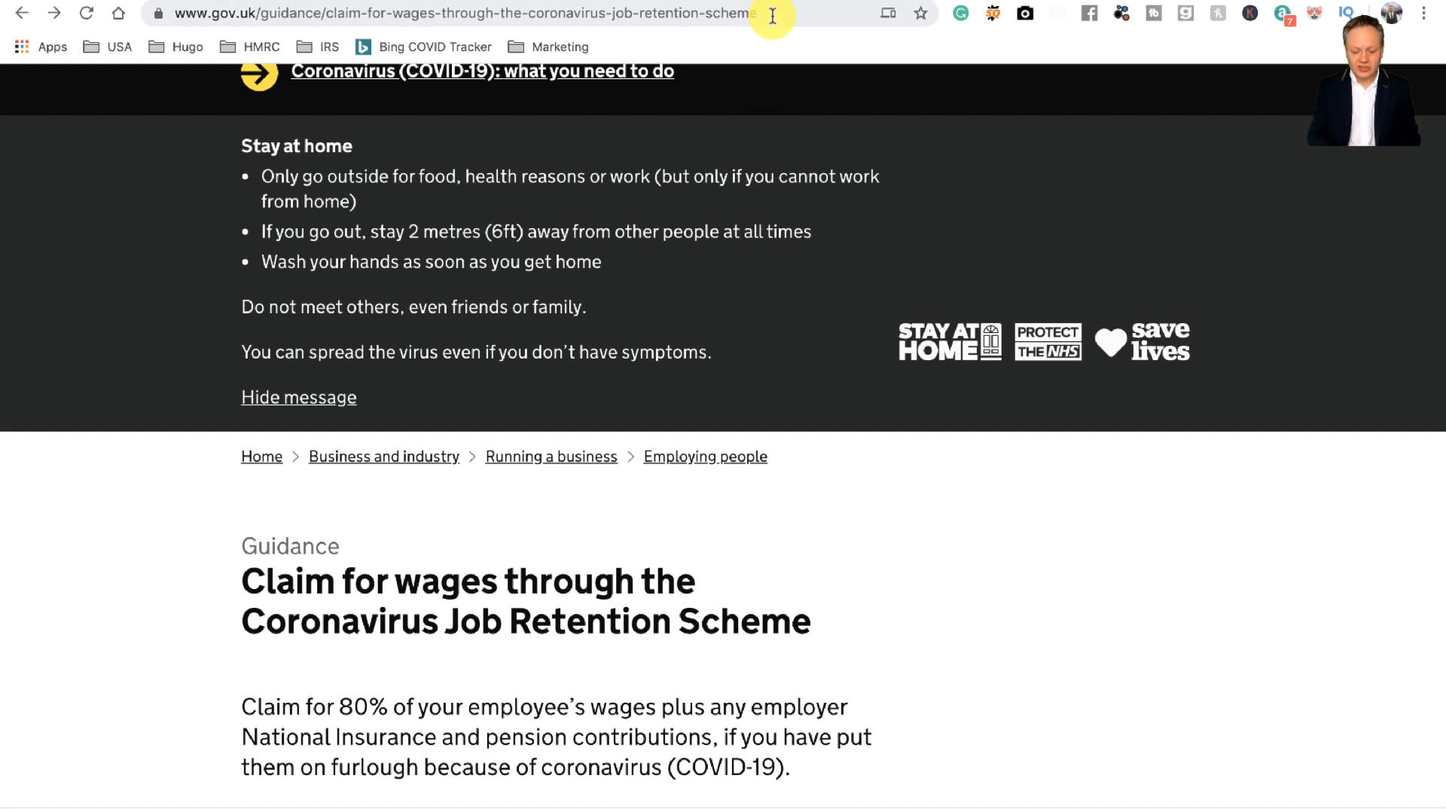
Step: Open the Claim now link in a new tab and switch to that tab
{"action": "scroll", "coordinate": [743, 528], "scroll_direction": "down", "scroll_amount": 10}
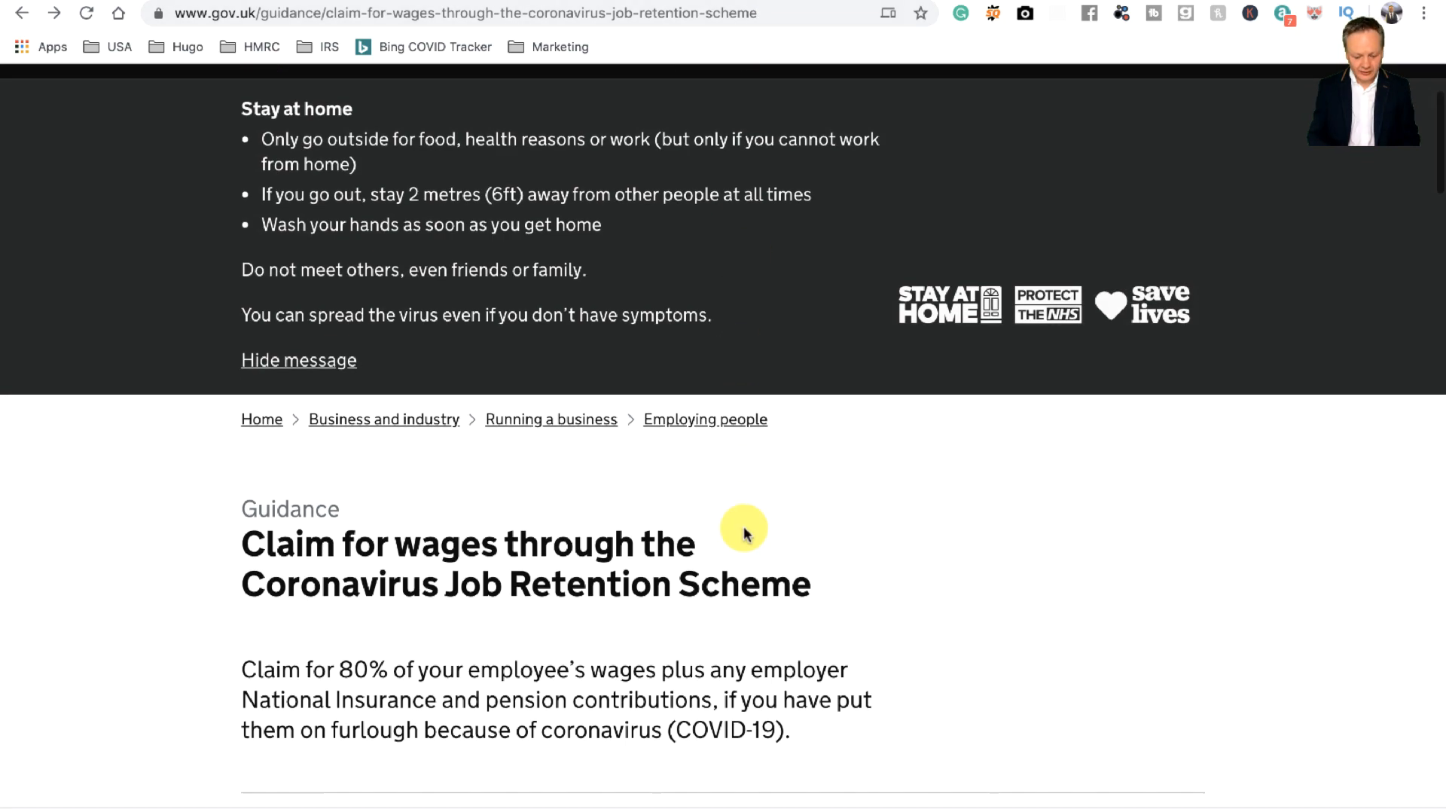
{"action": "scroll", "coordinate": [744, 532], "scroll_direction": "down", "scroll_amount": 15}
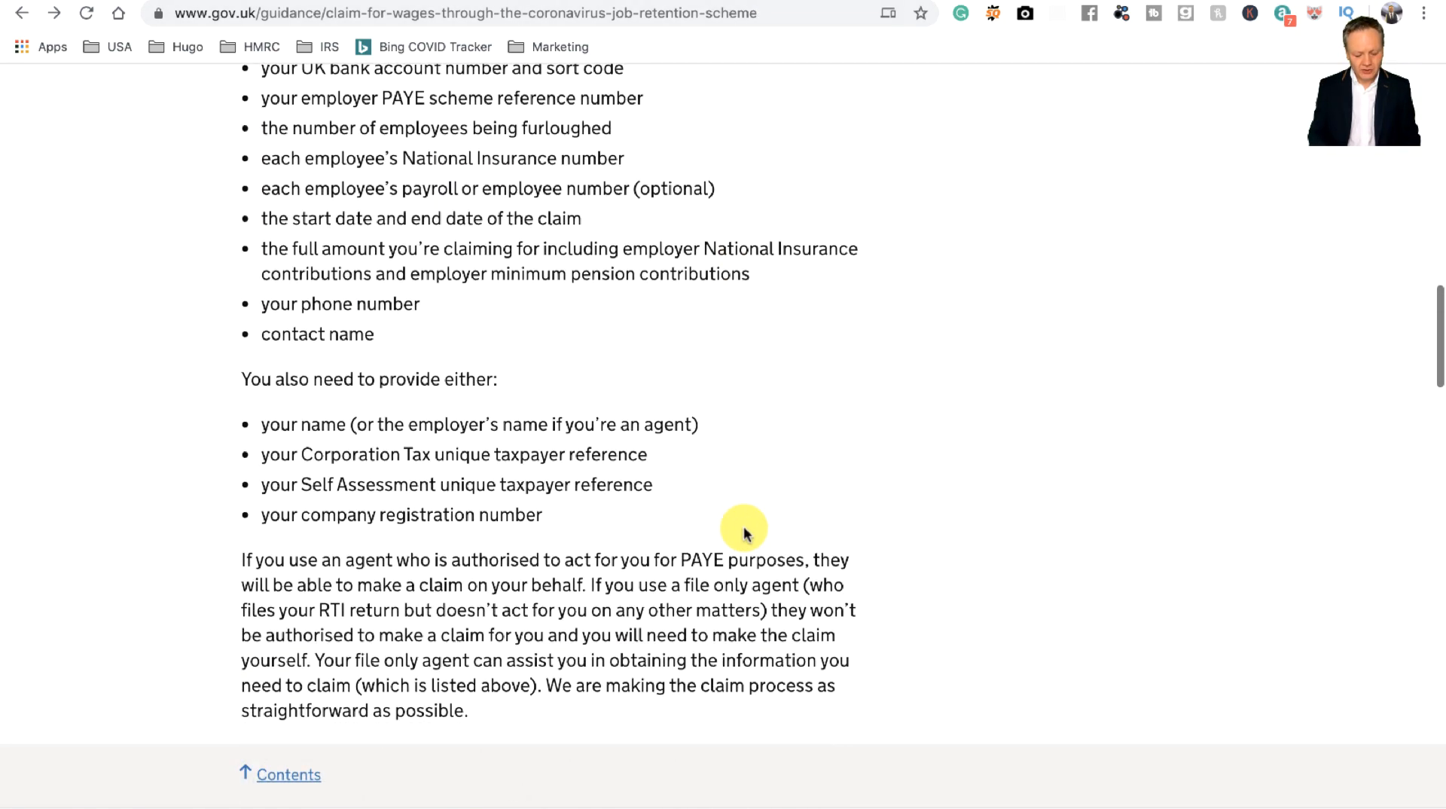
{"action": "scroll", "coordinate": [744, 533], "scroll_direction": "down", "scroll_amount": 5}
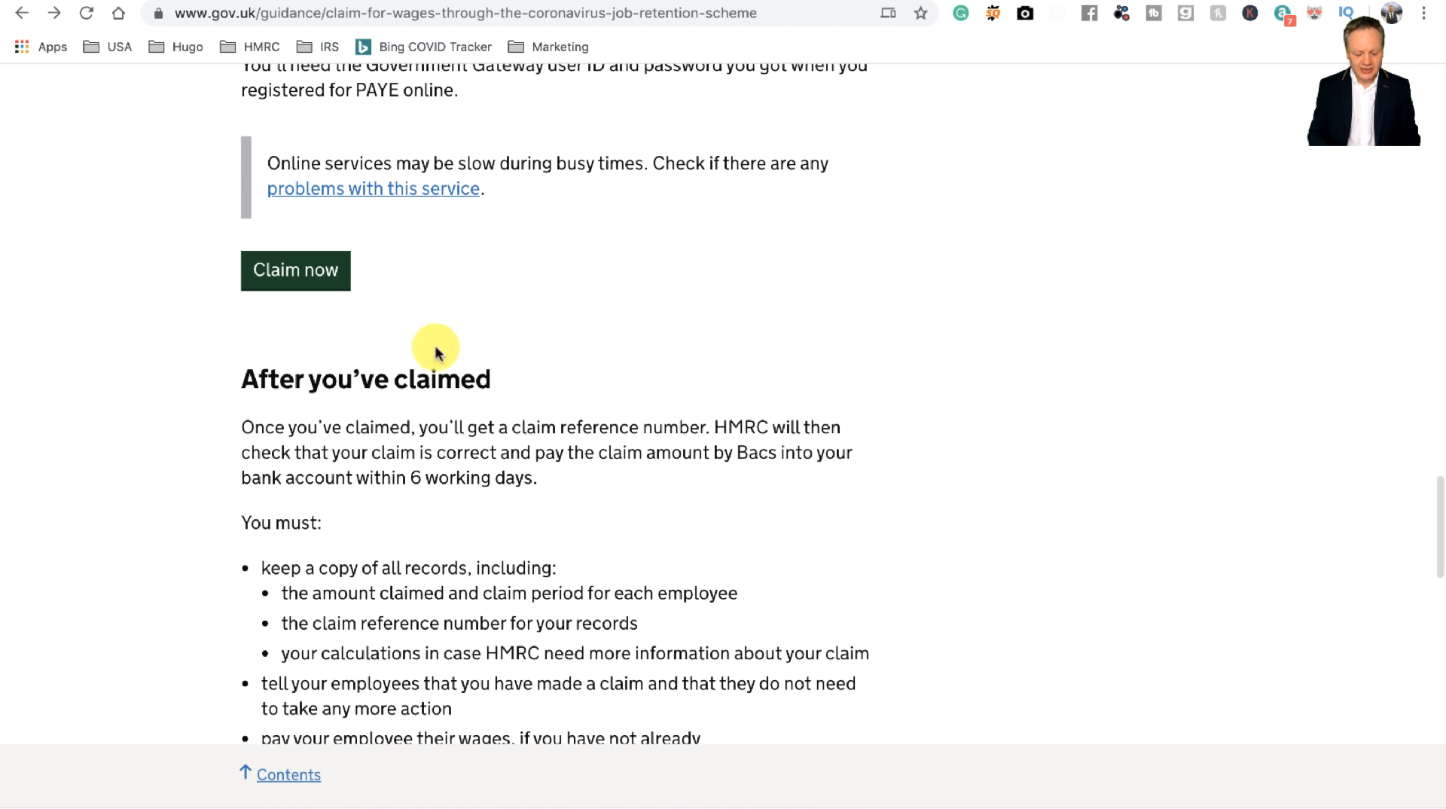
{"action": "right_click", "coordinate": [320, 284]}
{"action": "left_click", "coordinate": [343, 290]}
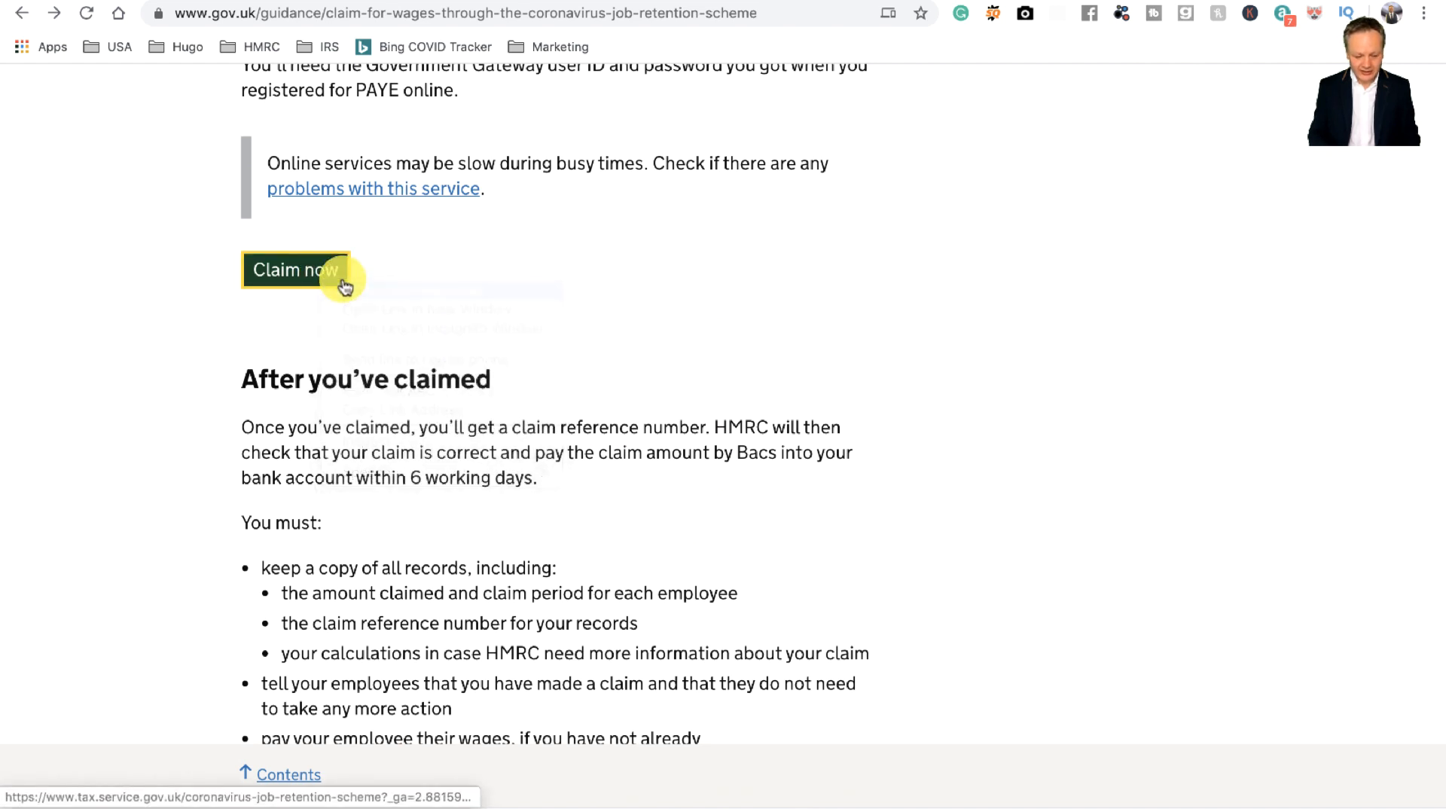
{"action": "left_click", "coordinate": [336, 1]}
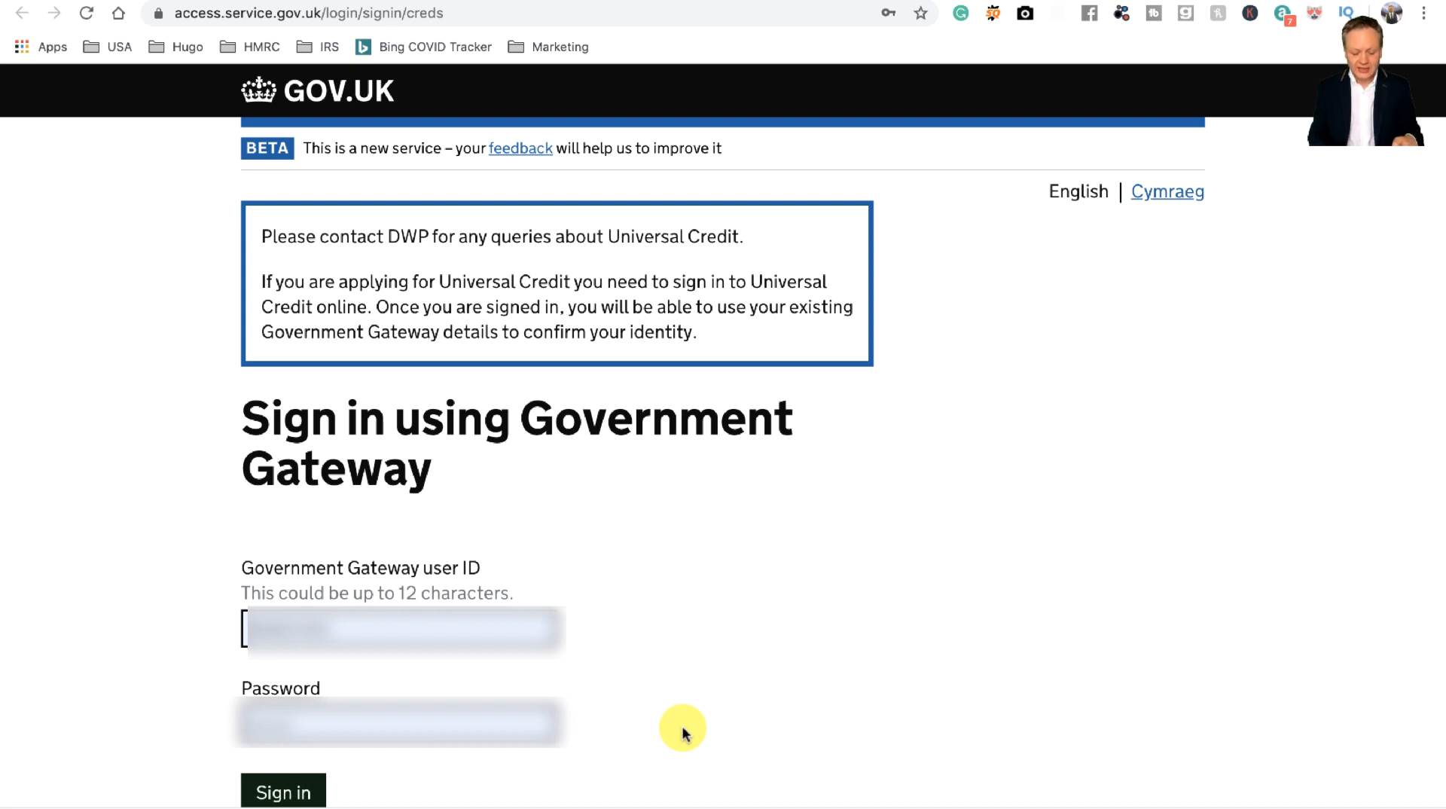
Step: Sign in to the claim service with the filled-in Government Gateway user ID and password
{"action": "left_click", "coordinate": [301, 791]}
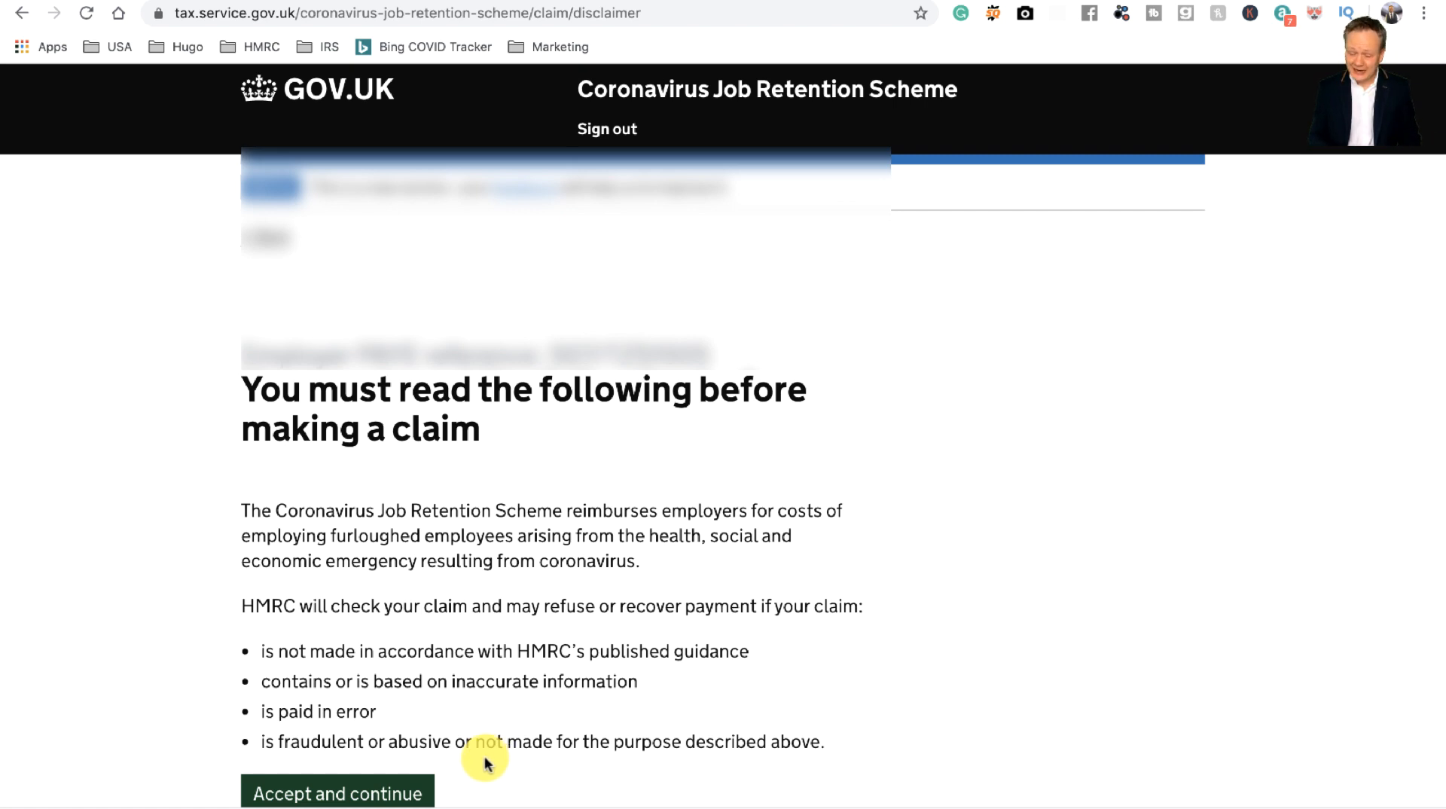
Step: Accept the claim disclaimer and scroll to the furloughed-employees Yes/No question
{"action": "left_click", "coordinate": [354, 794]}
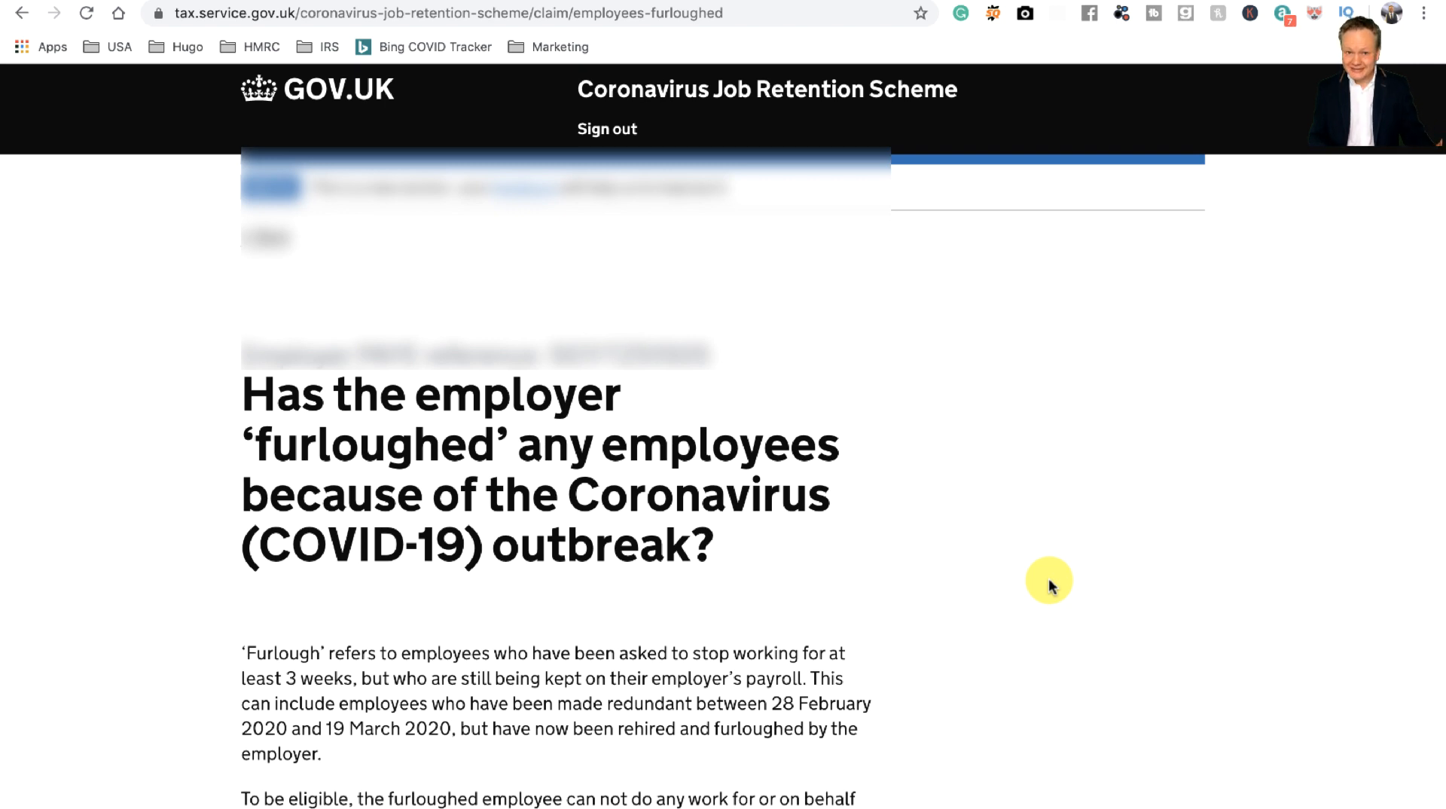
{"action": "scroll", "coordinate": [1052, 586], "scroll_direction": "down", "scroll_amount": 4}
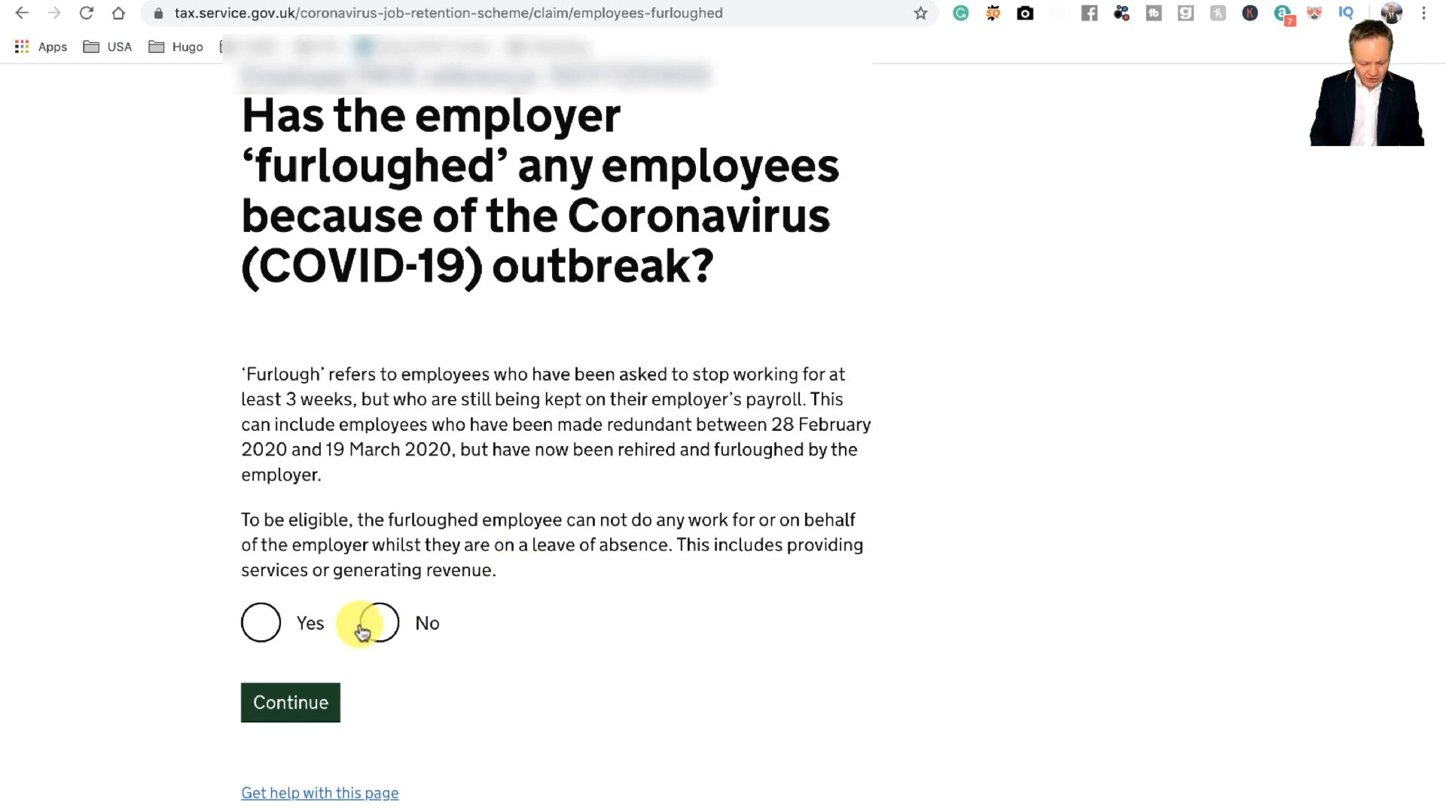
Step: Answer Yes to the employer having furloughed employees and continue
{"action": "left_click", "coordinate": [259, 629]}
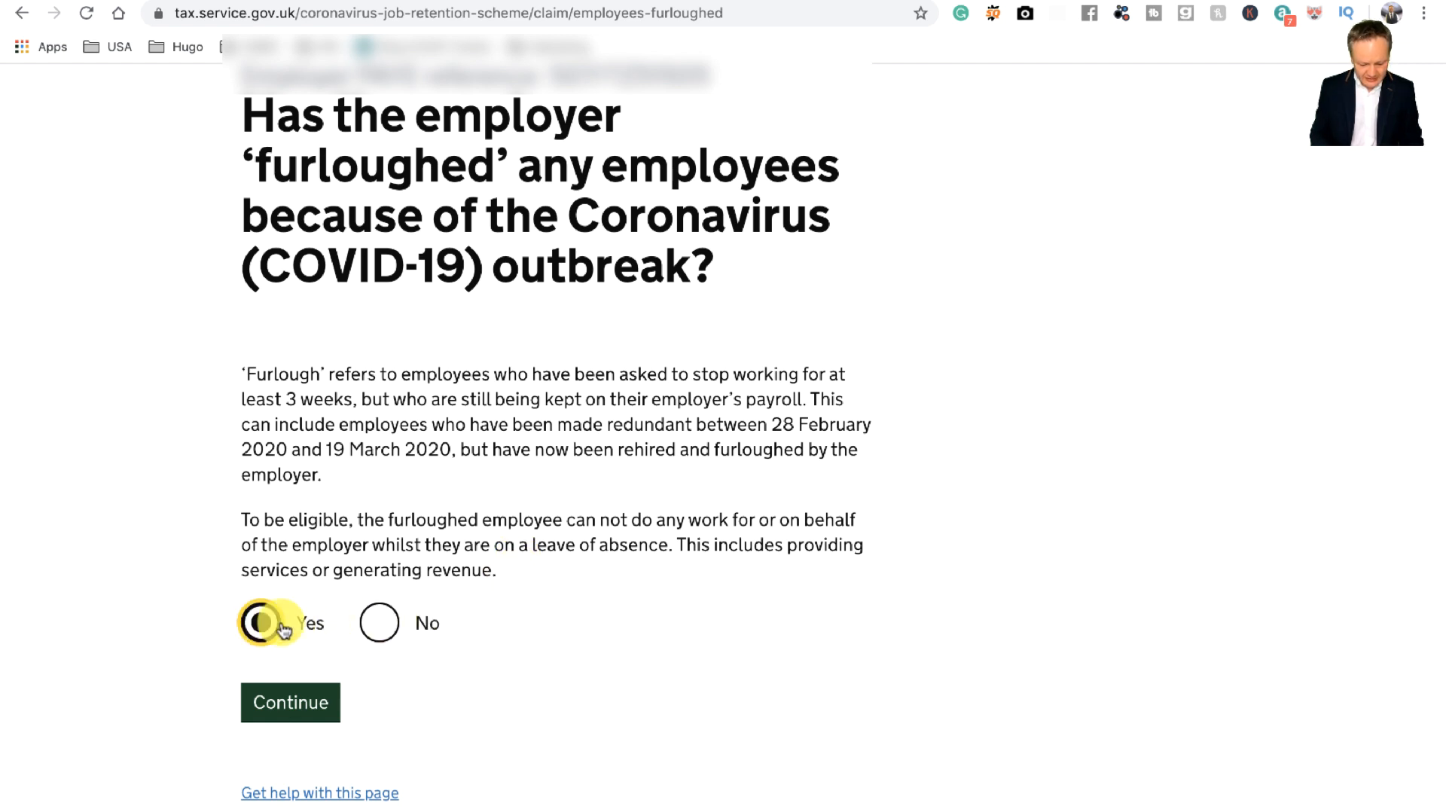
{"action": "left_click", "coordinate": [301, 702]}
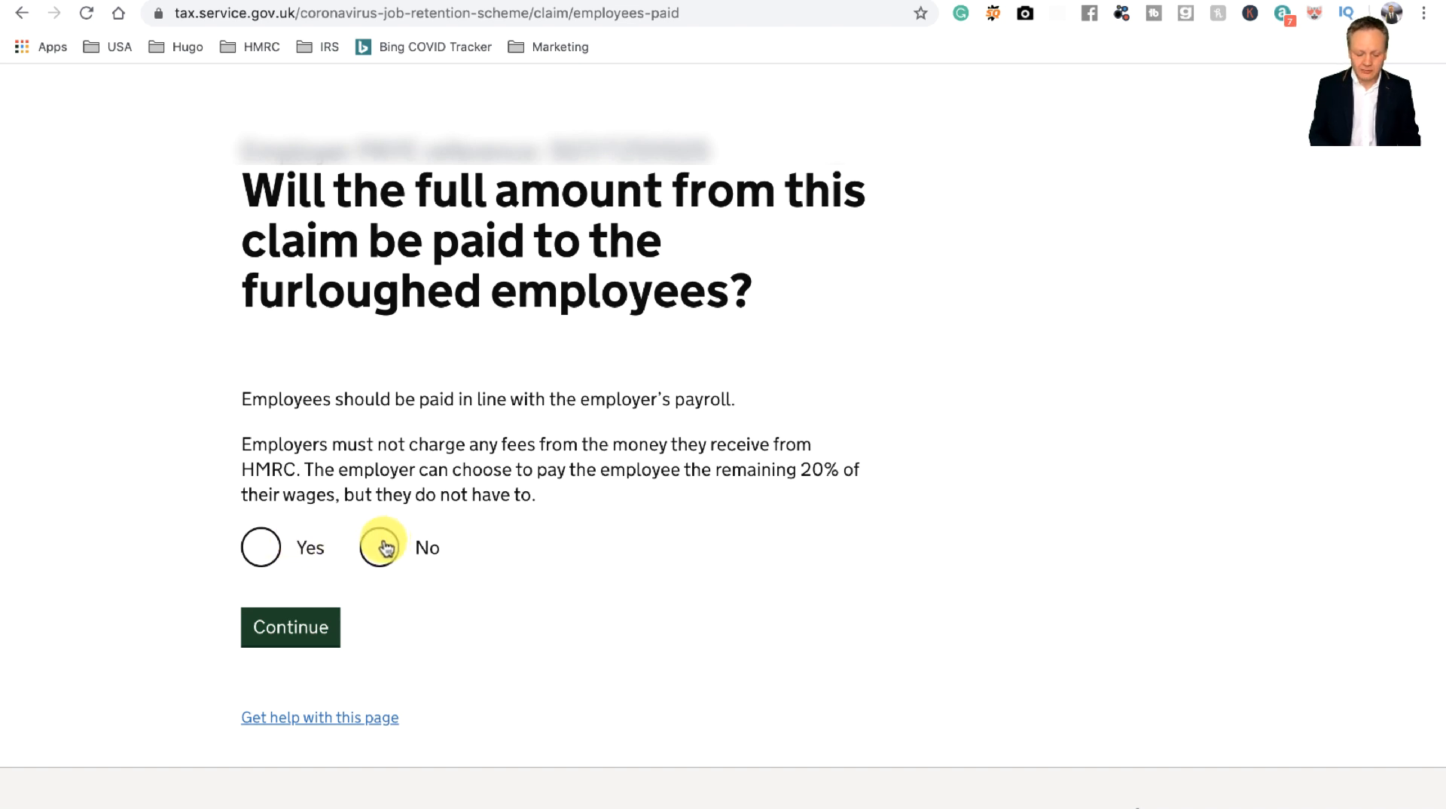
Step: Answer Yes to paying employees the full amount and to filing a Company Tax Return
{"action": "left_click", "coordinate": [268, 548]}
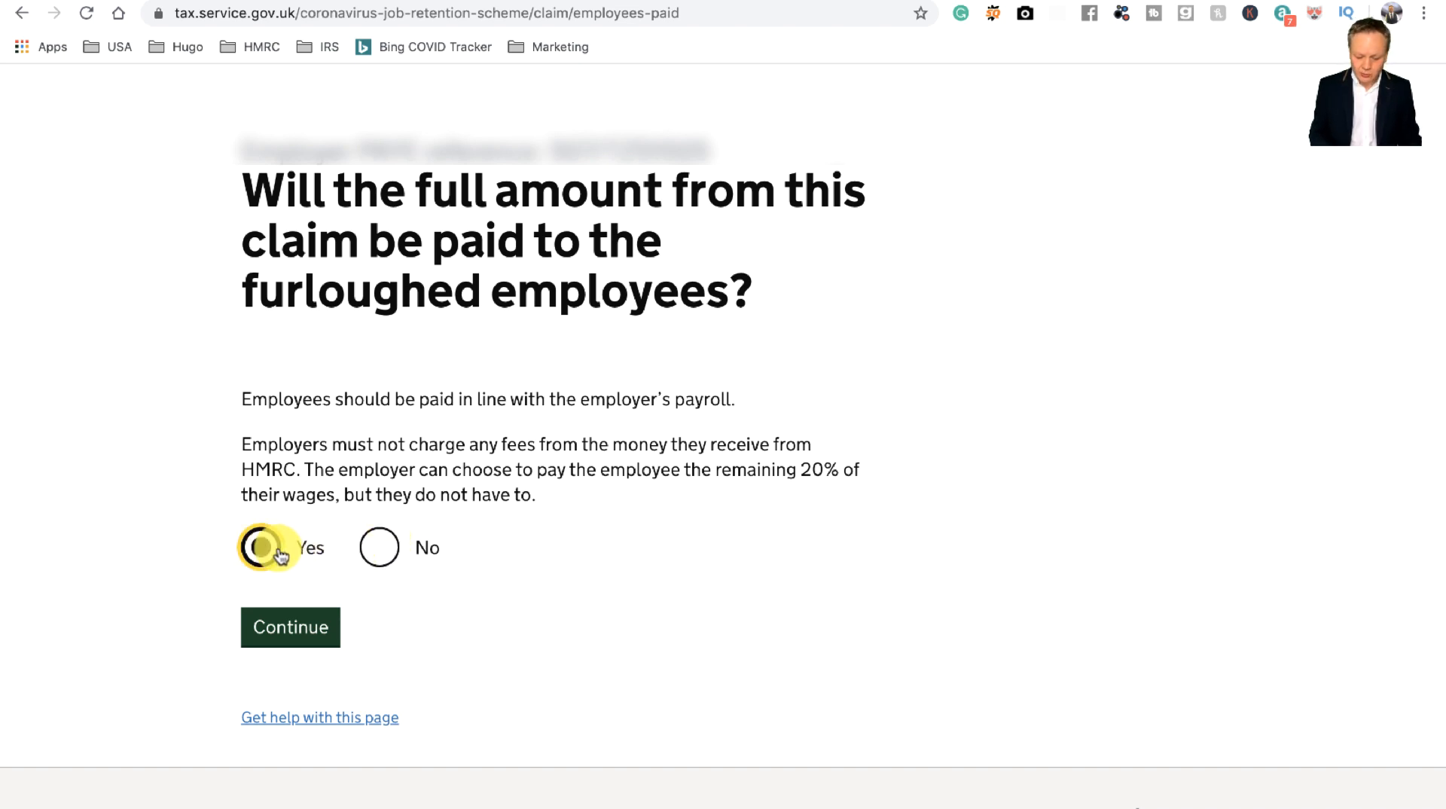
{"action": "left_click", "coordinate": [299, 630]}
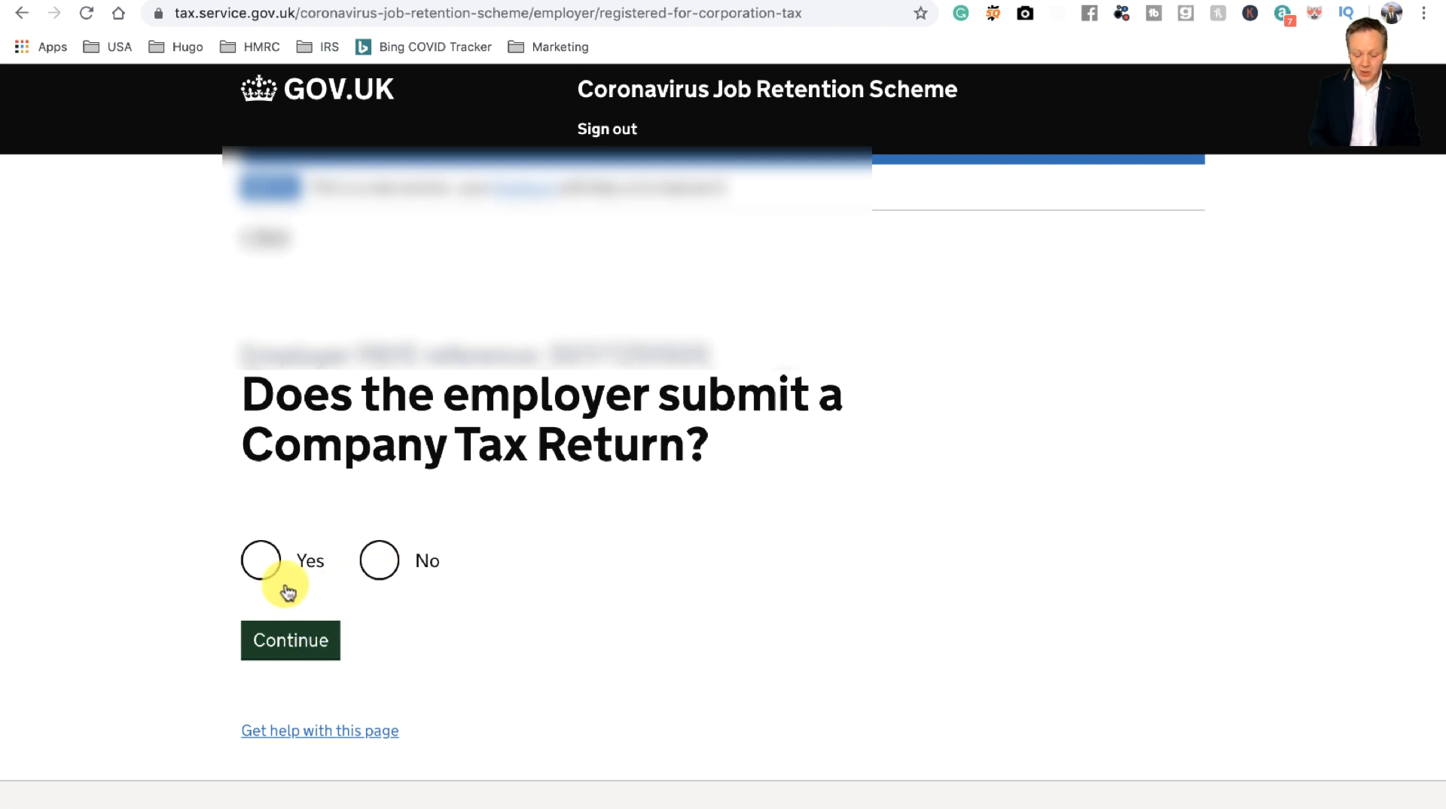
{"action": "left_click", "coordinate": [277, 566]}
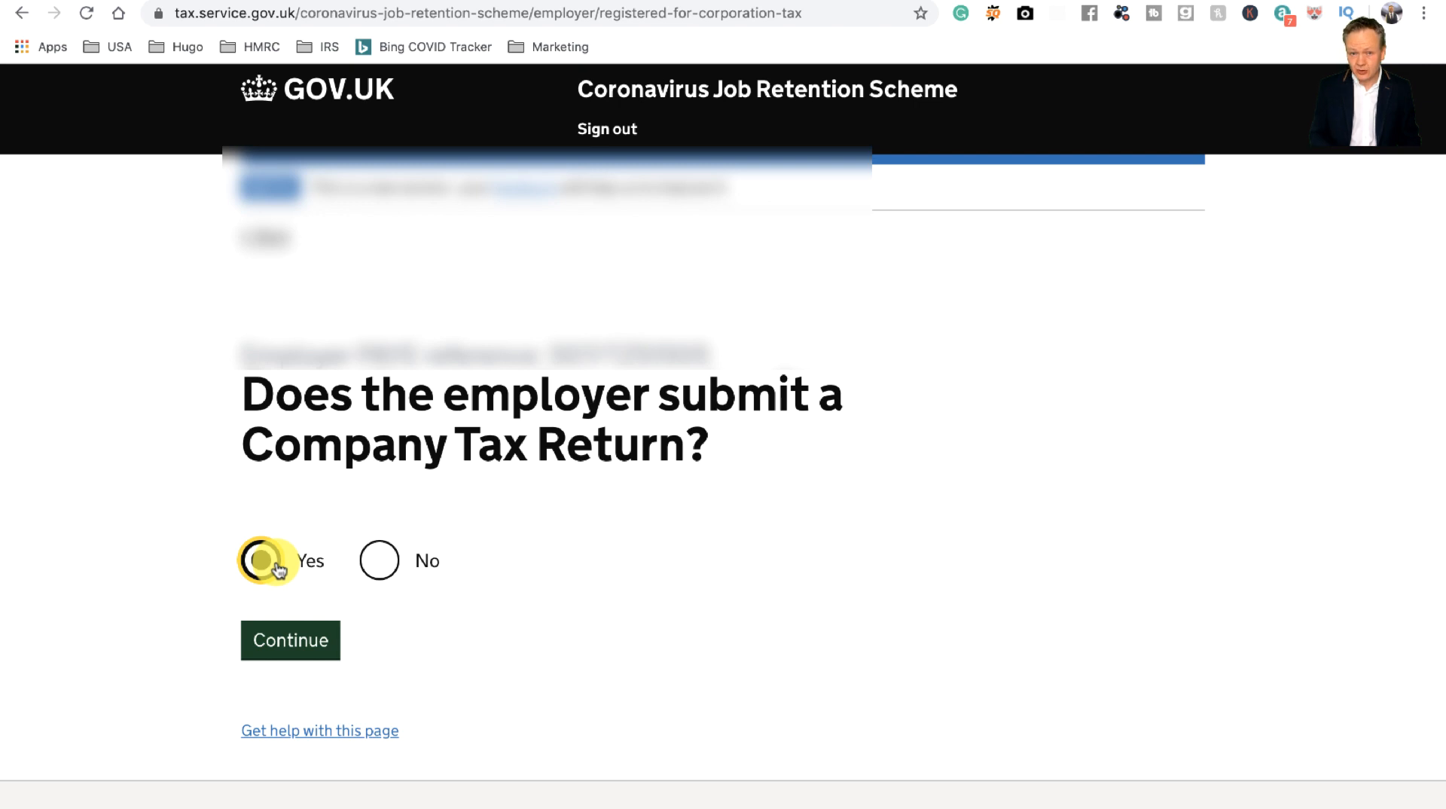
{"action": "left_click", "coordinate": [298, 645]}
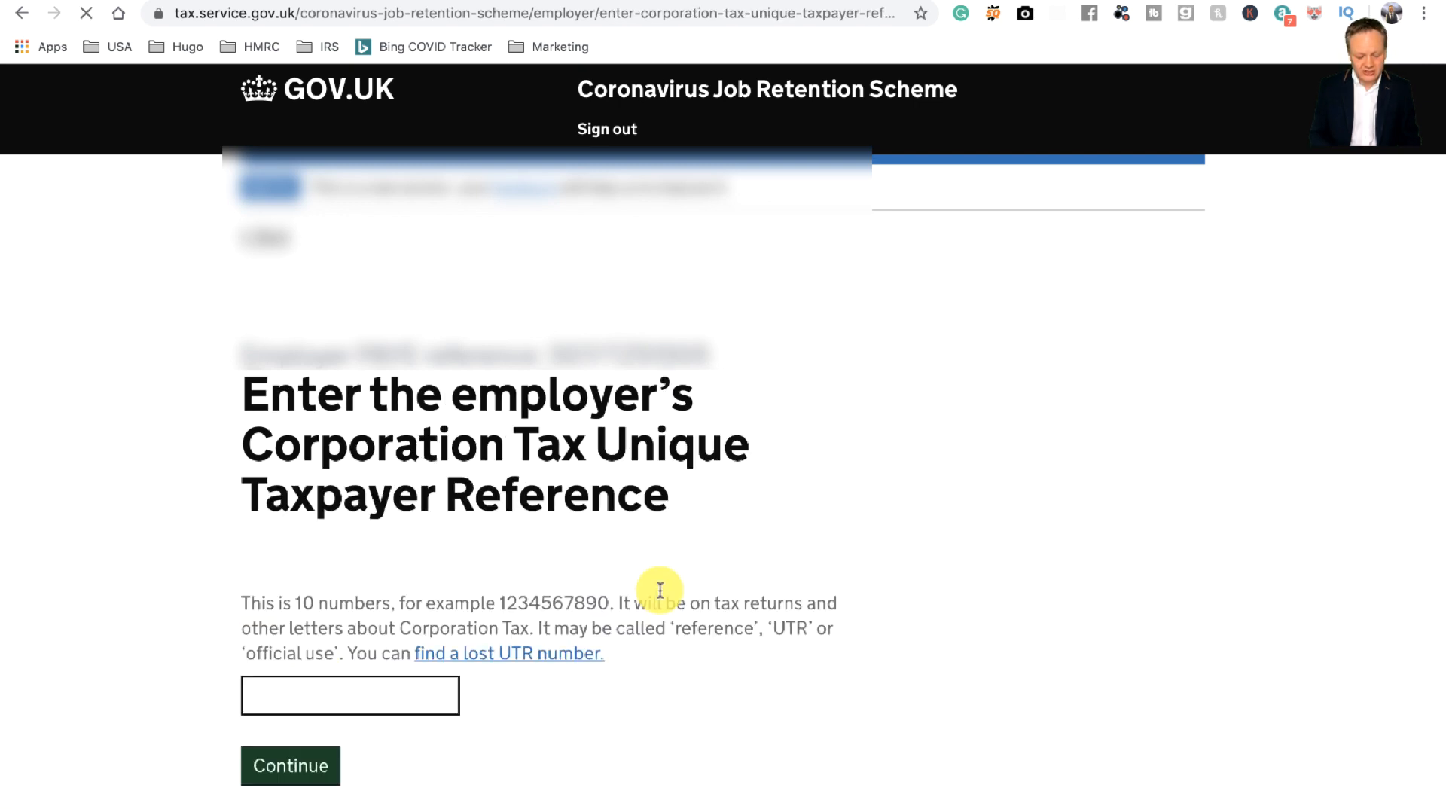
{"action": "scroll", "coordinate": [784, 701], "scroll_direction": "down", "scroll_amount": 3}
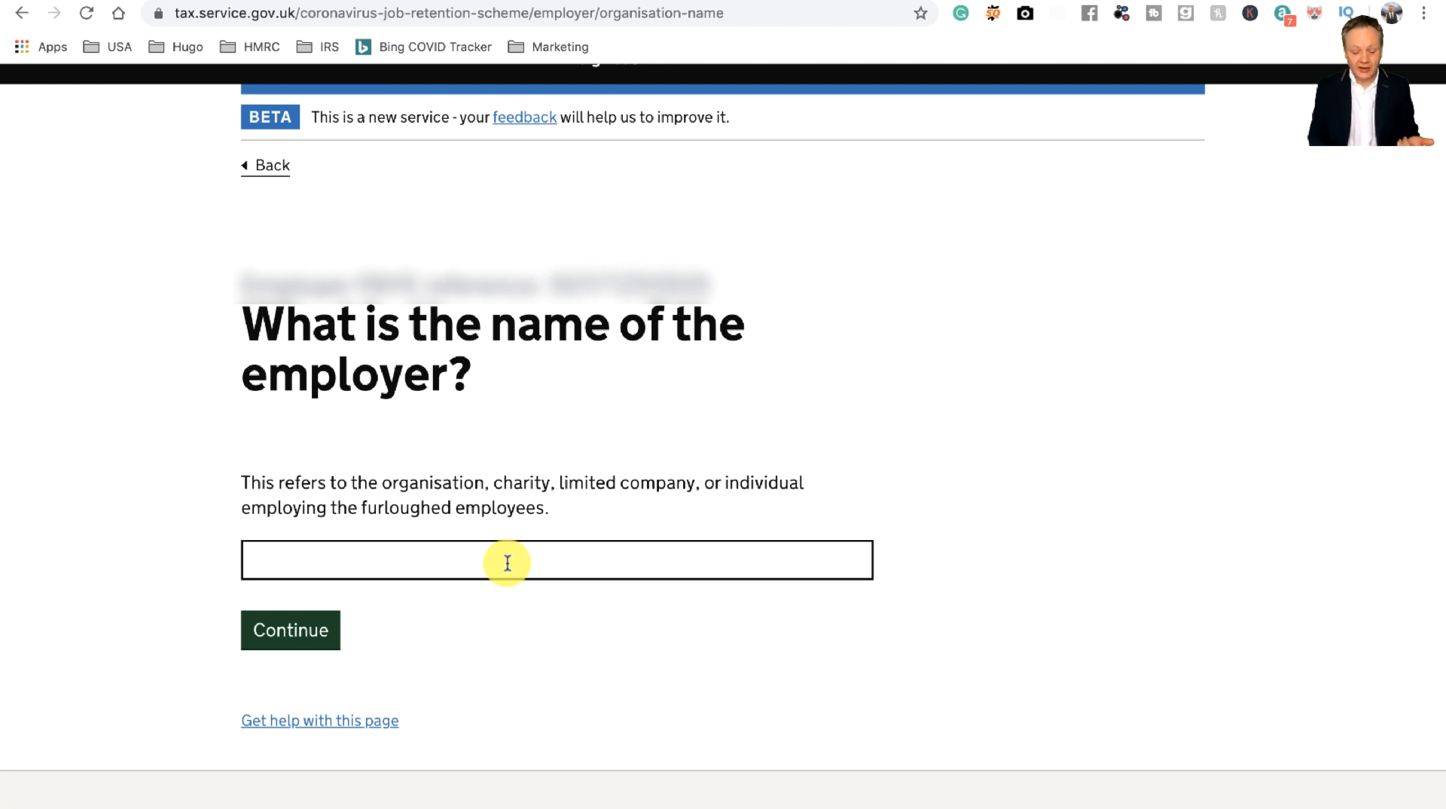
Step: Enter 'Optimise Accountants Limited' as the employer name and continue
{"action": "left_click", "coordinate": [507, 563]}
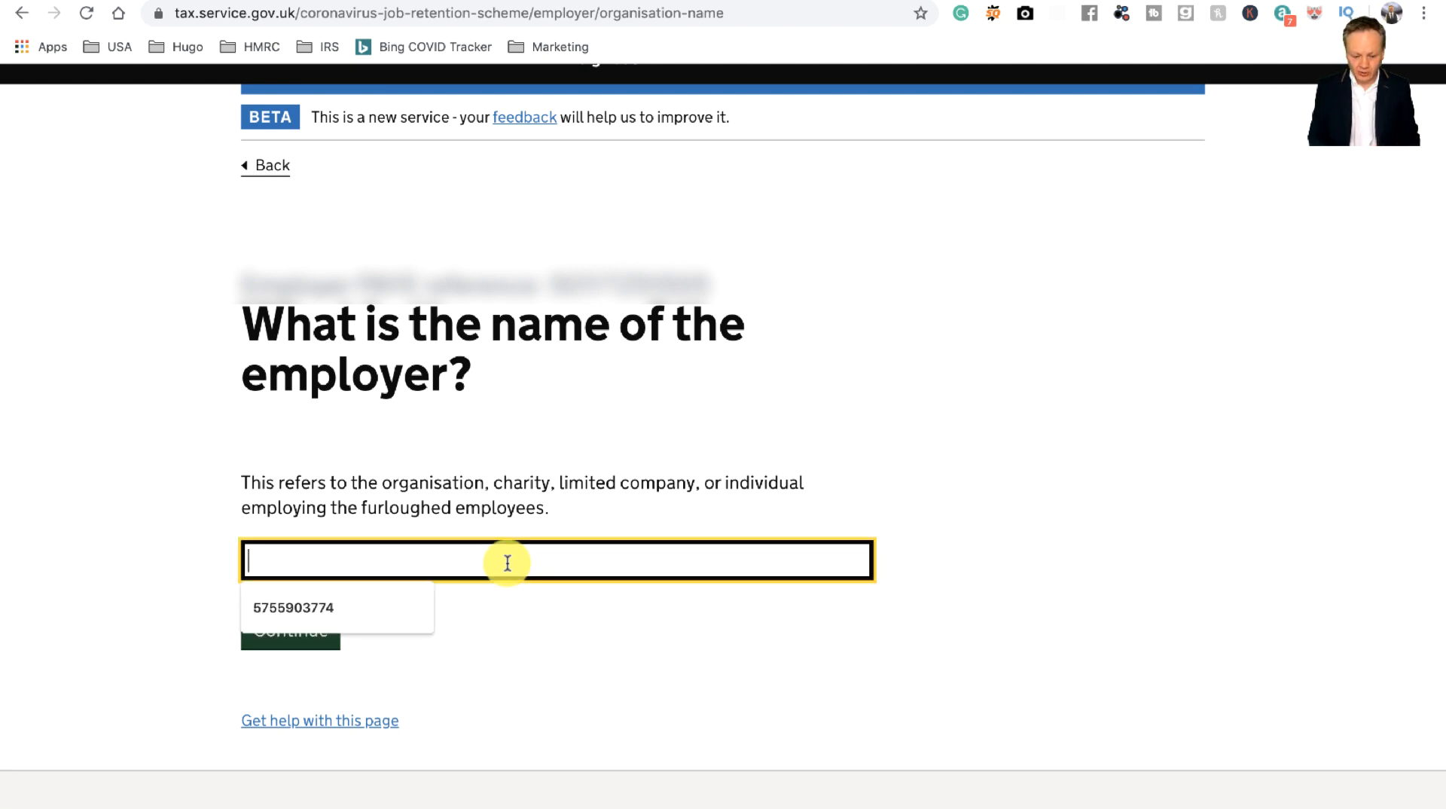
{"action": "type", "text": "Optymi"}
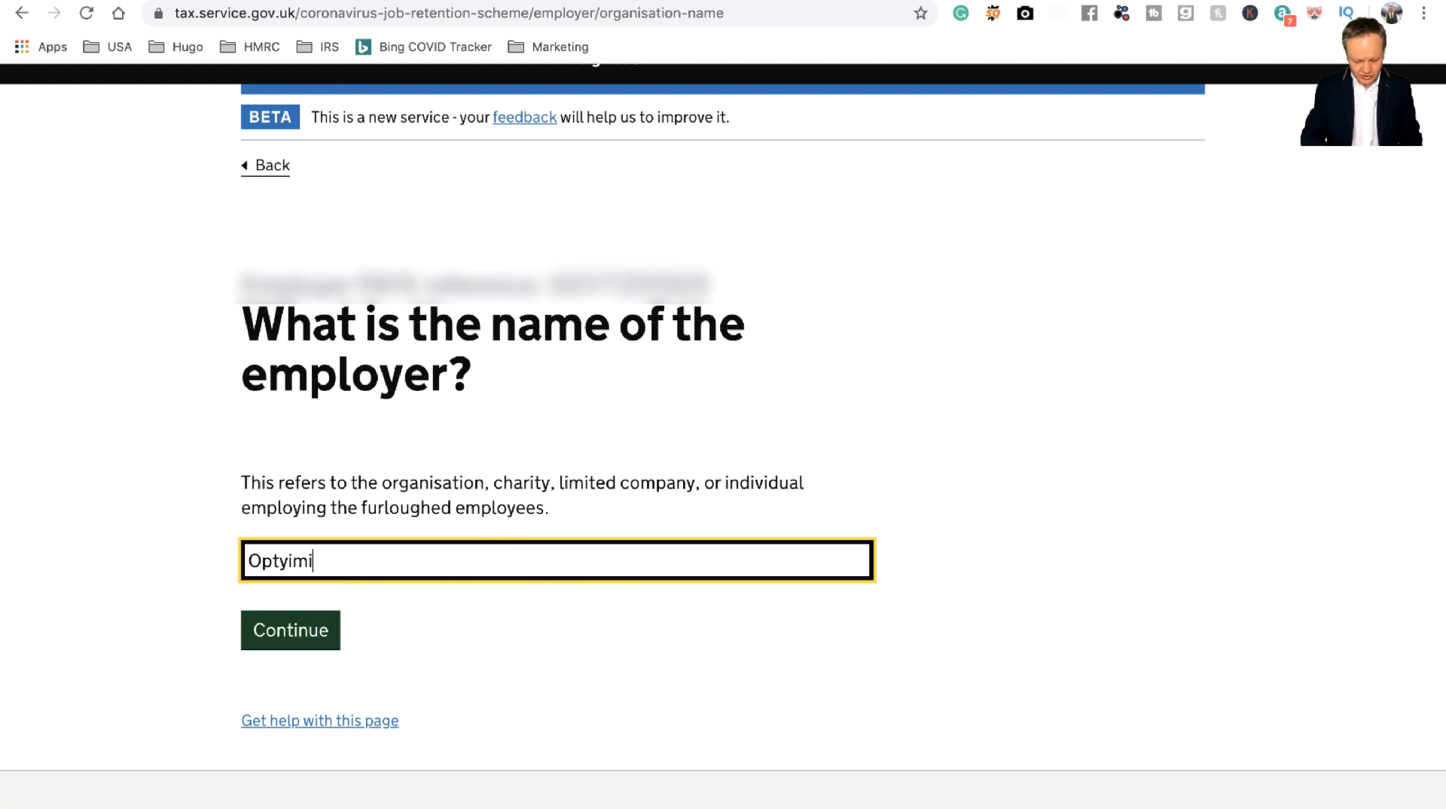
{"action": "key", "text": "BackSpace"}
{"action": "key", "text": "BackSpace"}
{"action": "key", "text": "BackSpace"}
{"action": "type", "text": "imise Ac"}
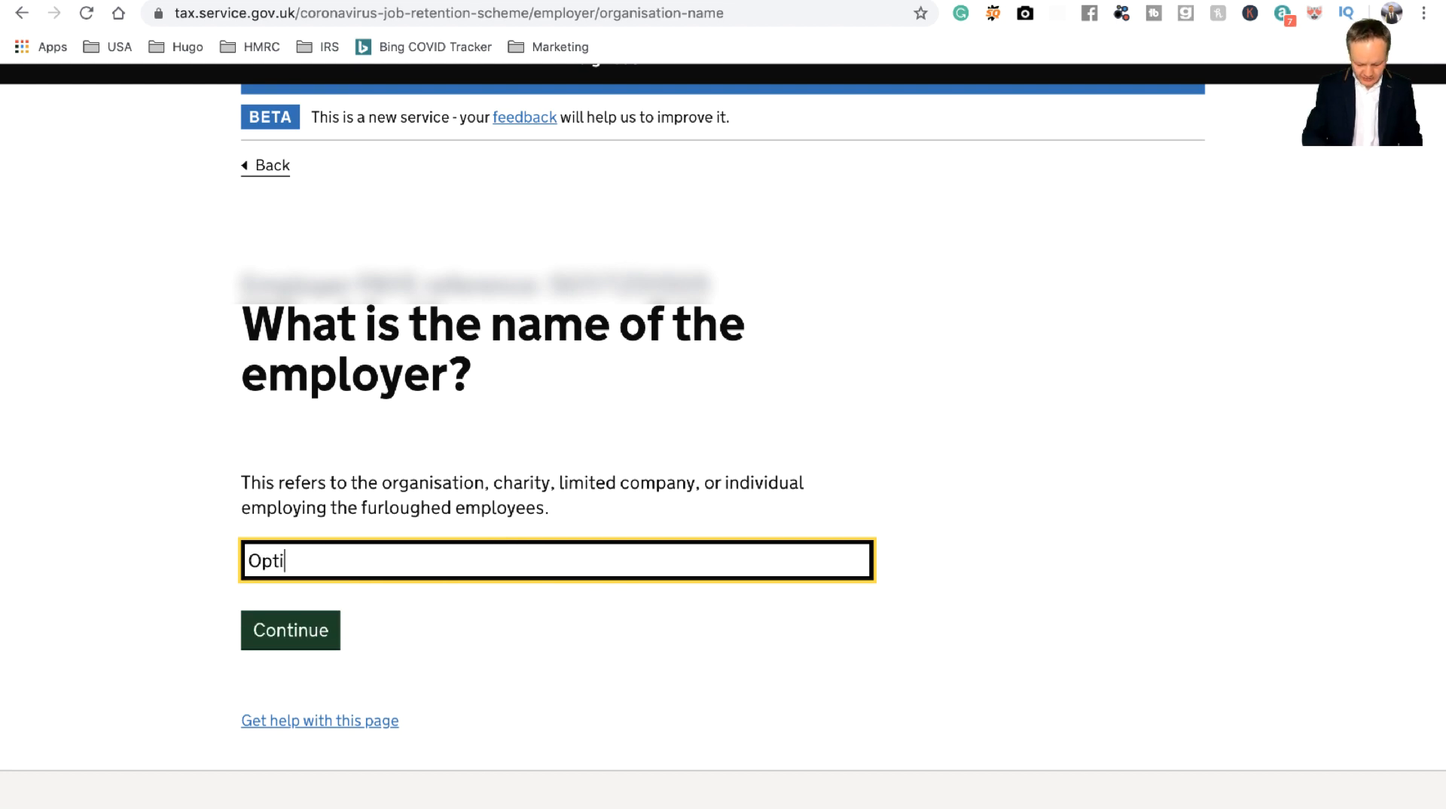
{"action": "type", "text": "coun"}
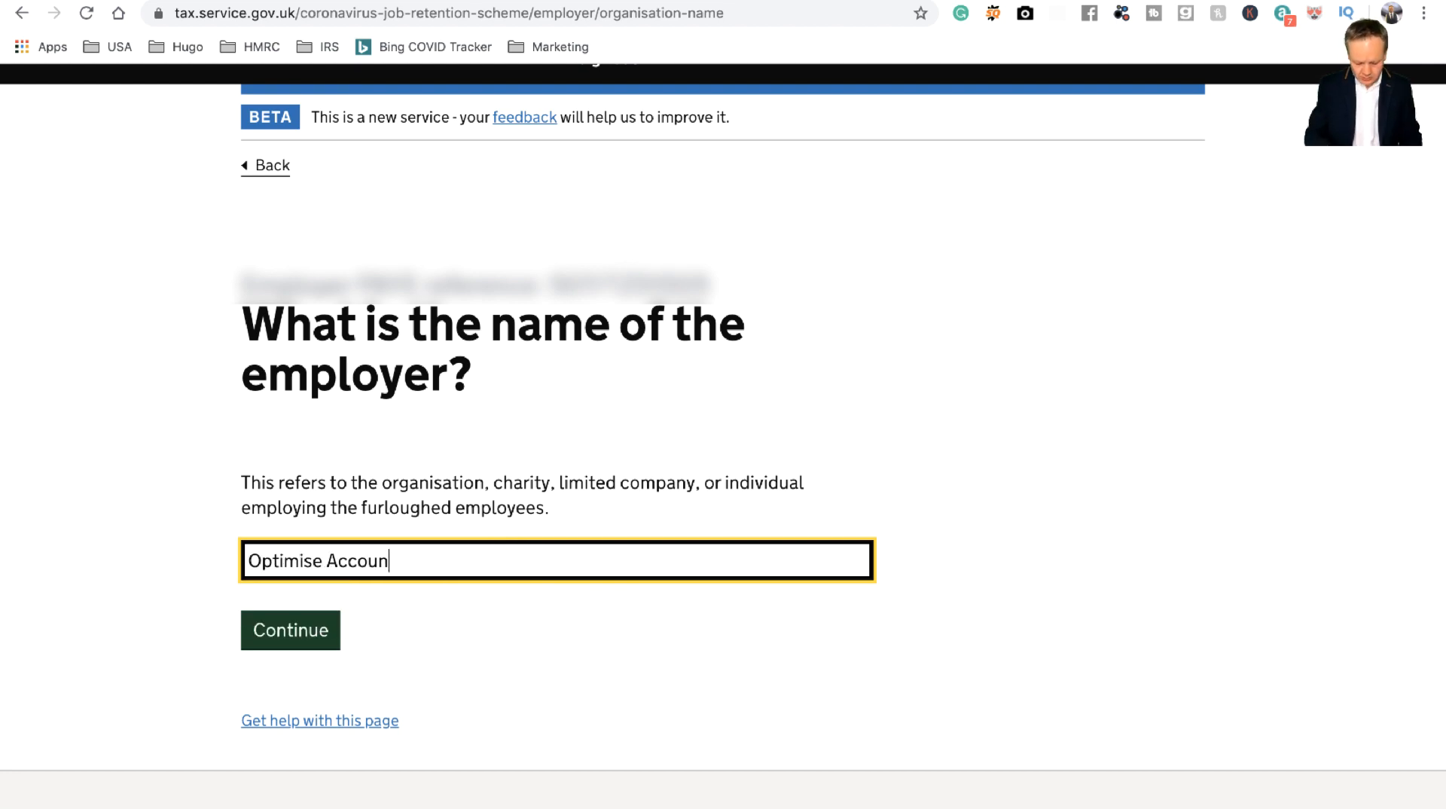
{"action": "type", "text": "tants Limited"}
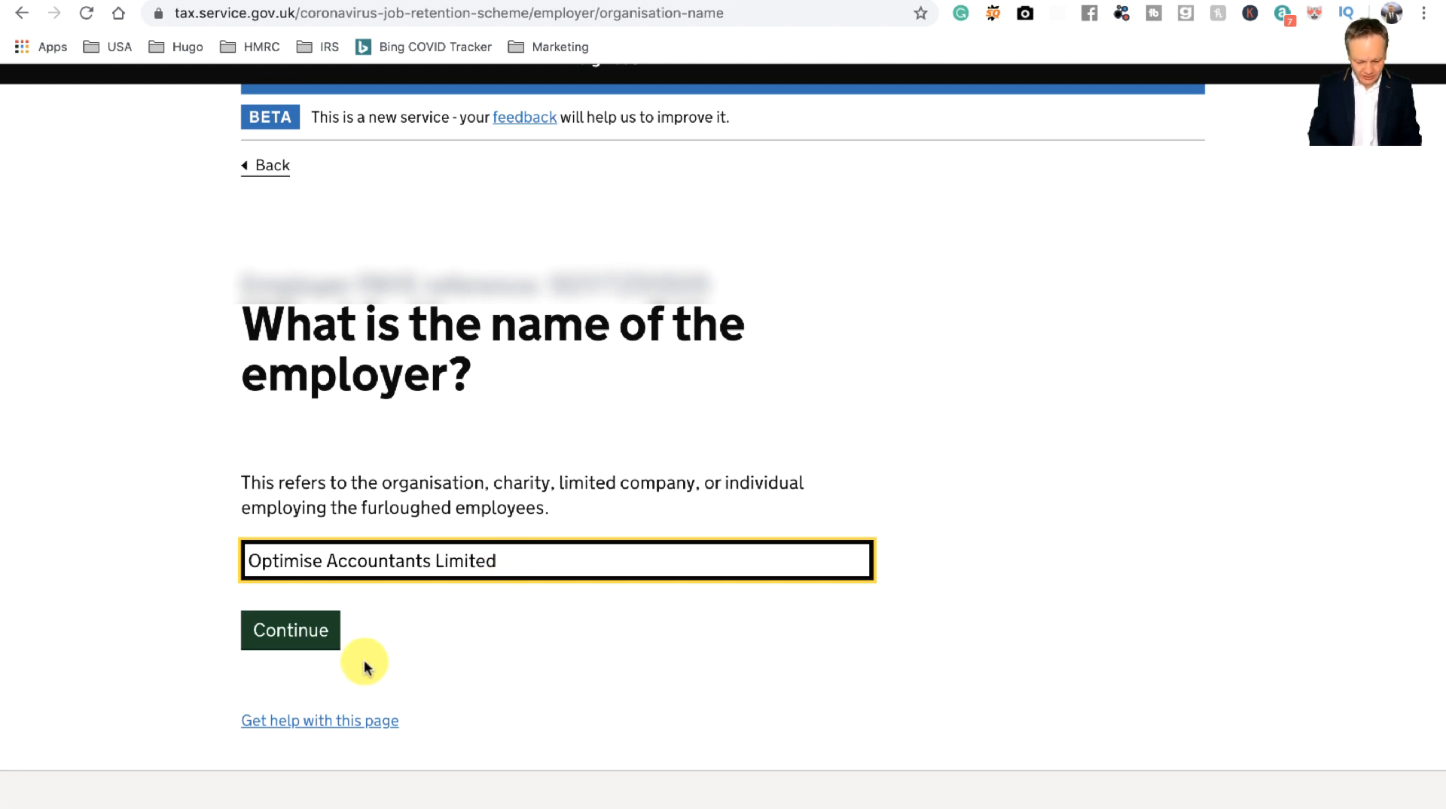
{"action": "left_click", "coordinate": [295, 631]}
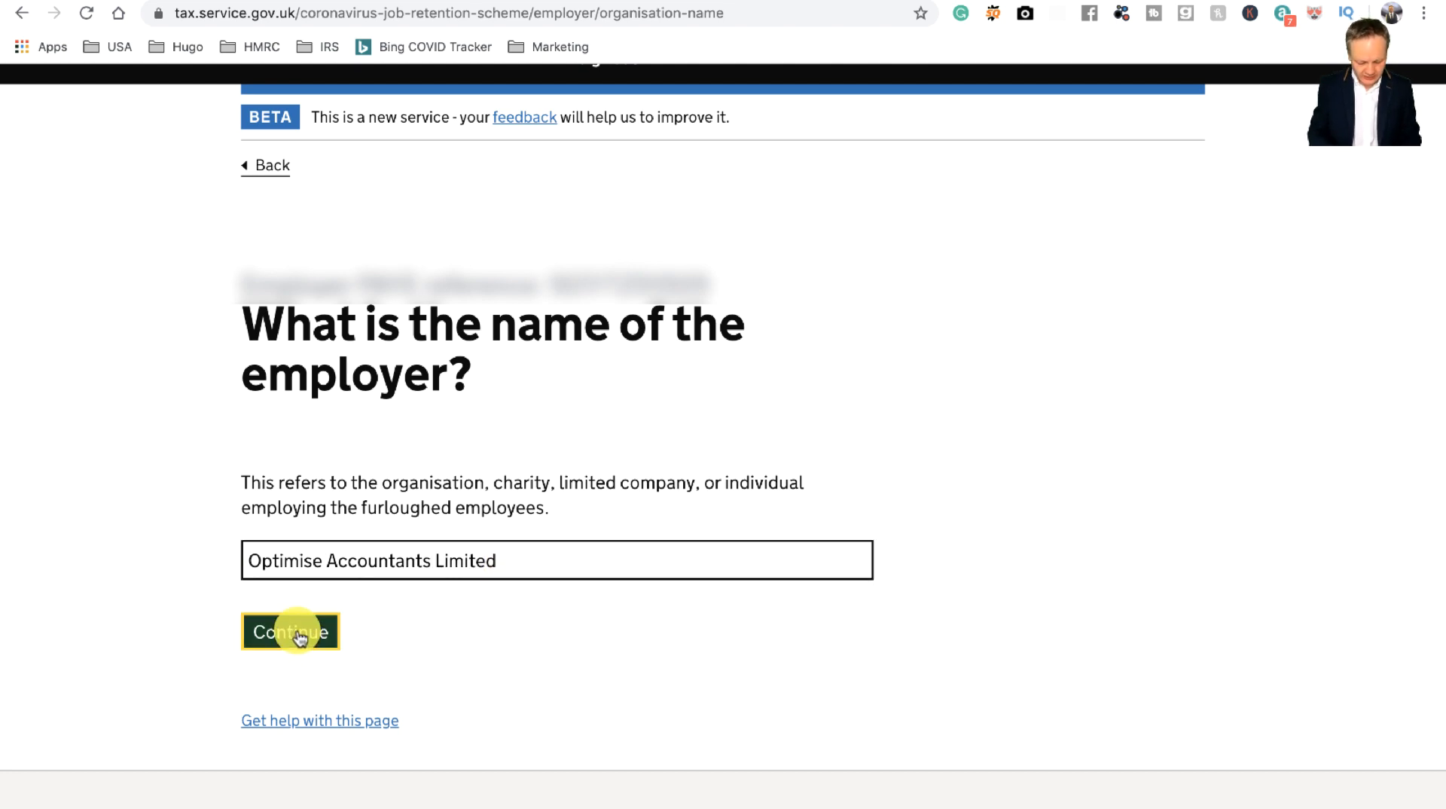
{"action": "scroll", "coordinate": [559, 660], "scroll_direction": "down", "scroll_amount": 3}
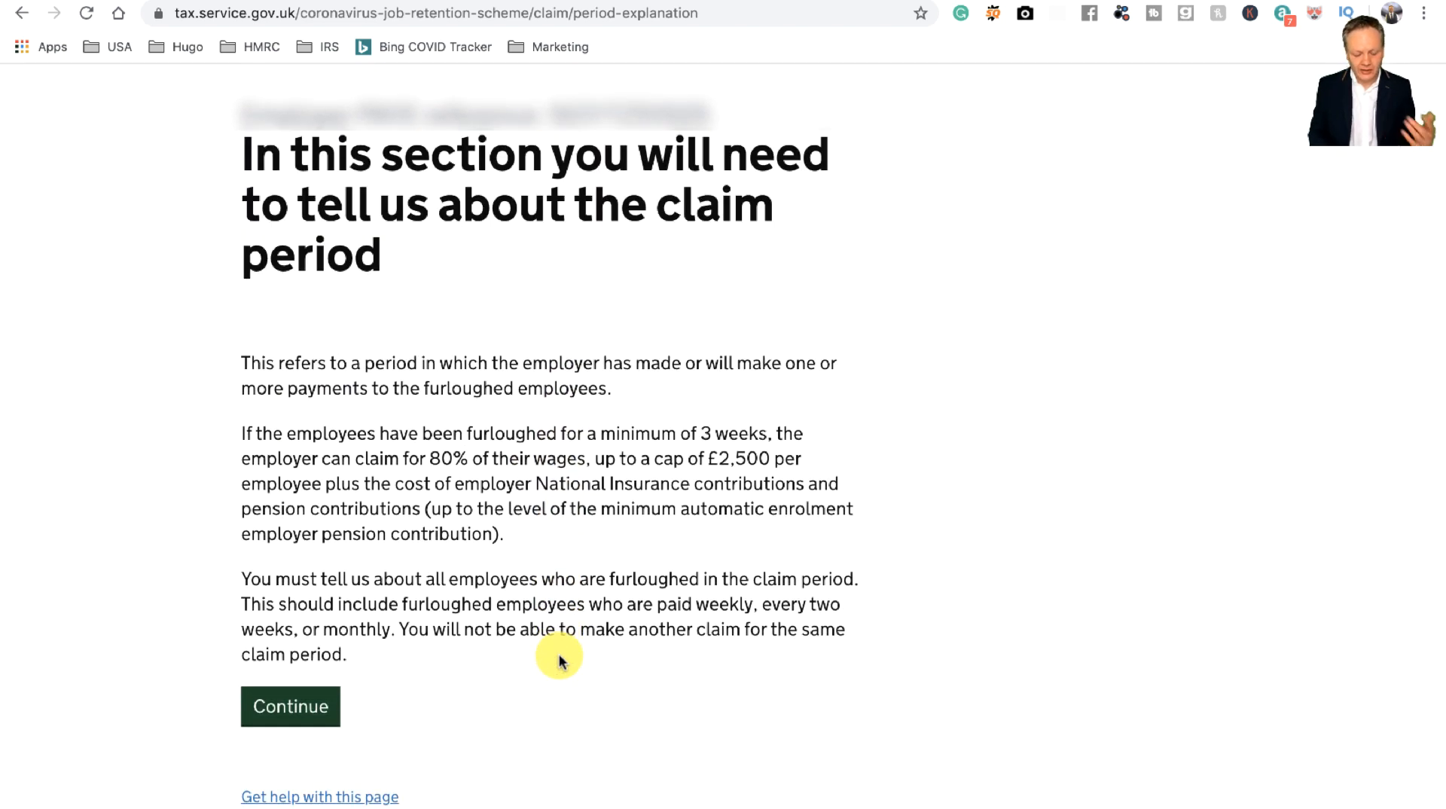
Step: Enter the claim start date as 18 / 03 / 2020
{"action": "left_click", "coordinate": [309, 713]}
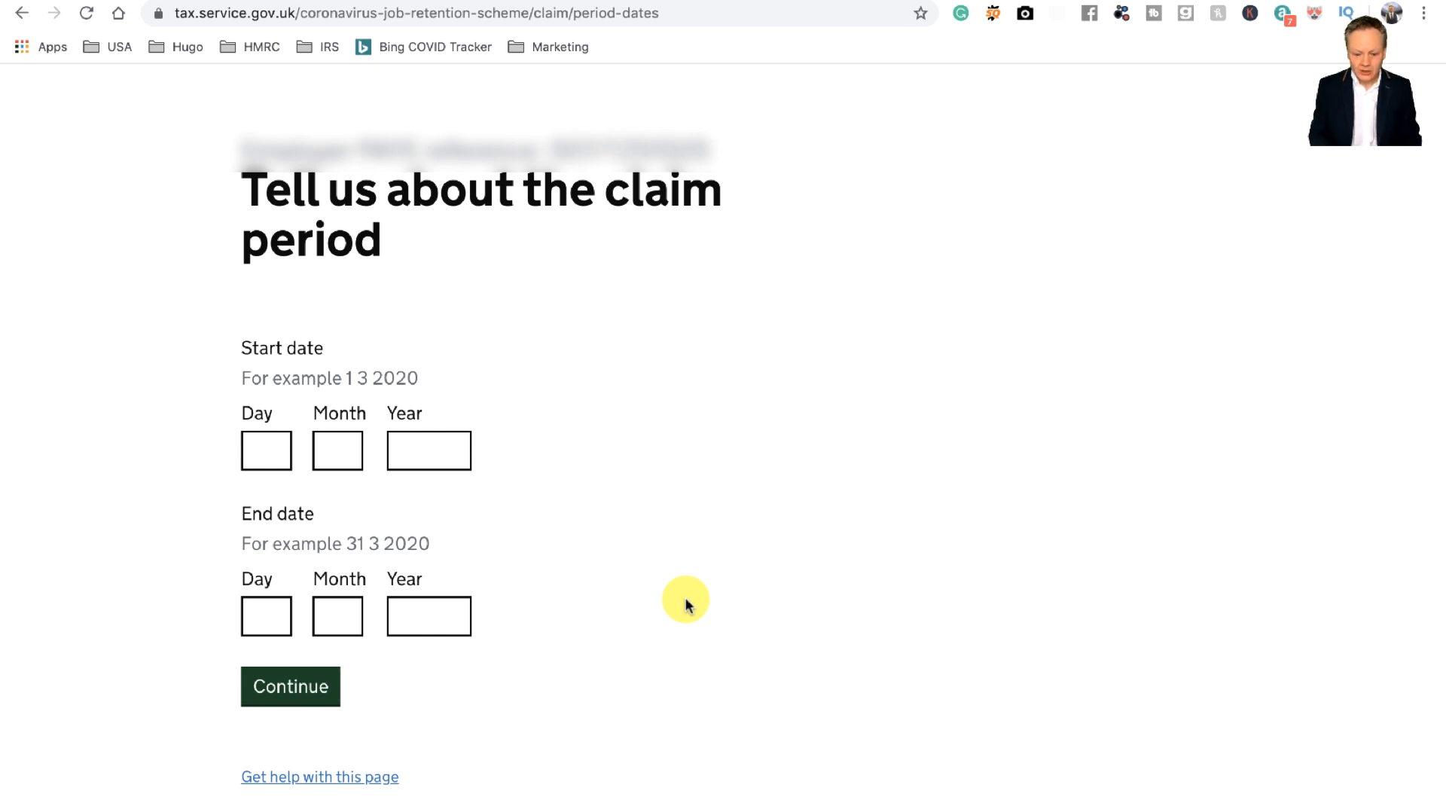
{"action": "left_click", "coordinate": [285, 451]}
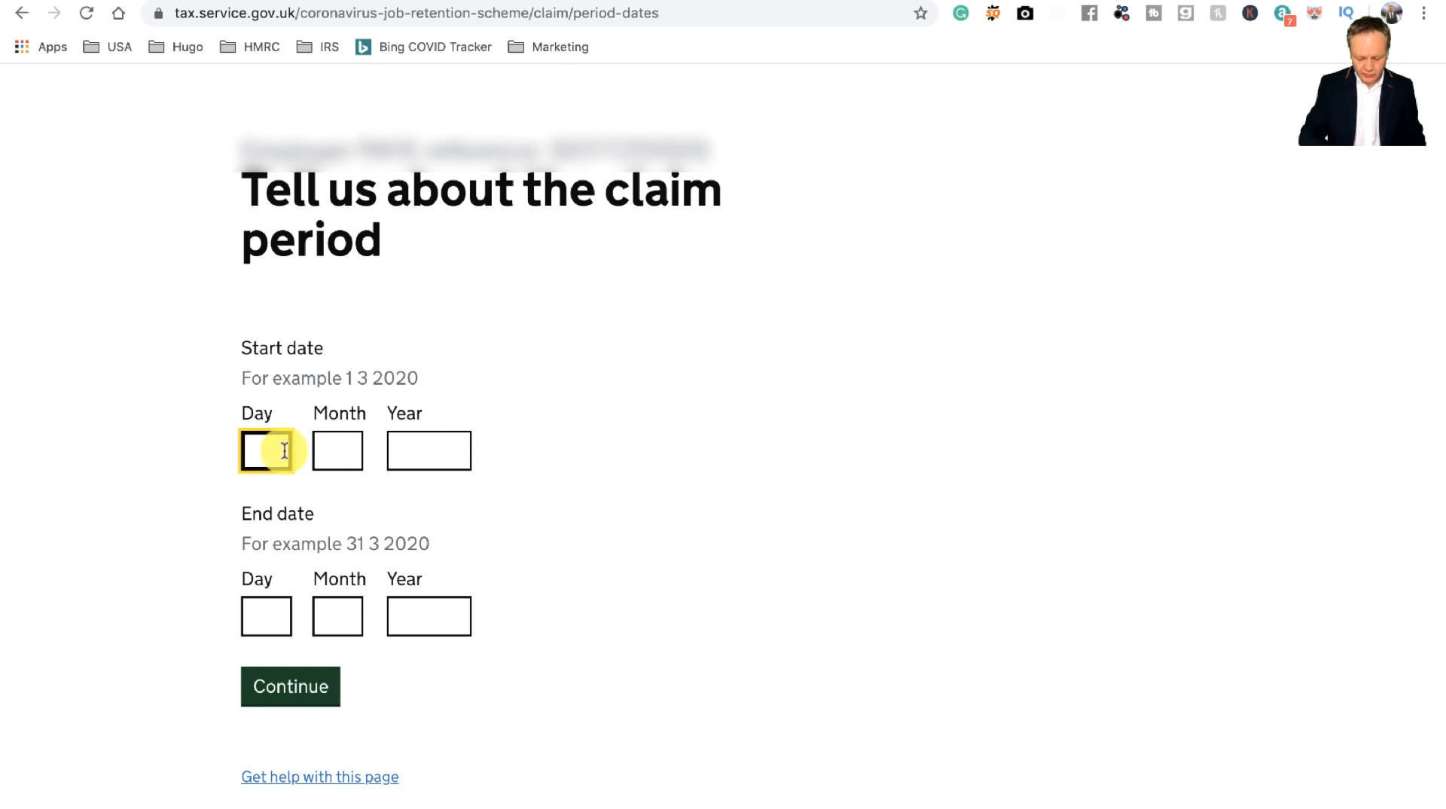
{"action": "type", "text": "16"}
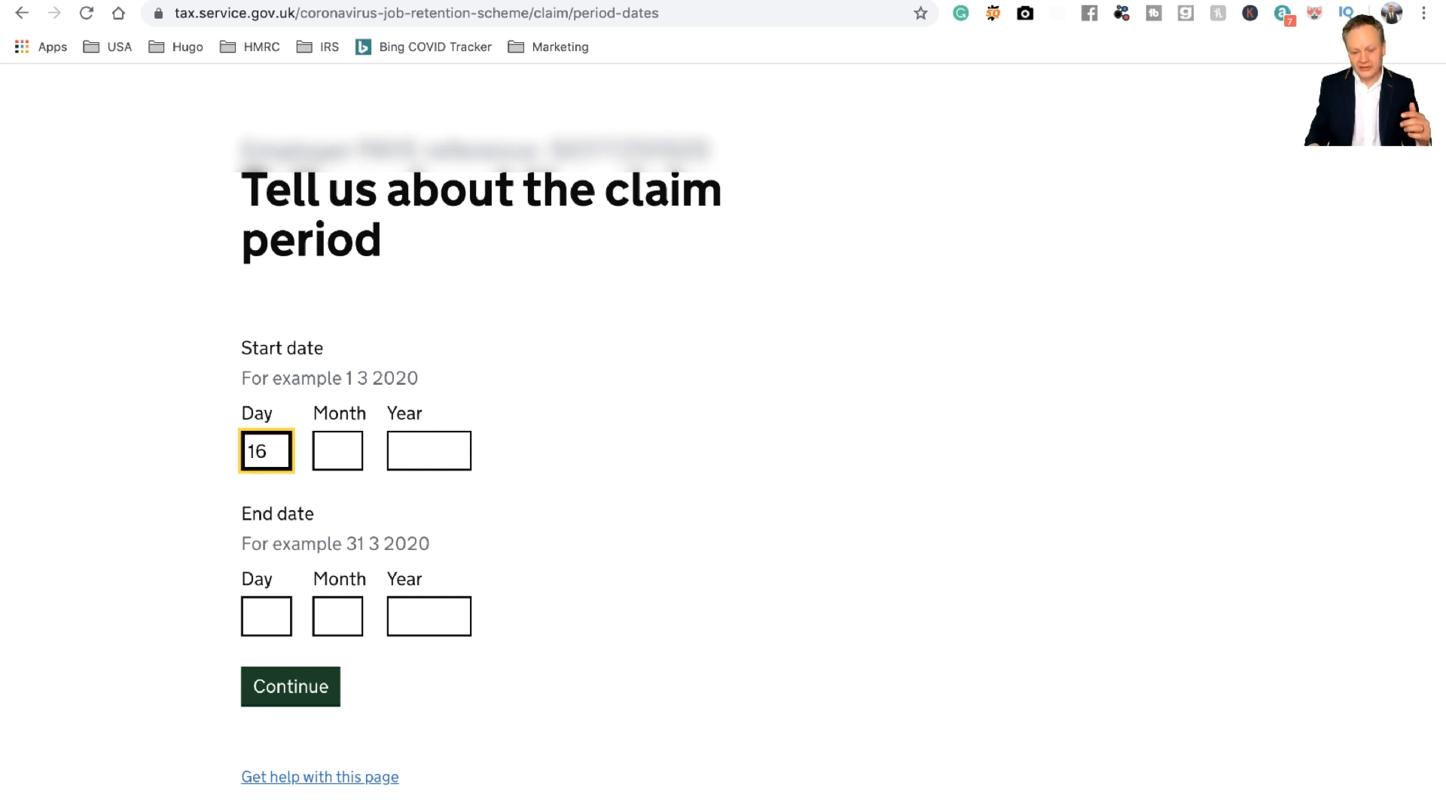
{"action": "key", "text": "BackSpace"}
{"action": "type", "text": "8"}
{"action": "key", "text": "Tab"}
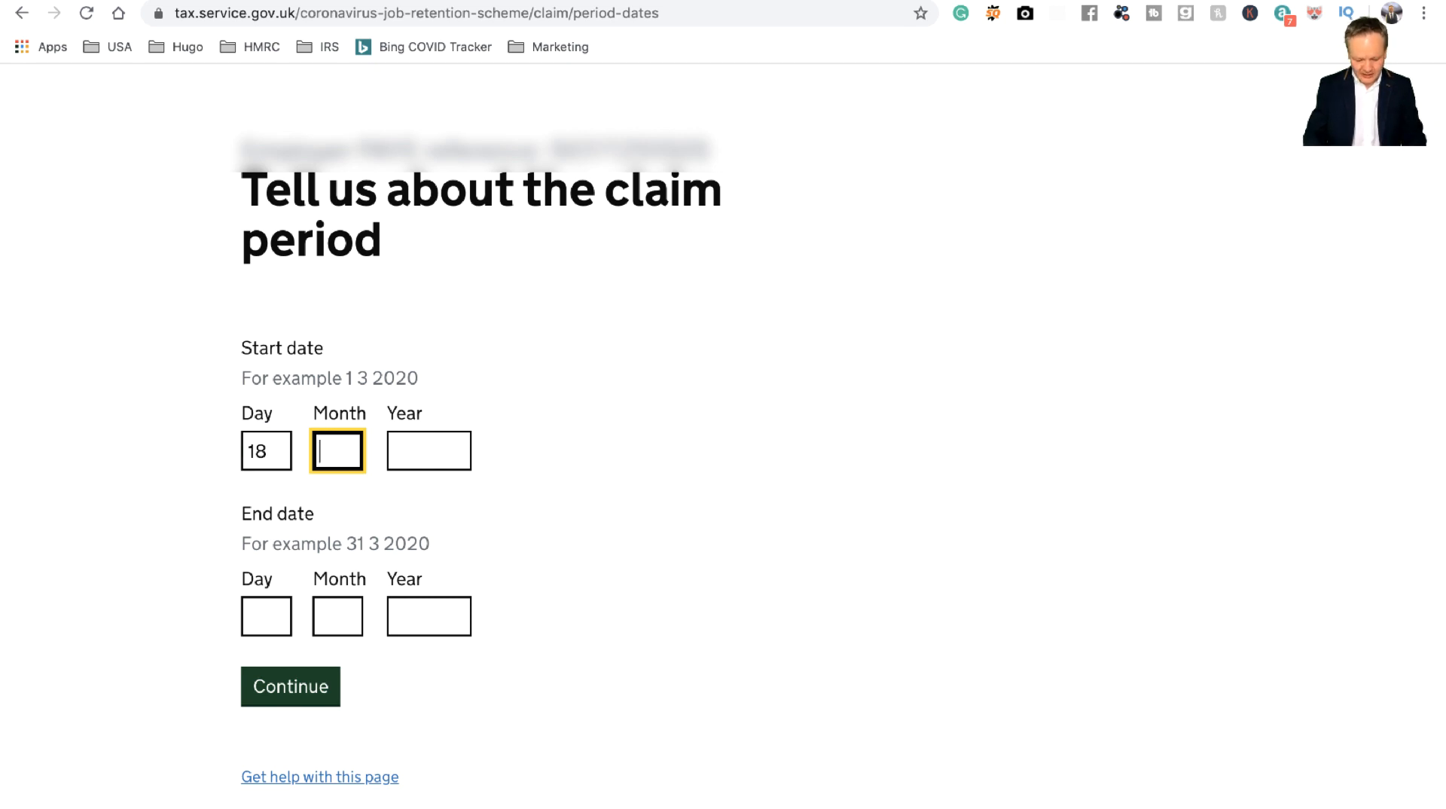
{"action": "type", "text": "03"}
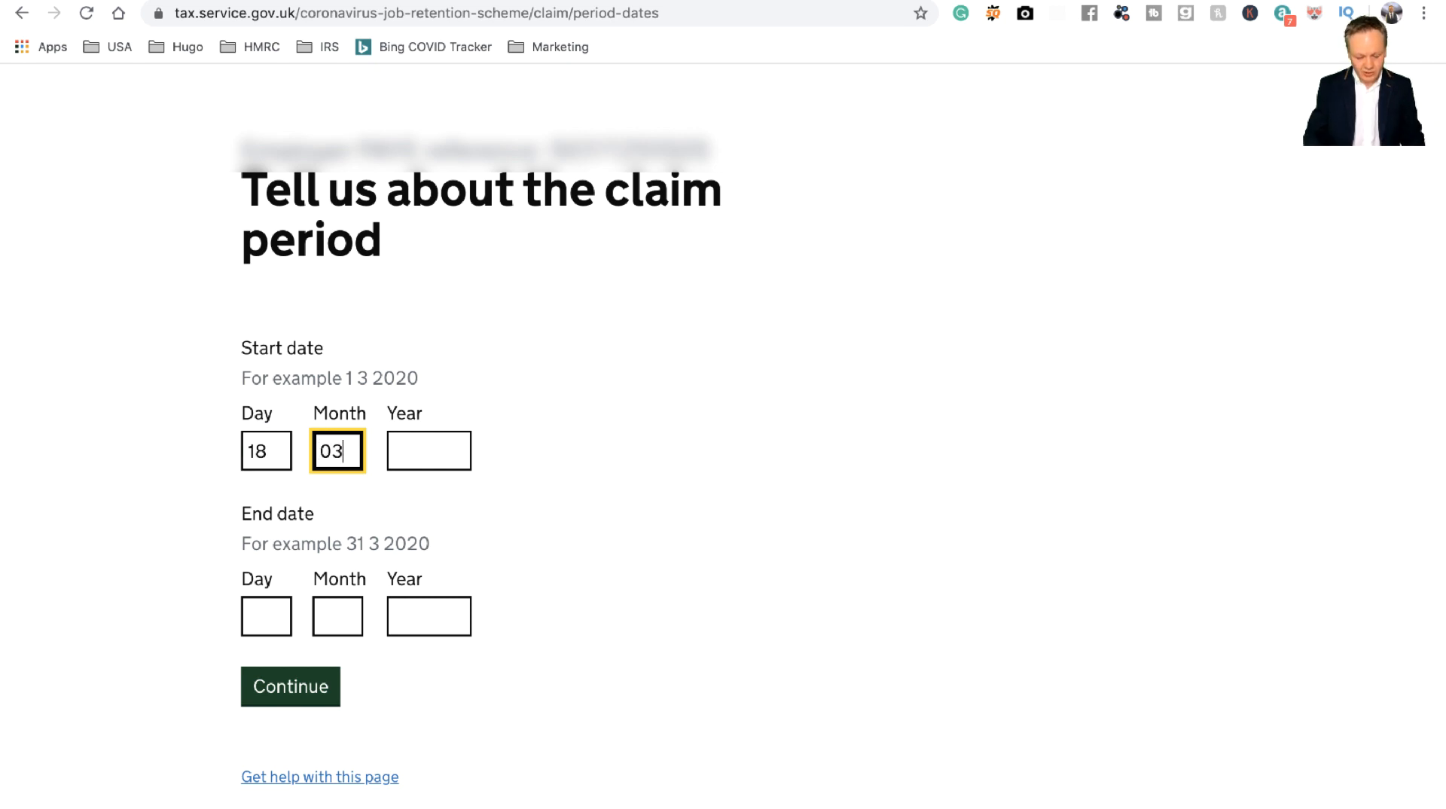
{"action": "key", "text": "Tab"}
{"action": "type", "text": "2020"}
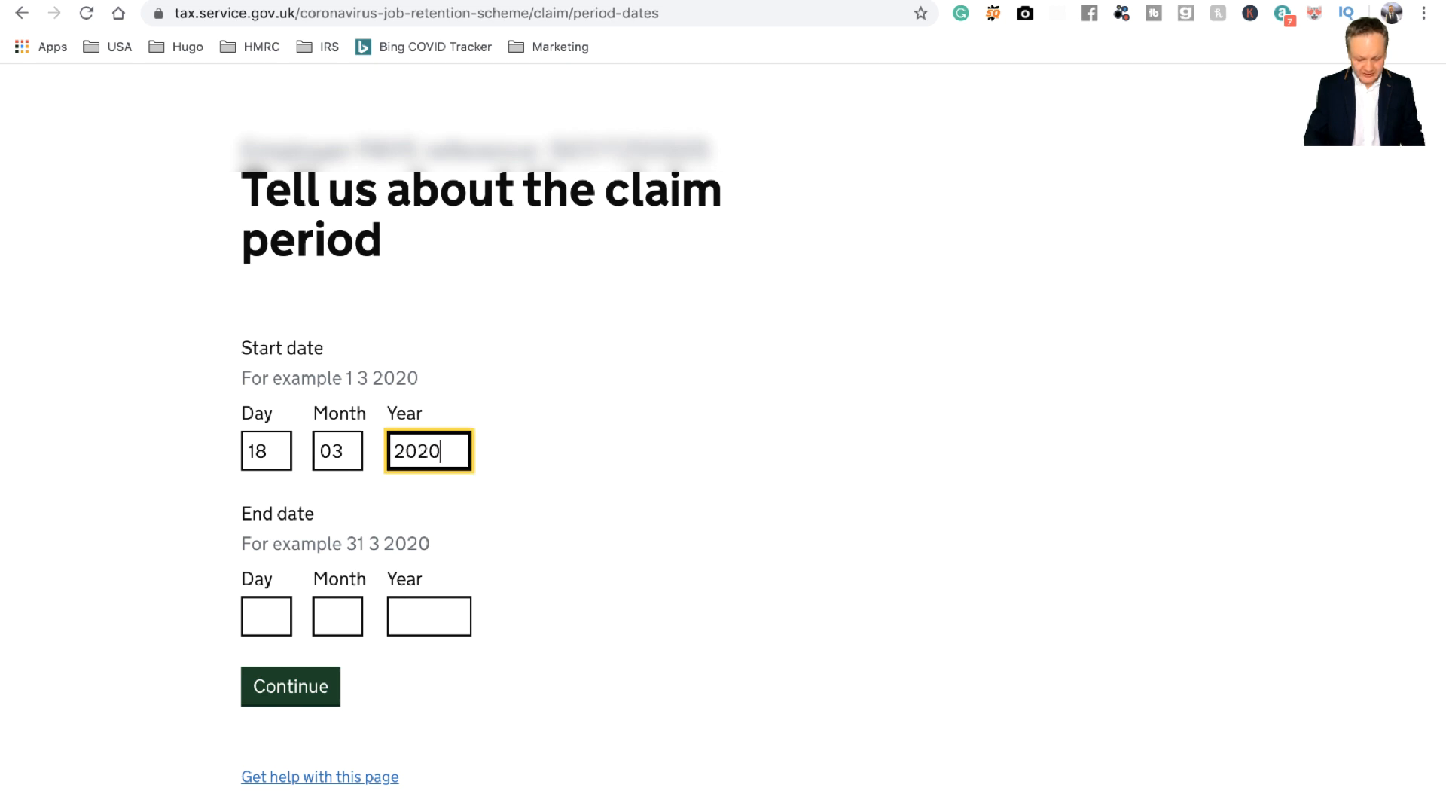
Step: Enter the claim end date as 17 / 04 / 2020 and submit the period
{"action": "key", "text": "Tab"}
{"action": "type", "text": "17"}
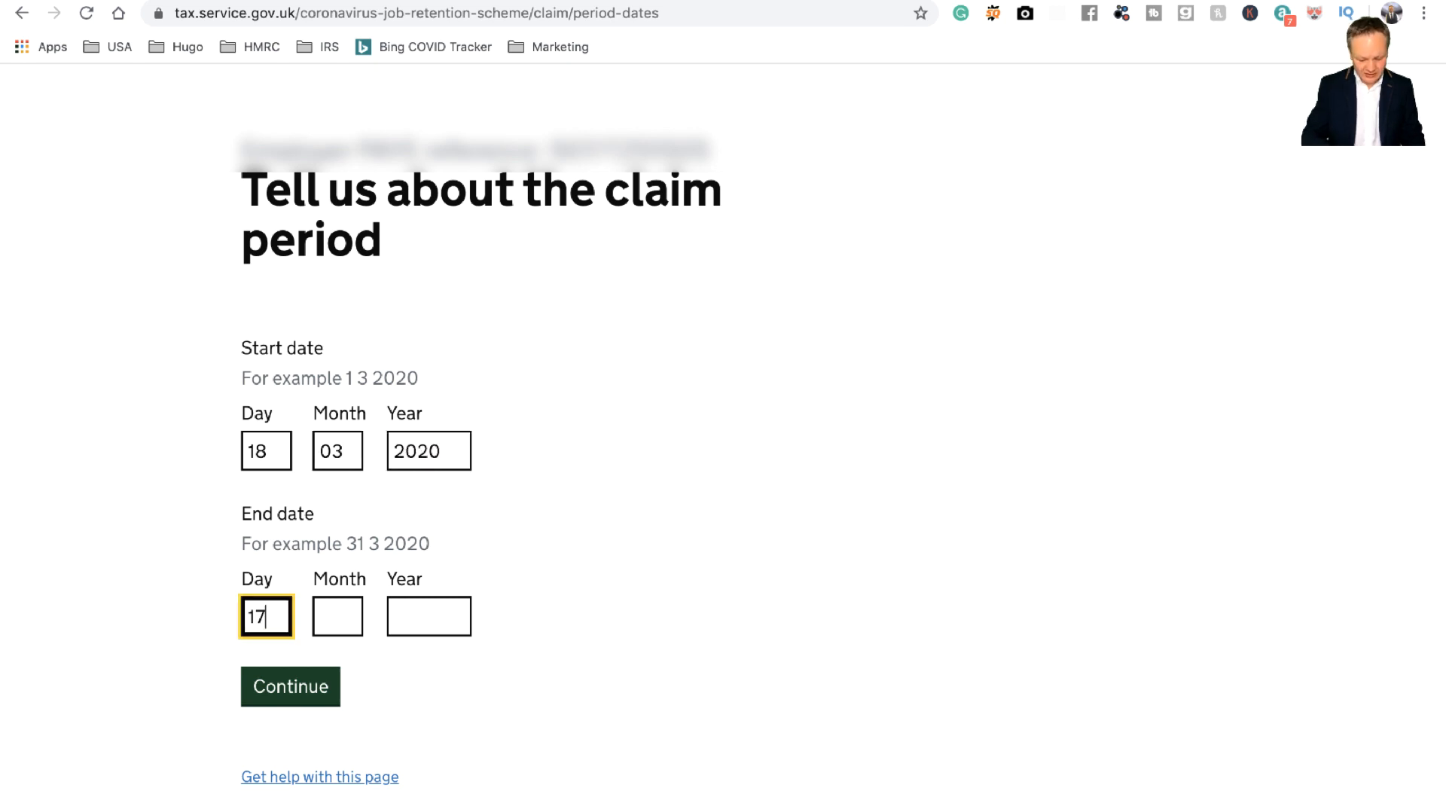
{"action": "key", "text": "Tab"}
{"action": "type", "text": "04"}
{"action": "key", "text": "Tab"}
{"action": "type", "text": "2021"}
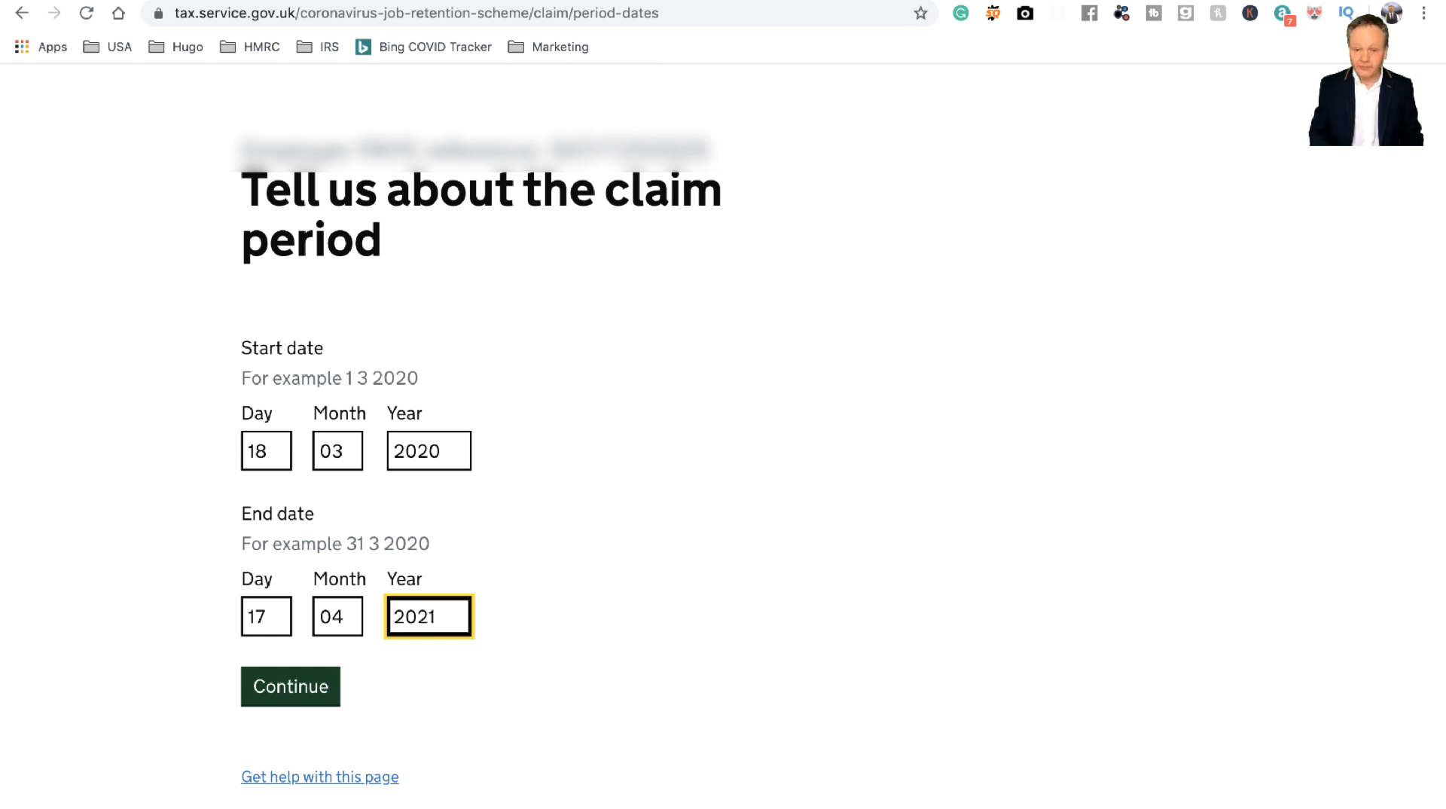
{"action": "key", "text": "BackSpace"}
{"action": "type", "text": "0"}
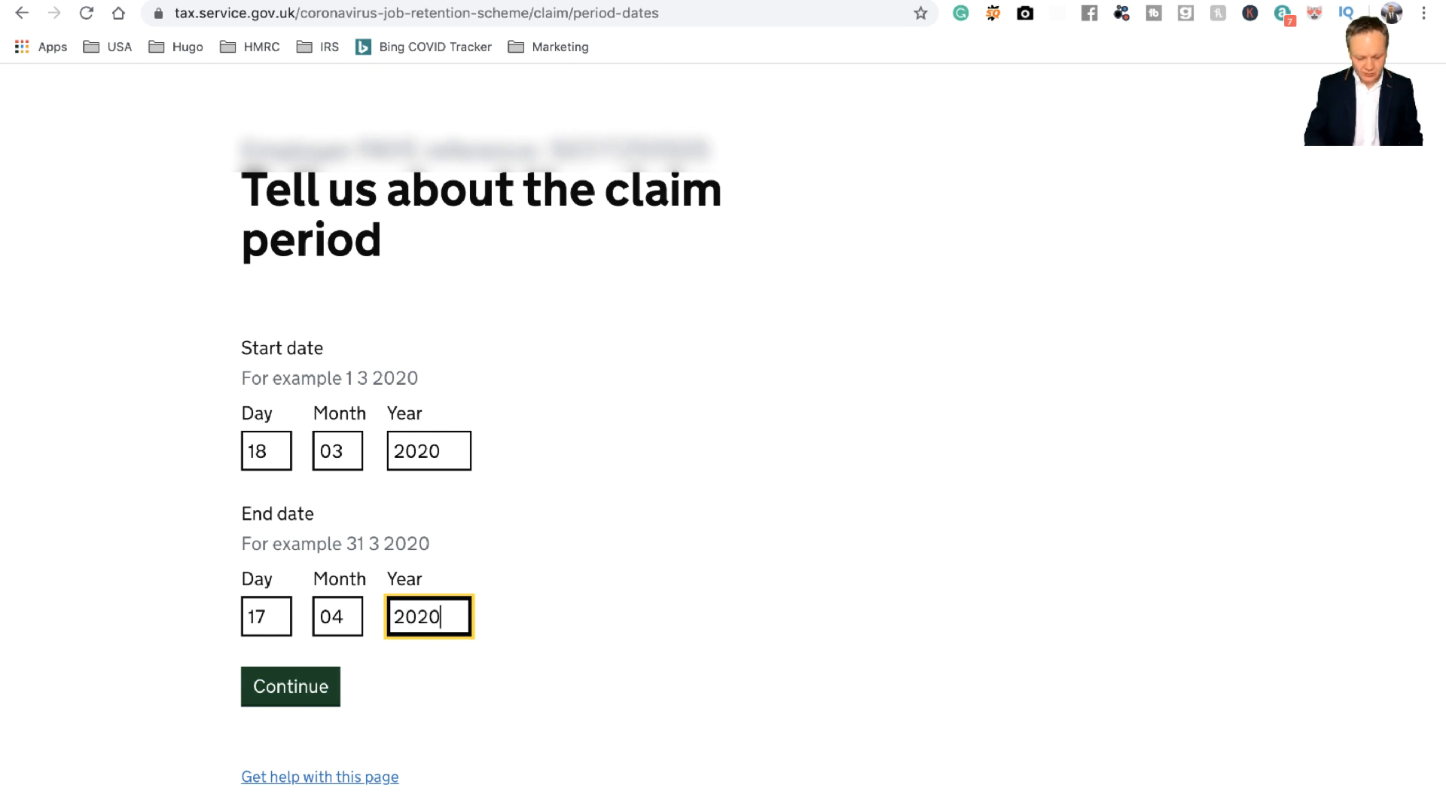
{"action": "left_click", "coordinate": [286, 685]}
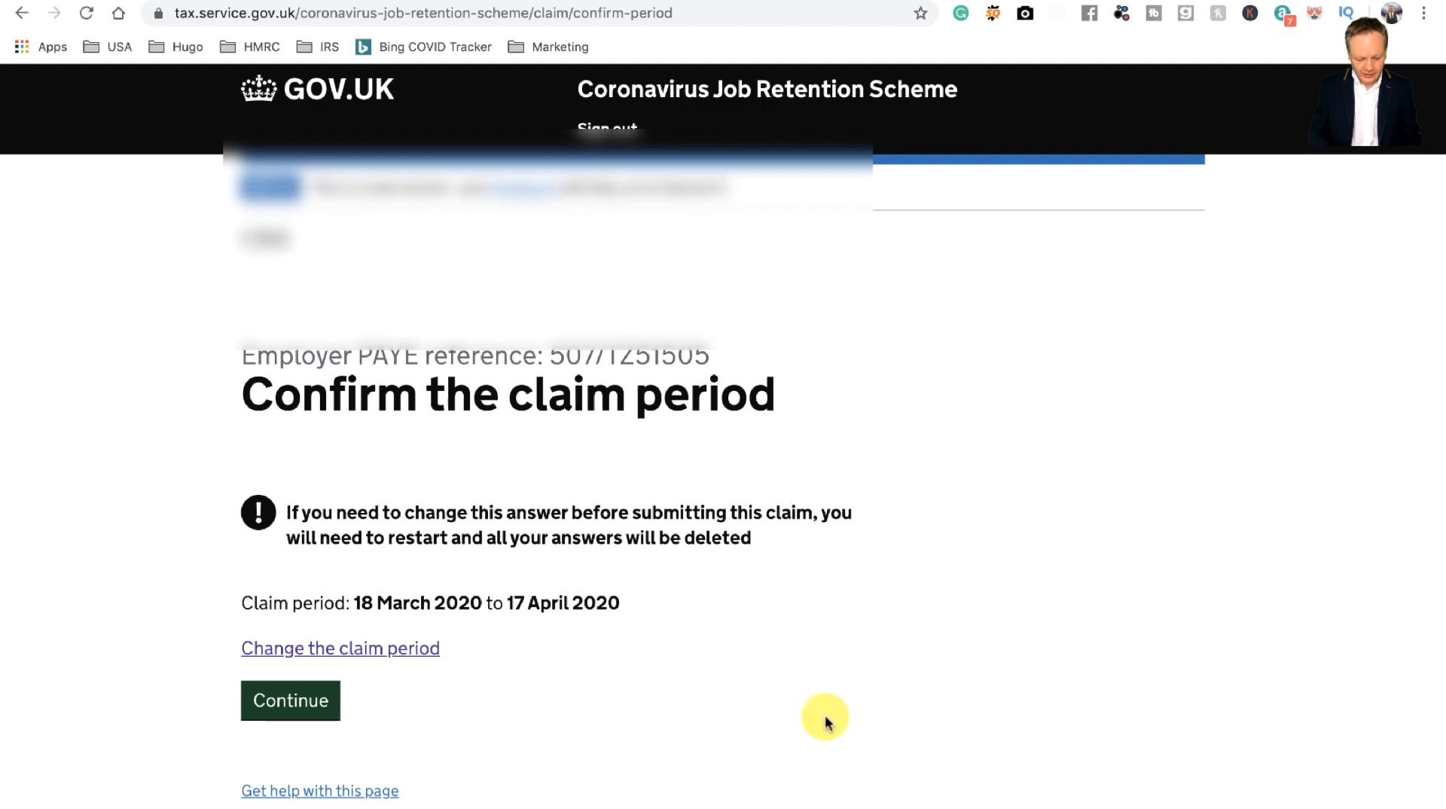
Step: Confirm the 18 March to 17 April 2020 period and 1 furloughed employee
{"action": "scroll", "coordinate": [826, 719], "scroll_direction": "down", "scroll_amount": 3}
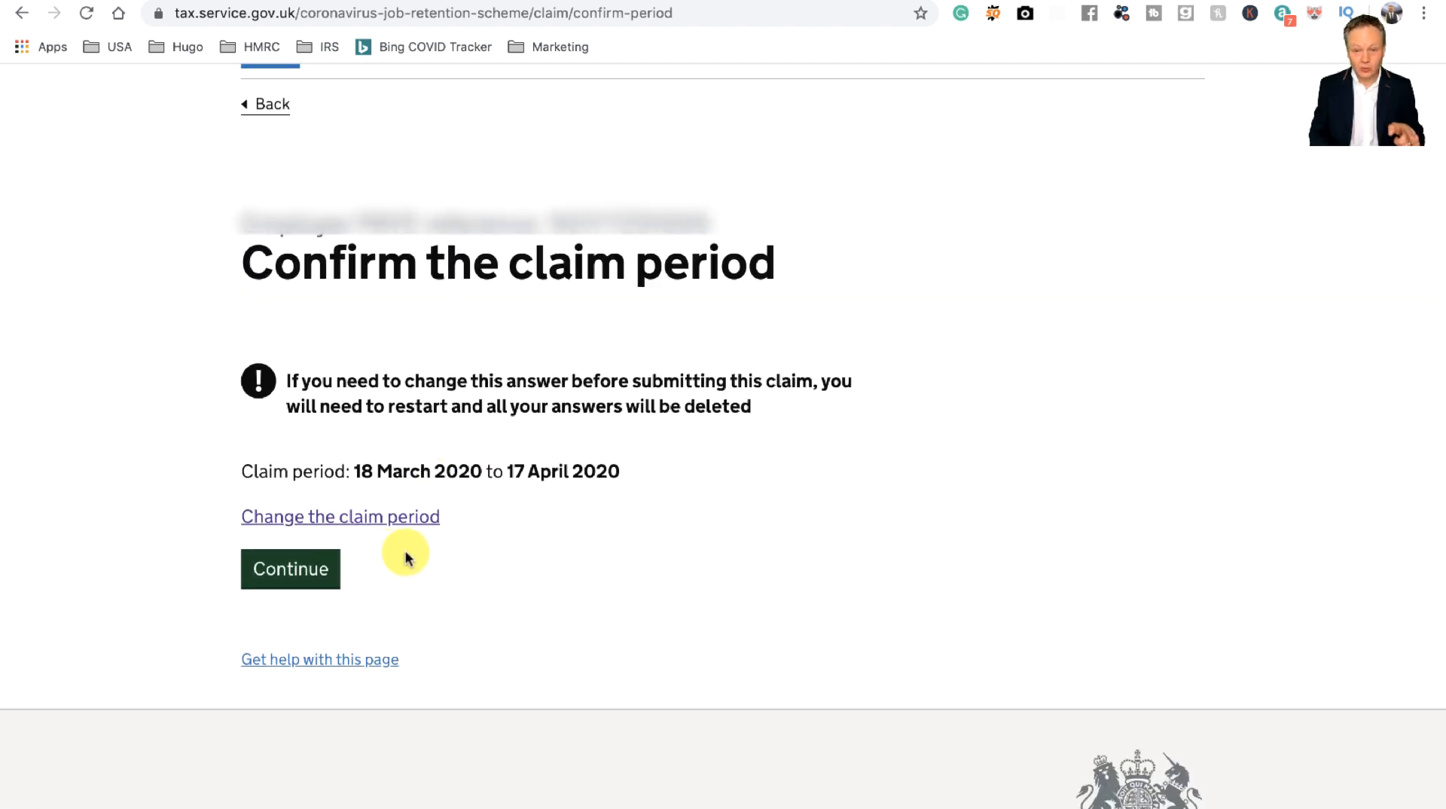
{"action": "left_click", "coordinate": [281, 574]}
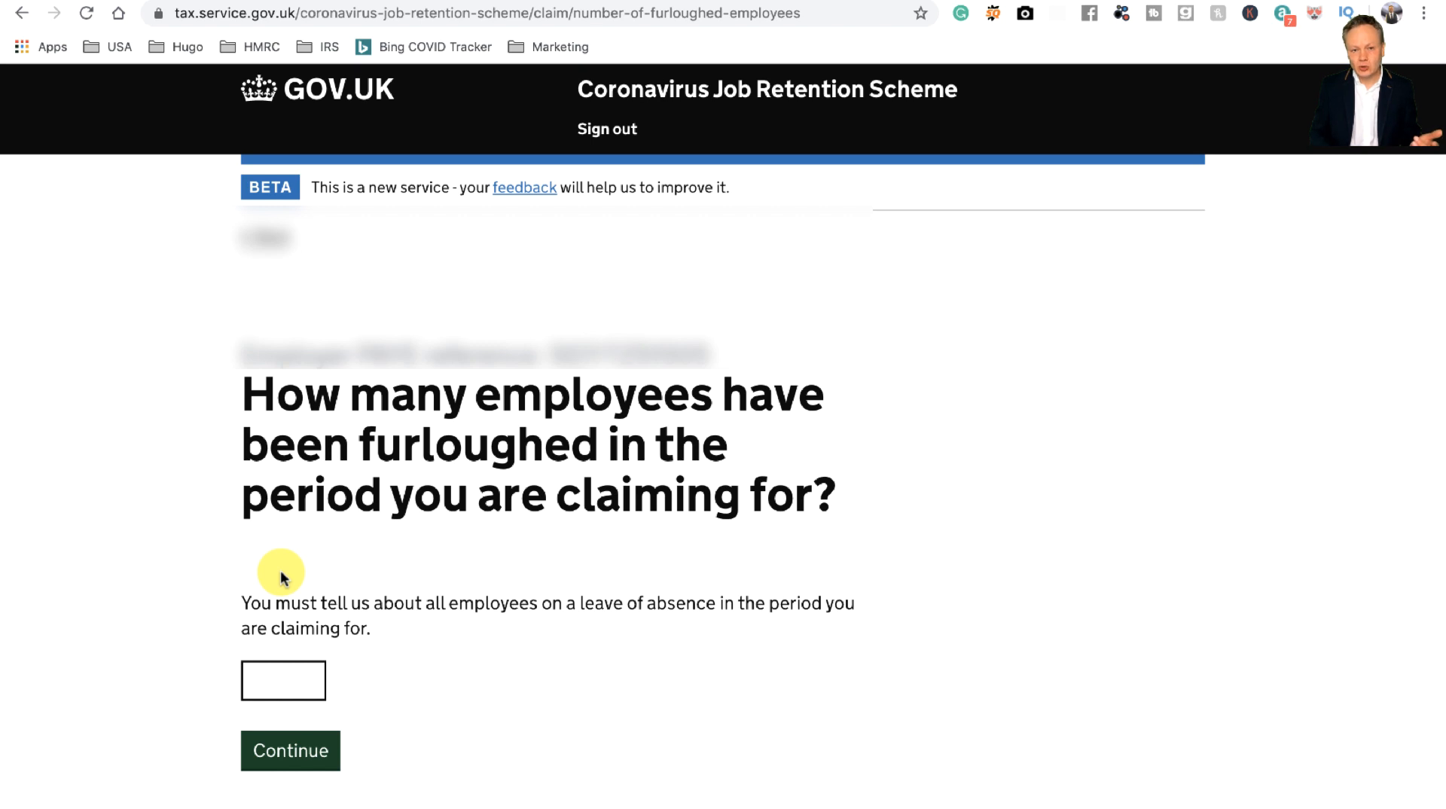
{"action": "left_click", "coordinate": [285, 682]}
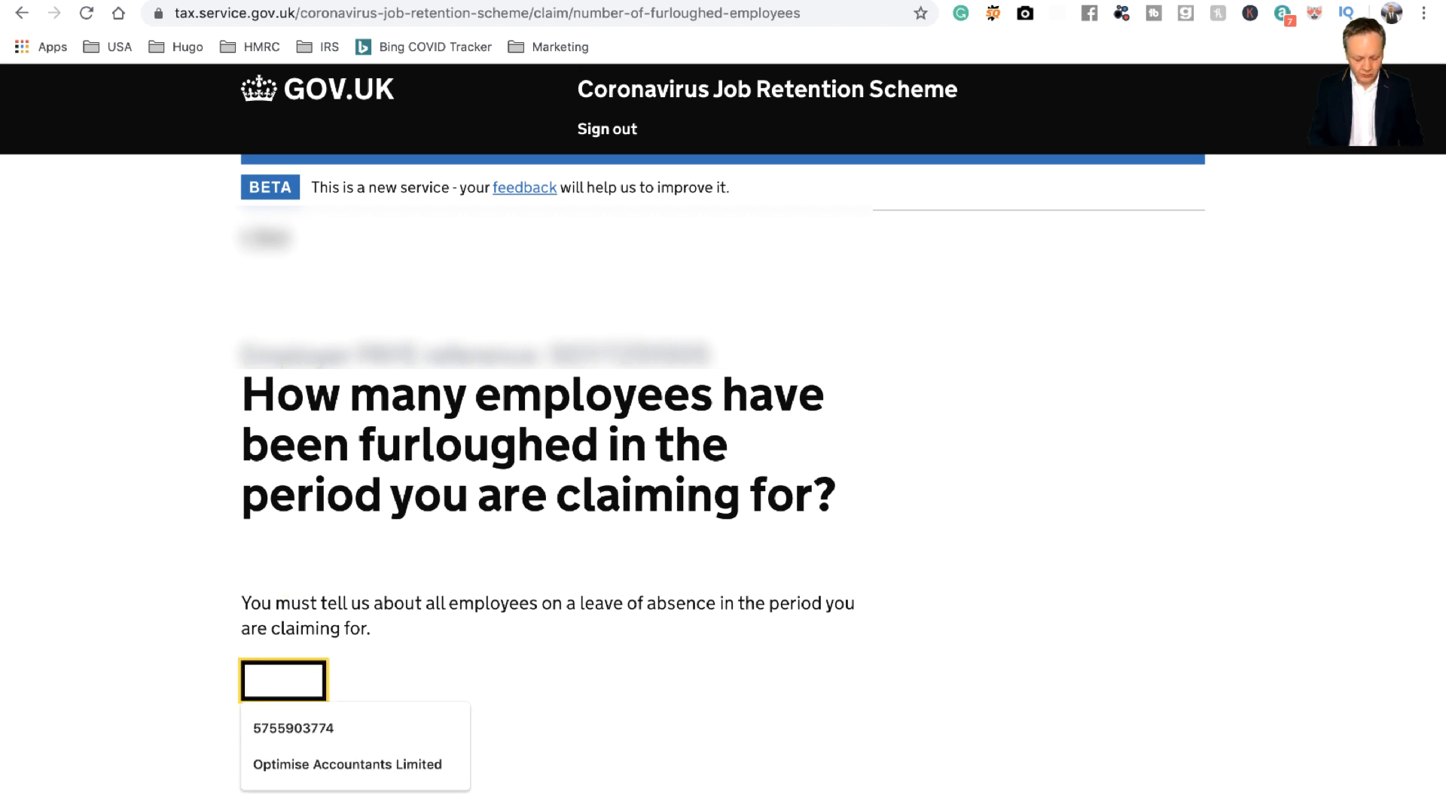
{"action": "type", "text": "1"}
{"action": "left_click", "coordinate": [299, 752]}
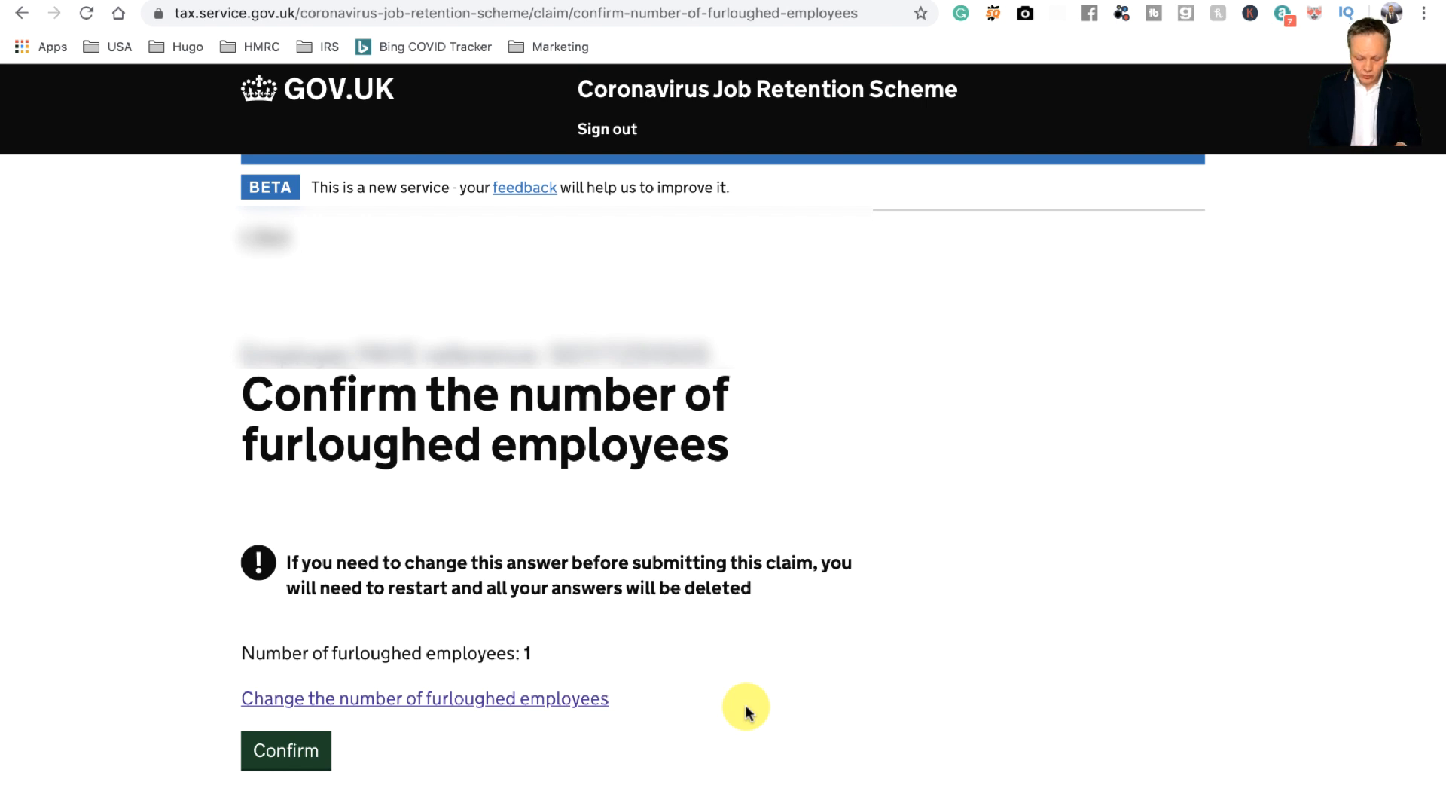
{"action": "left_click", "coordinate": [276, 756]}
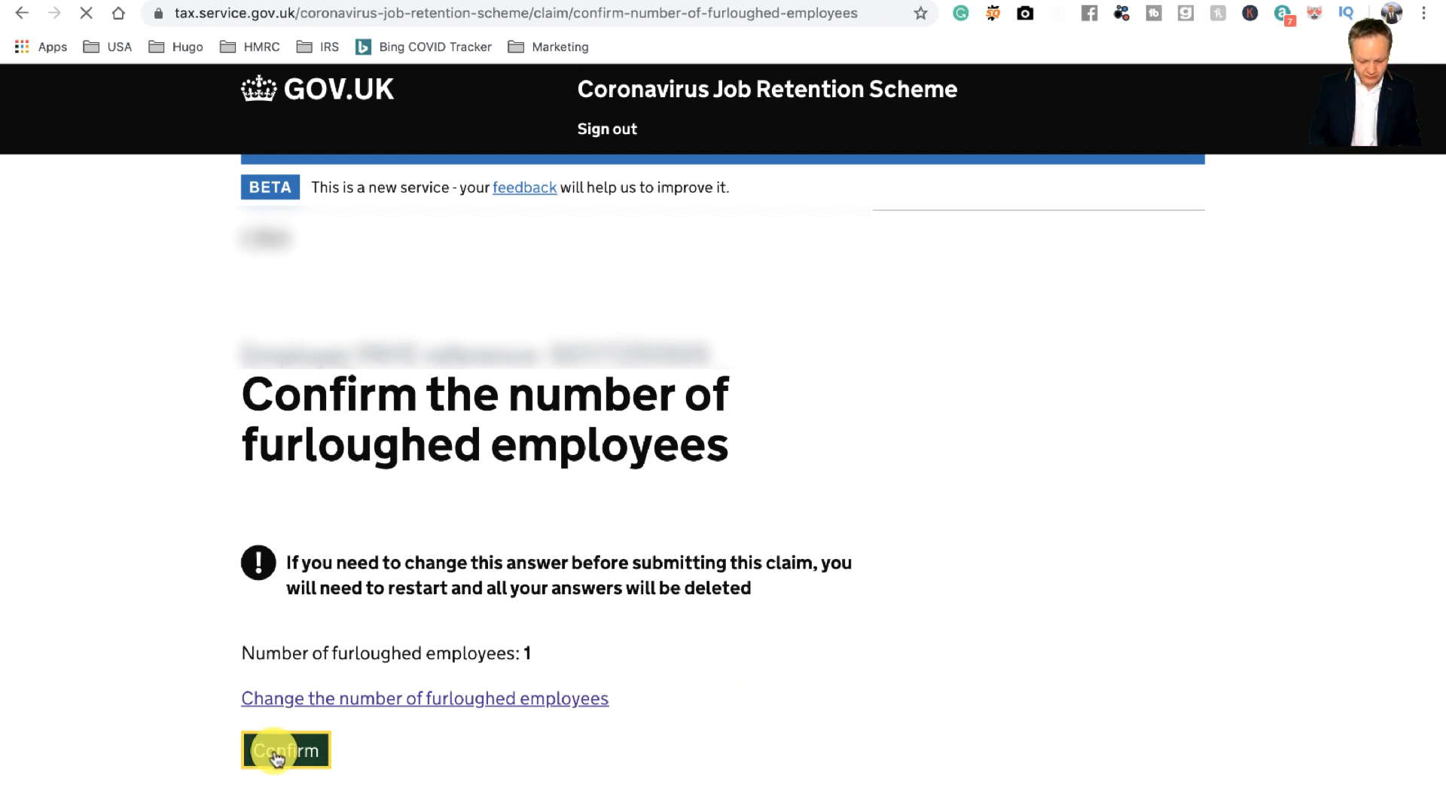
{"action": "scroll", "coordinate": [907, 551], "scroll_direction": "down", "scroll_amount": 4}
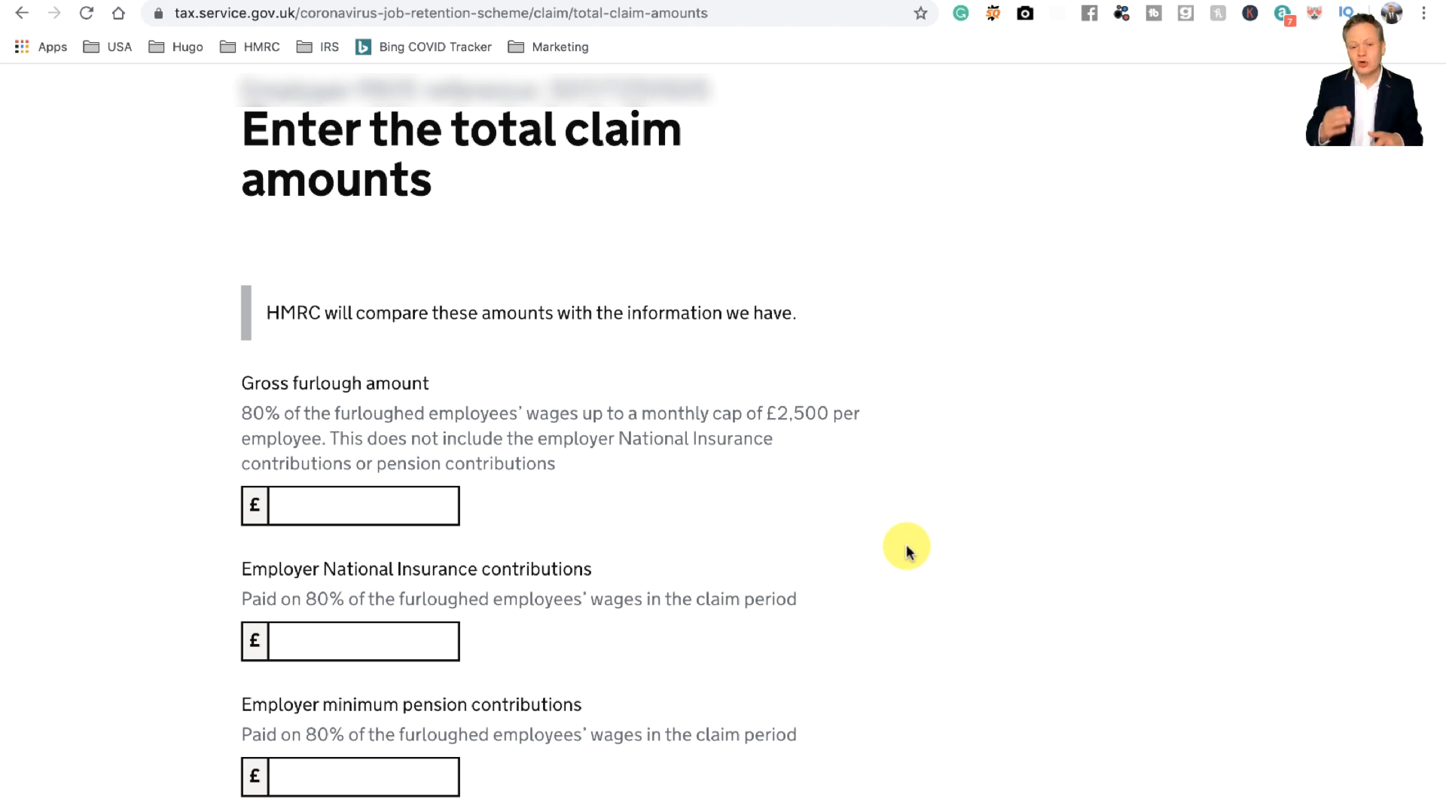
Step: Enter £2500 gross furlough, £345 National Insurance and £75 pension contributions, then submit
{"action": "left_click", "coordinate": [394, 503]}
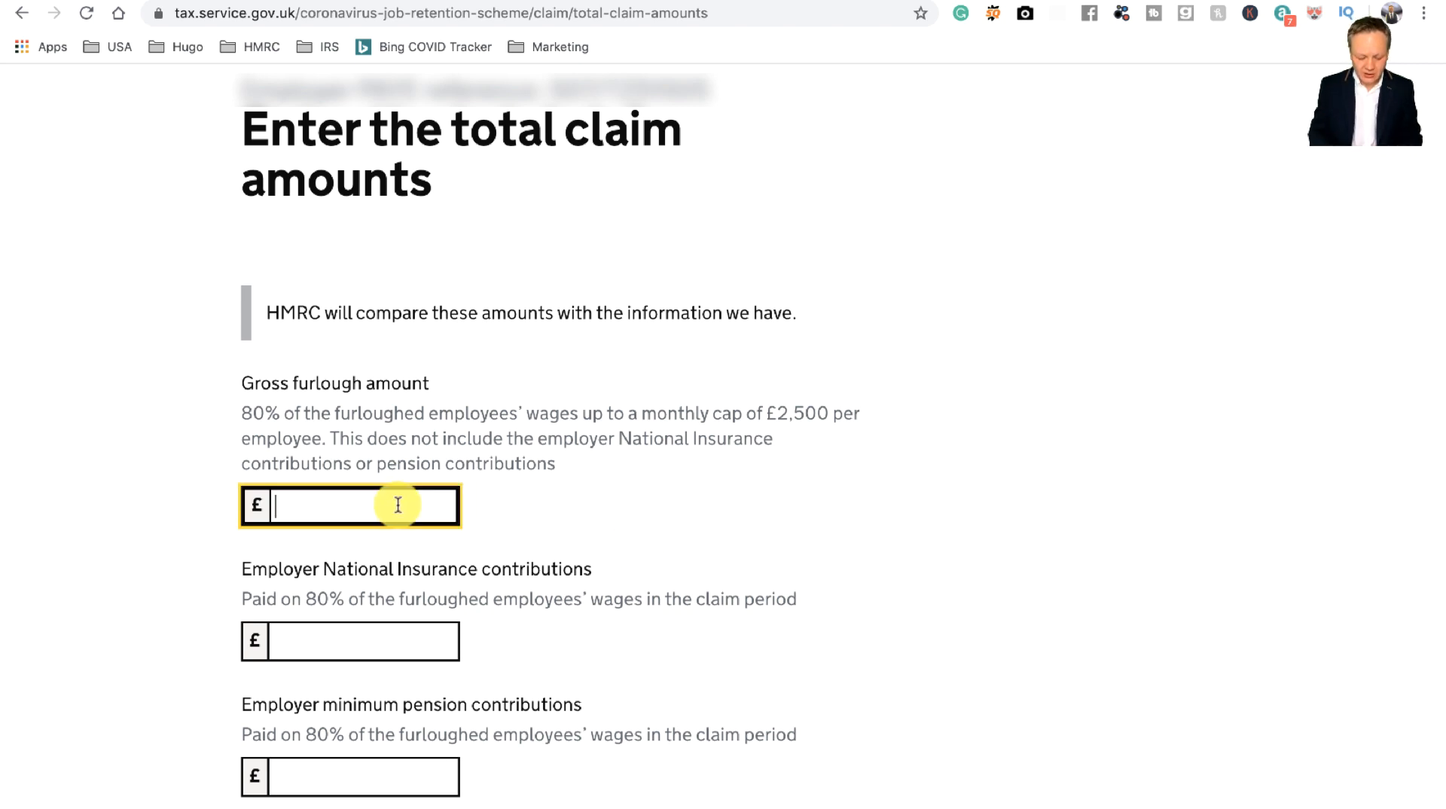
{"action": "type", "text": "2500"}
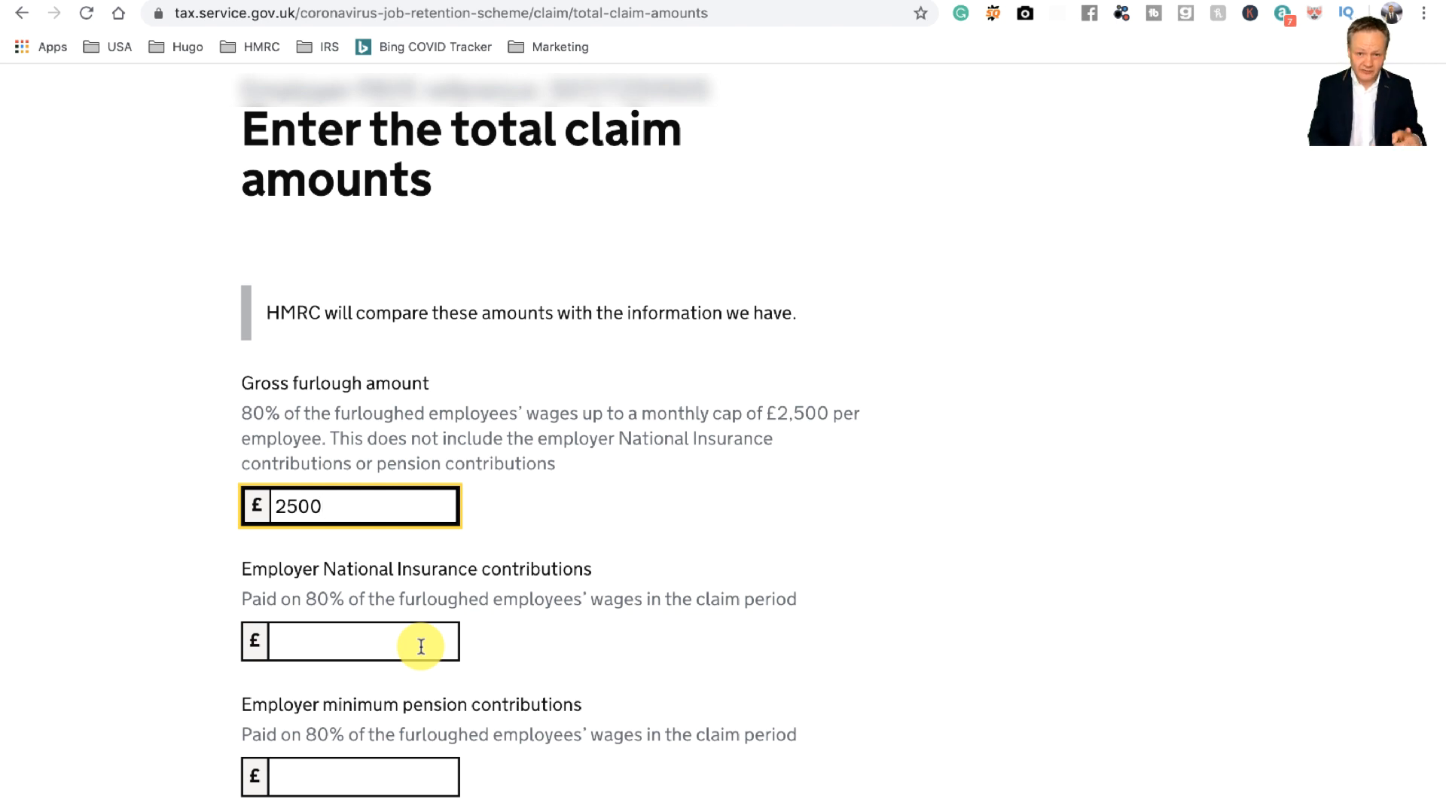
{"action": "left_click", "coordinate": [421, 646]}
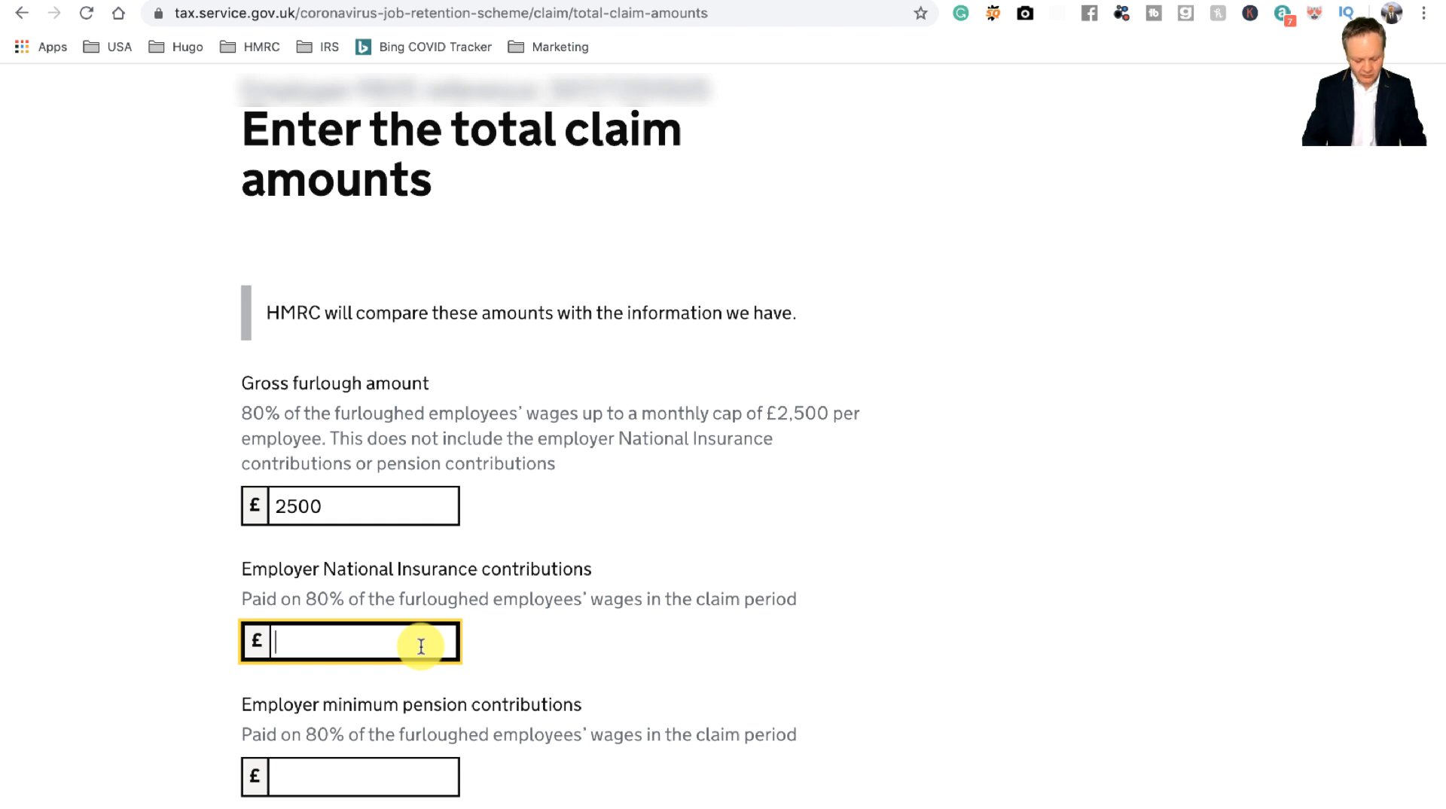
{"action": "type", "text": "38"}
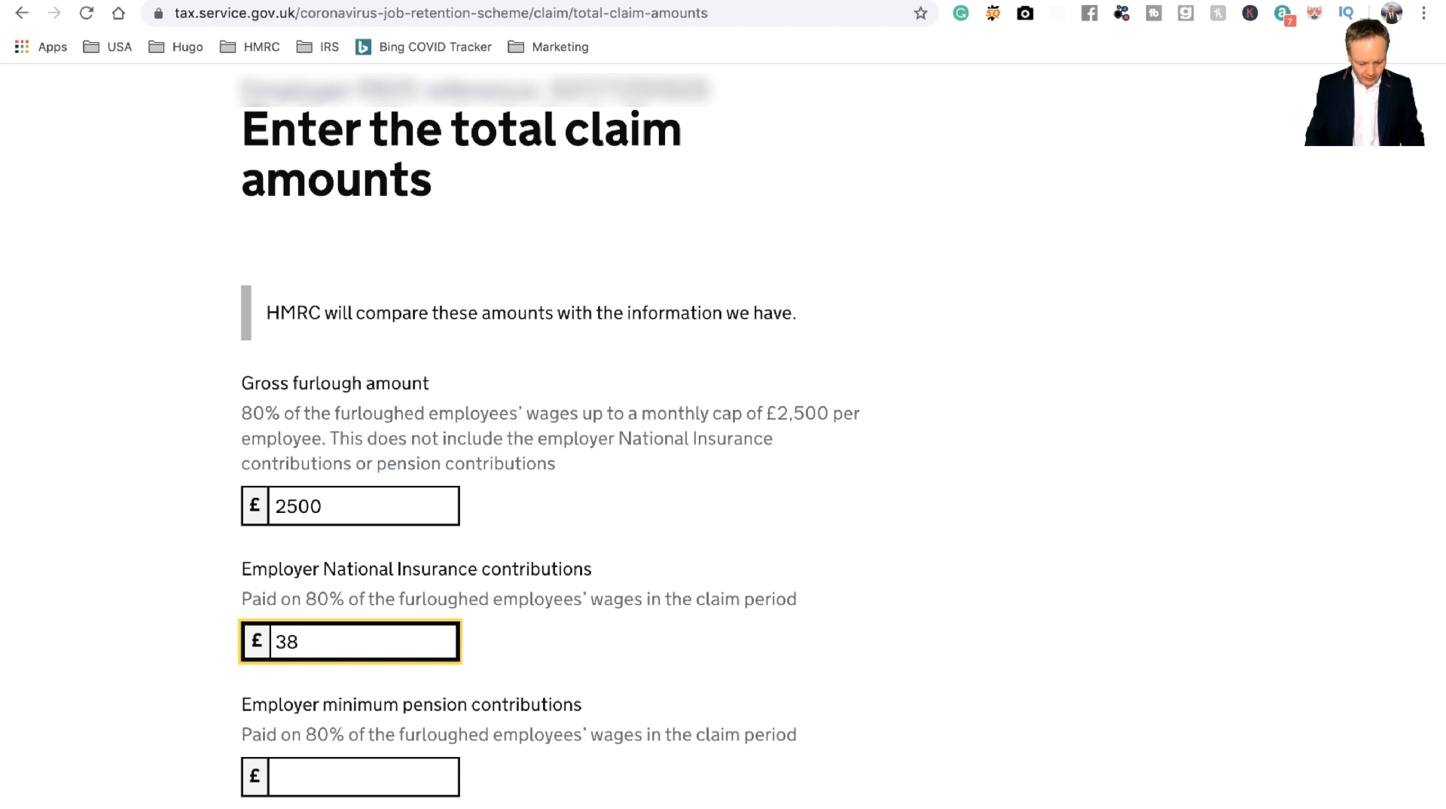
{"action": "key", "text": "Tab"}
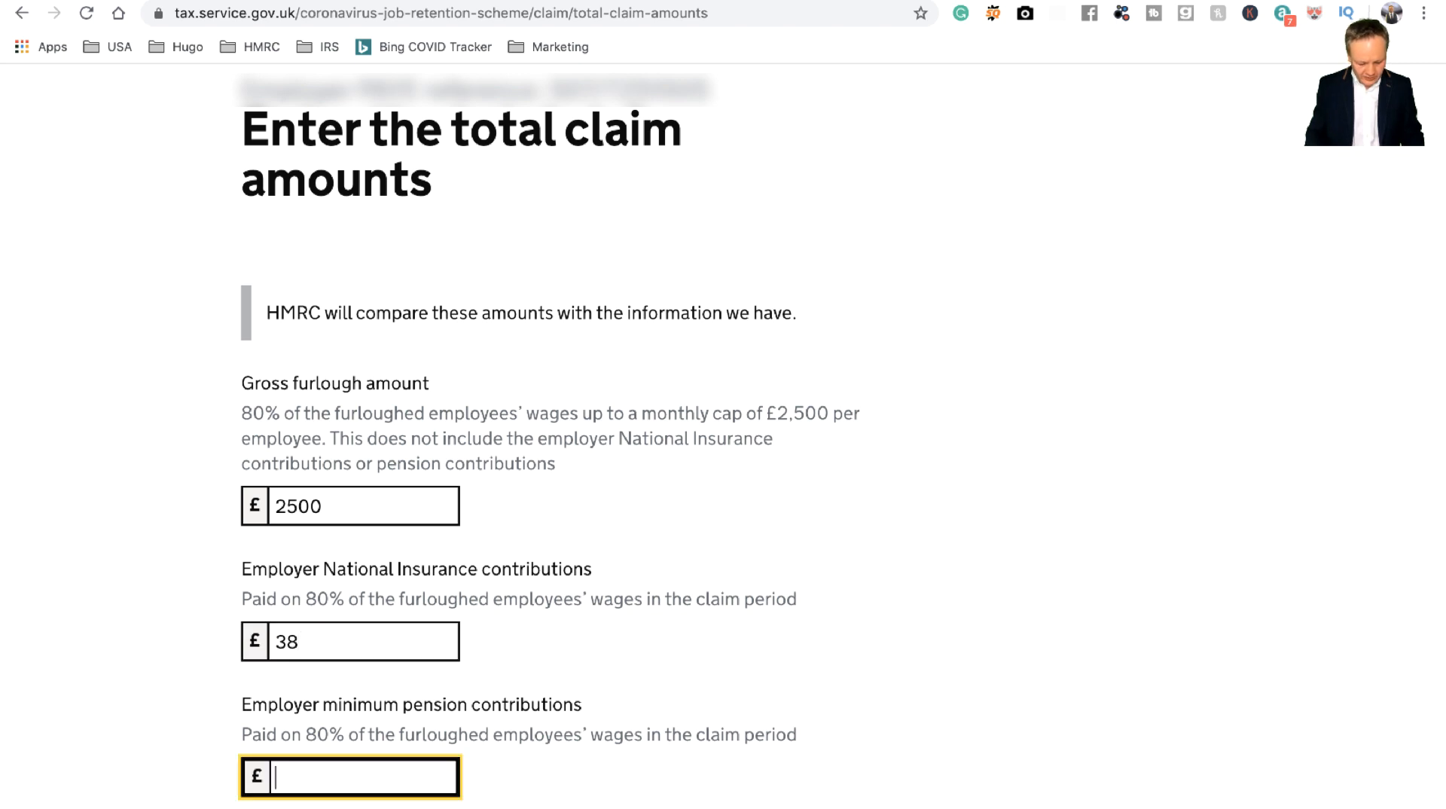
{"action": "left_click", "coordinate": [320, 643]}
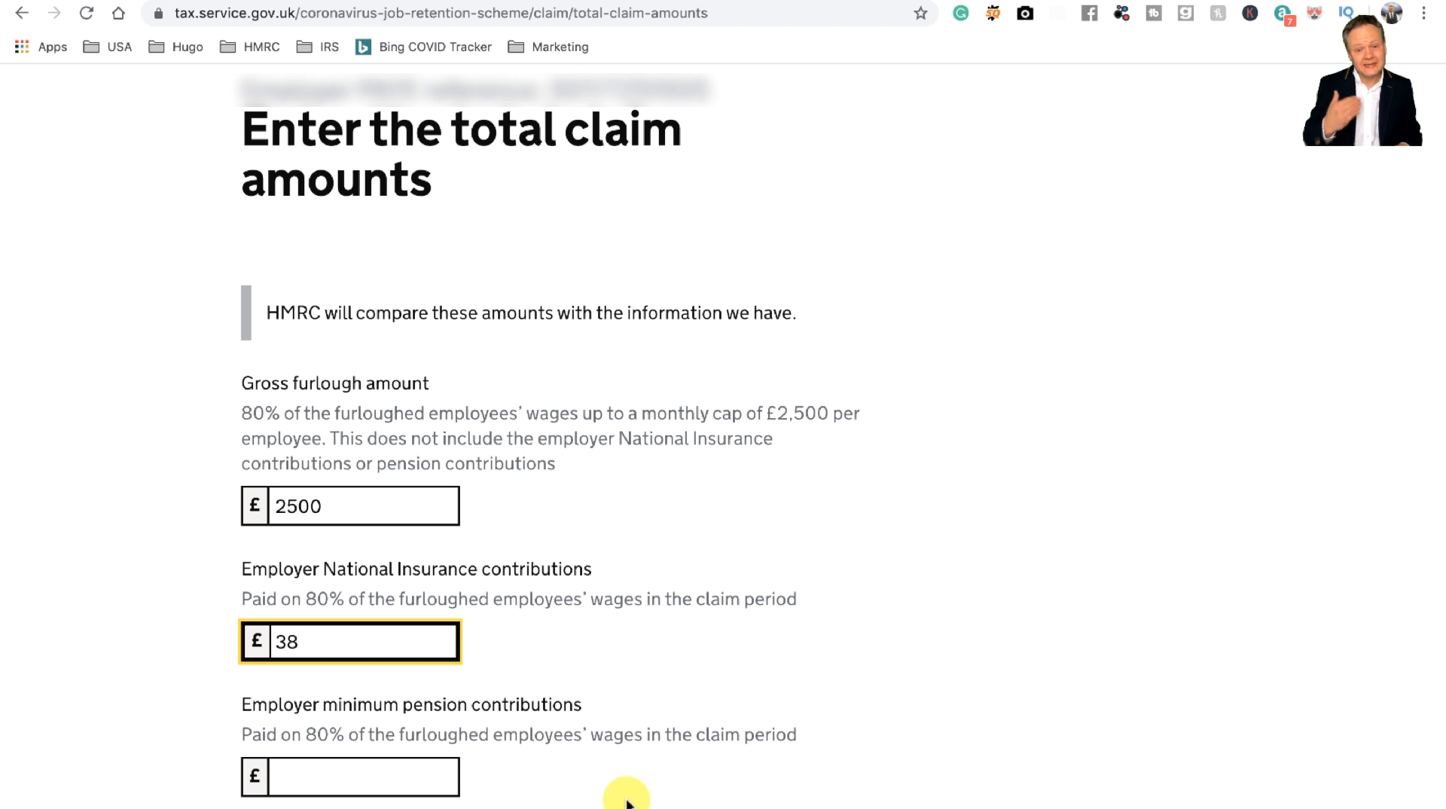
{"action": "left_click", "coordinate": [405, 776]}
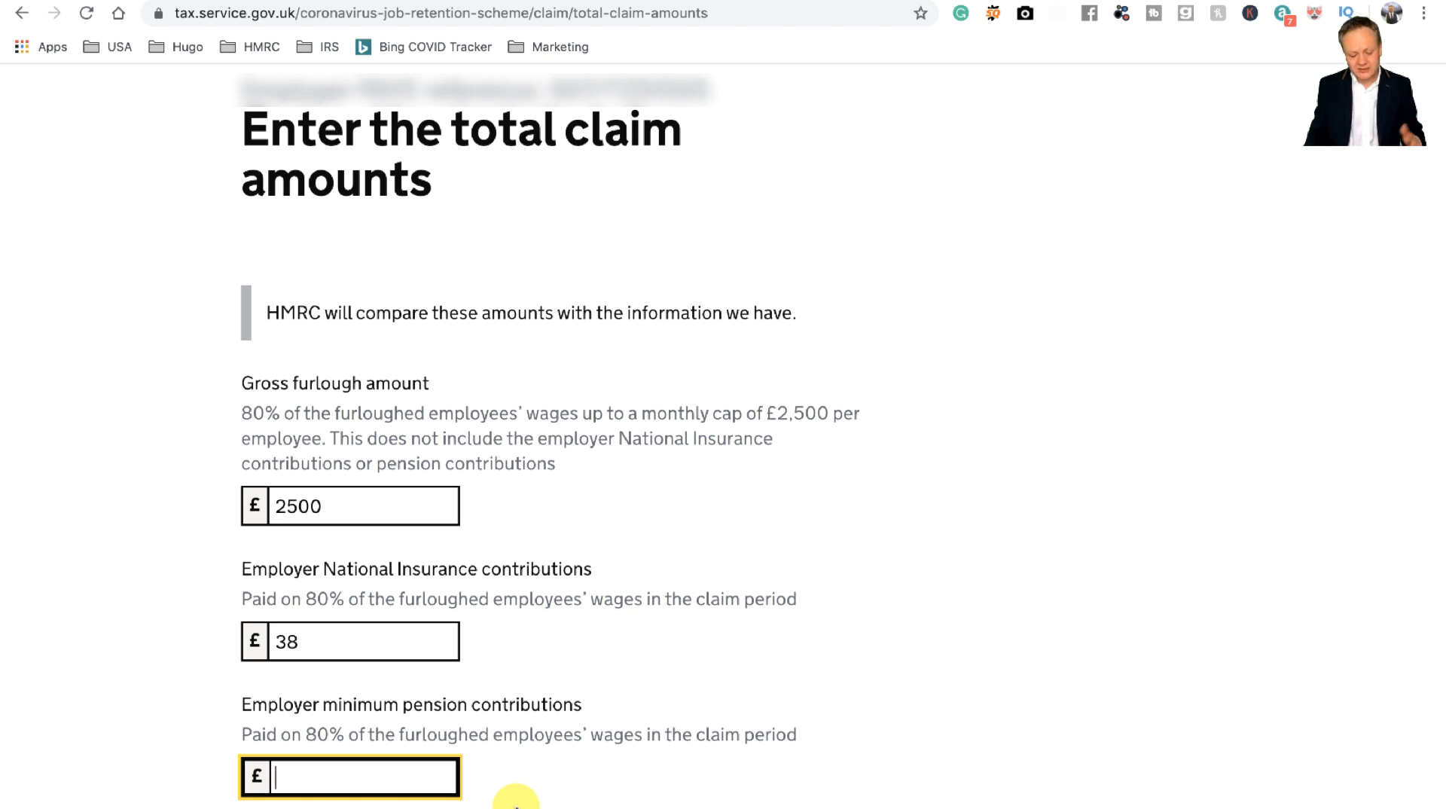
{"action": "type", "text": "75"}
{"action": "scroll", "coordinate": [517, 761], "scroll_direction": "down", "scroll_amount": 3}
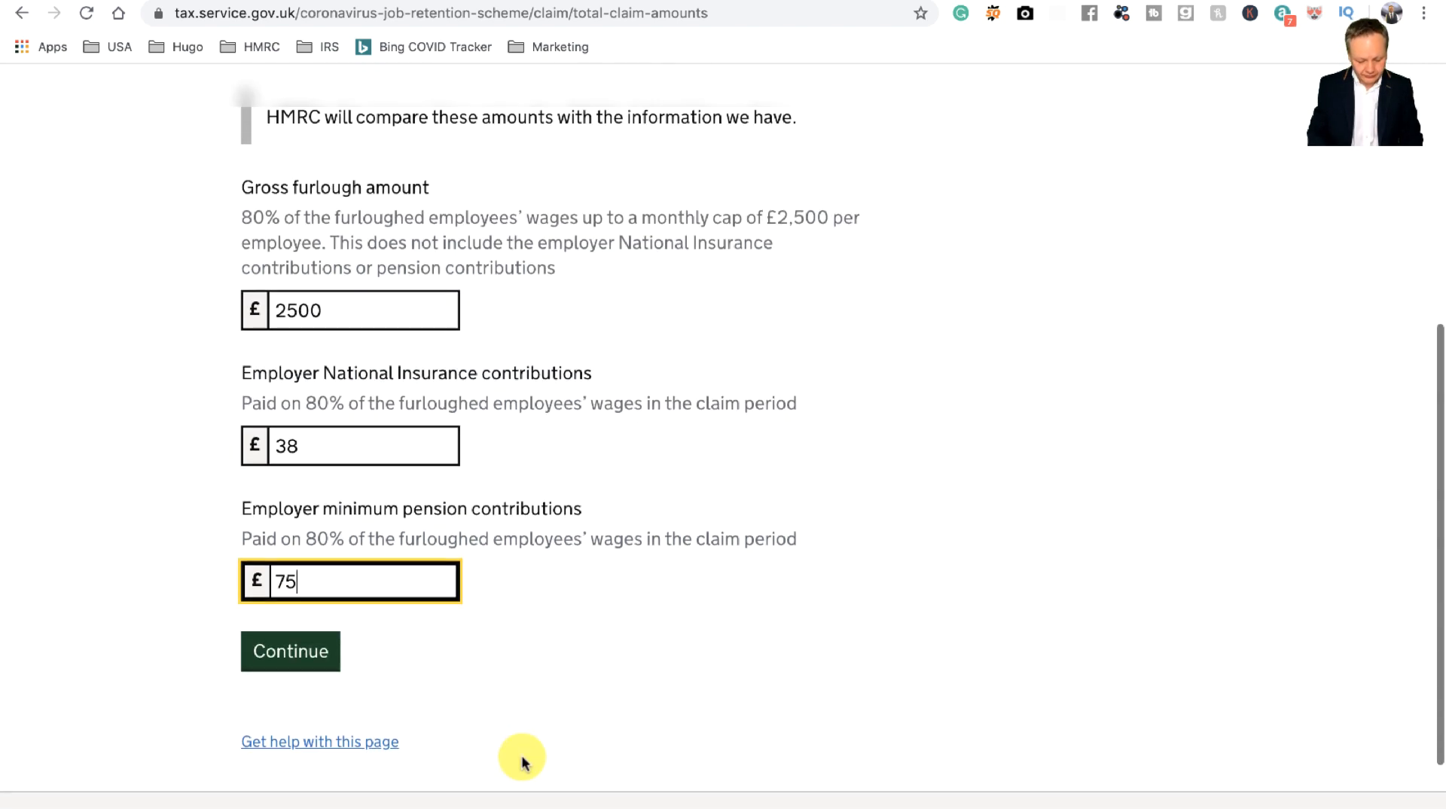
{"action": "key", "text": "shift+Tab"}
{"action": "type", "text": "345"}
{"action": "left_click", "coordinate": [295, 653]}
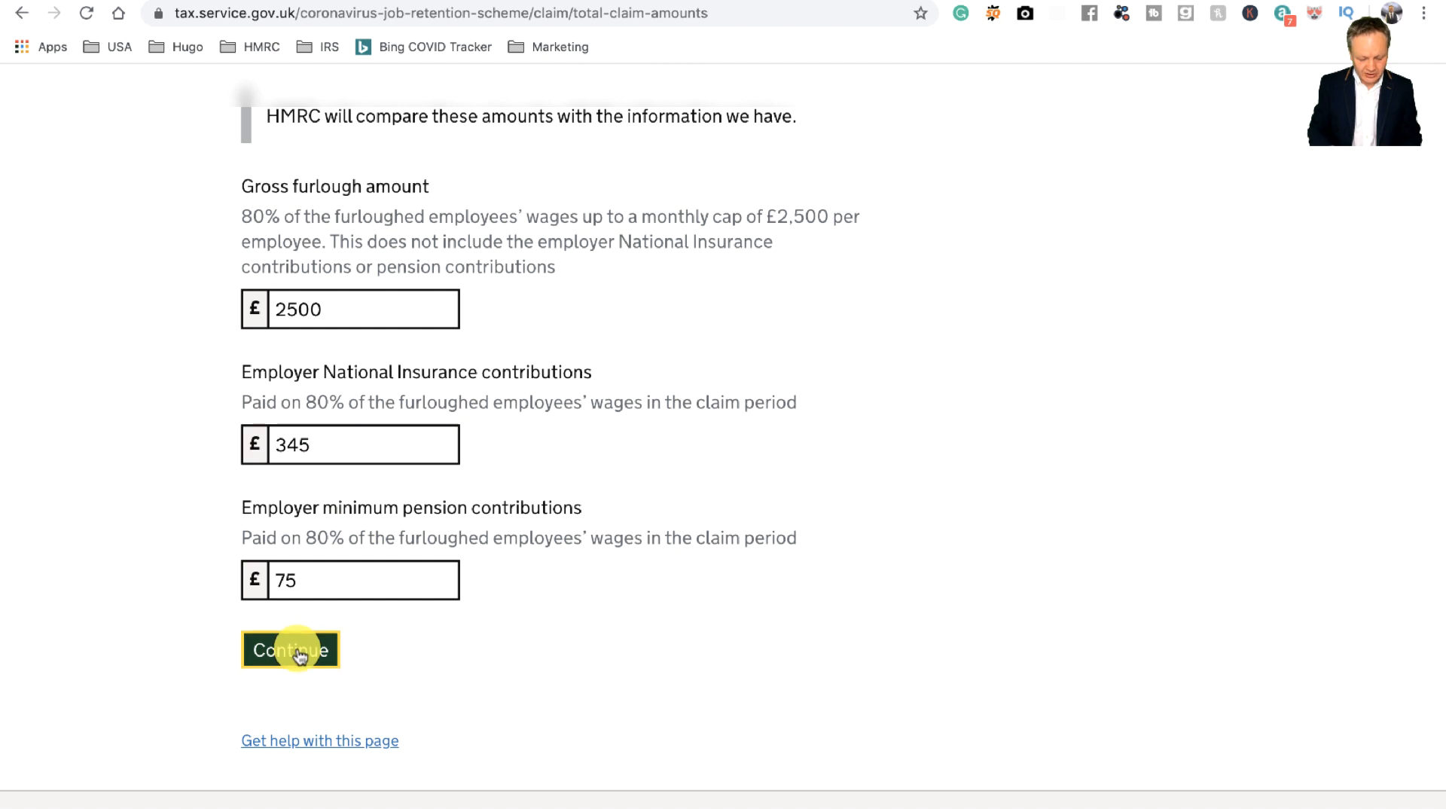
Step: Accept the £2,920 total claim amount
{"action": "scroll", "coordinate": [753, 685], "scroll_direction": "down", "scroll_amount": 2}
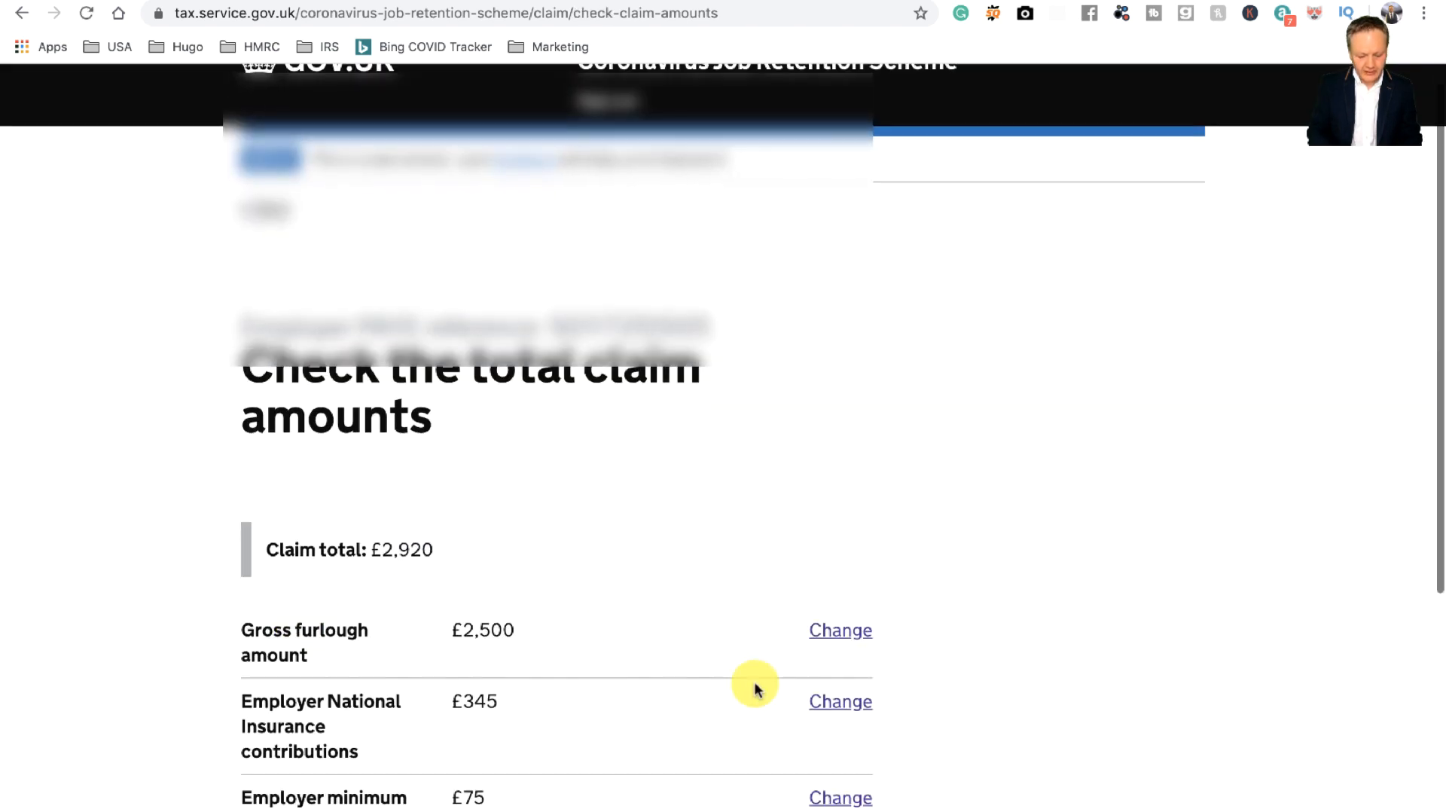
{"action": "scroll", "coordinate": [754, 686], "scroll_direction": "down", "scroll_amount": 4}
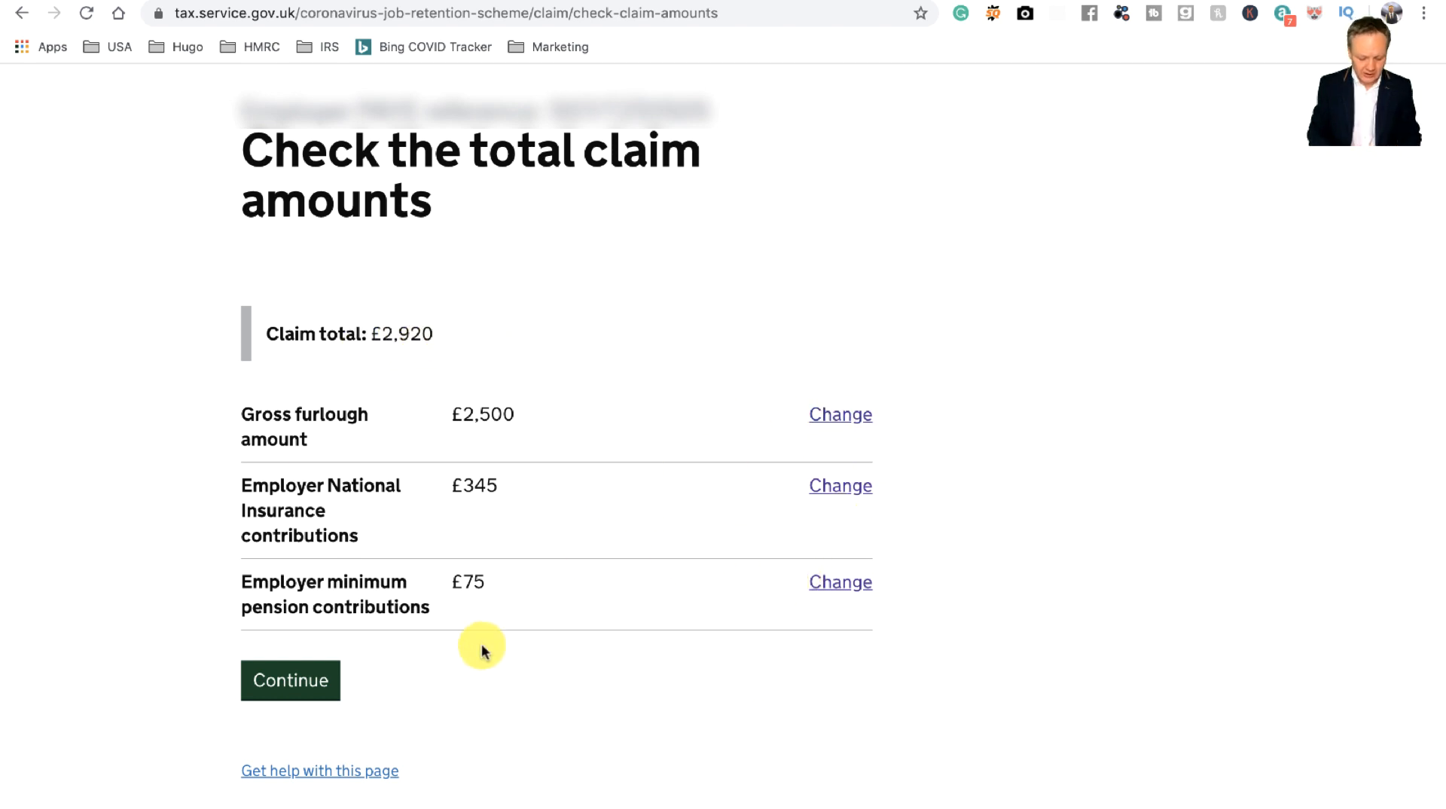
{"action": "left_click", "coordinate": [325, 680]}
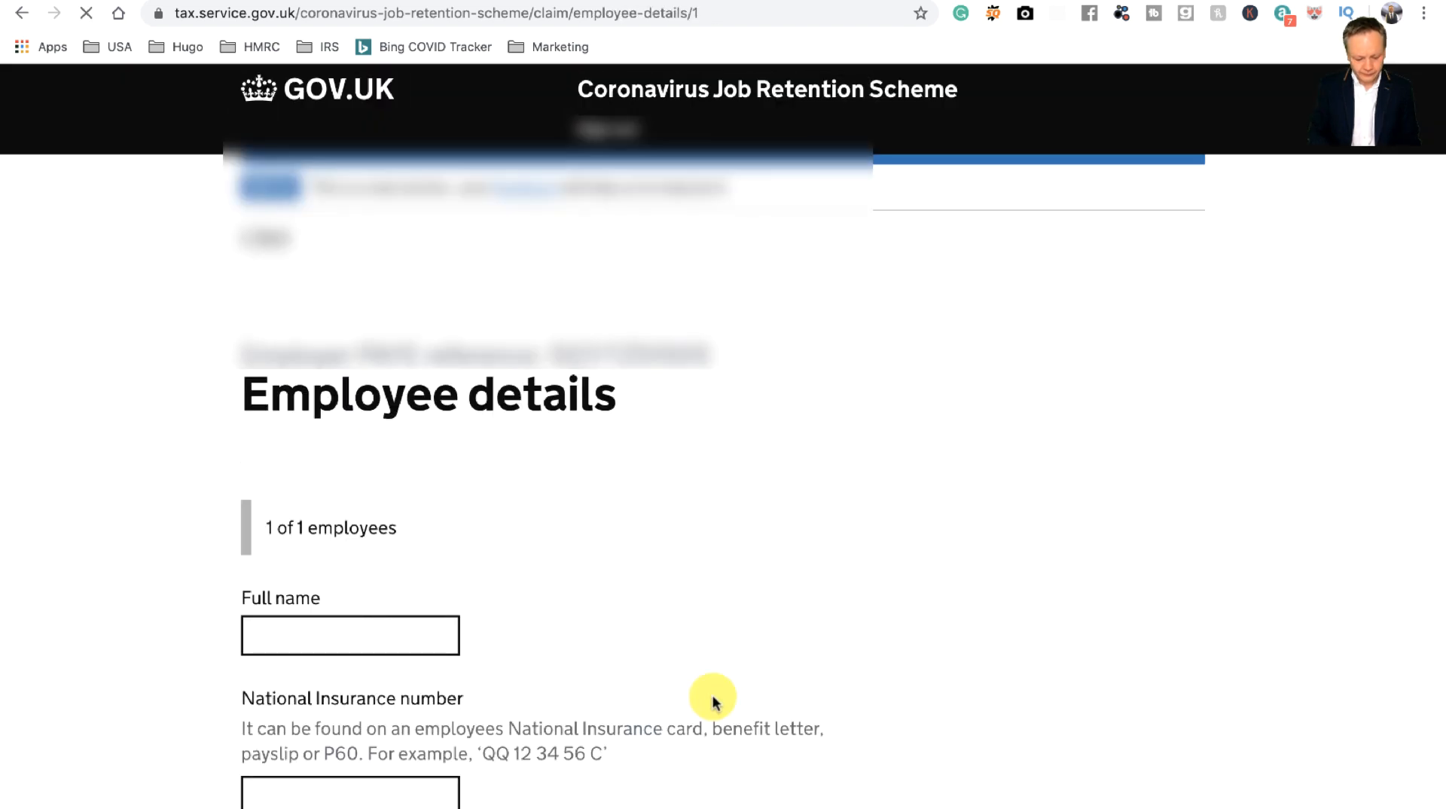
Step: Fill in the employee's full name, National Insurance number and payroll number, then submit
{"action": "scroll", "coordinate": [713, 702], "scroll_direction": "down", "scroll_amount": 3}
{"action": "left_click", "coordinate": [375, 432]}
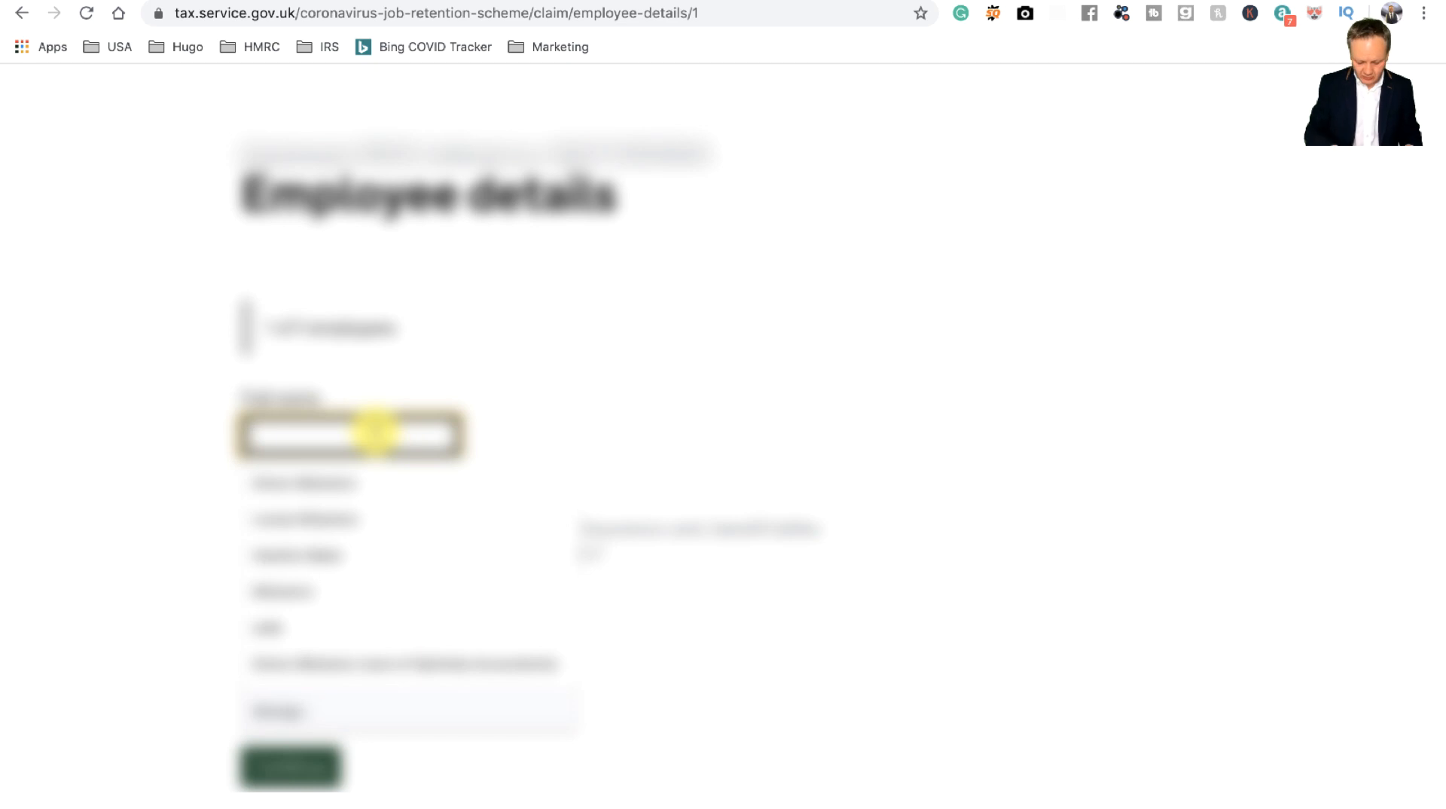
{"action": "left_click", "coordinate": [373, 473]}
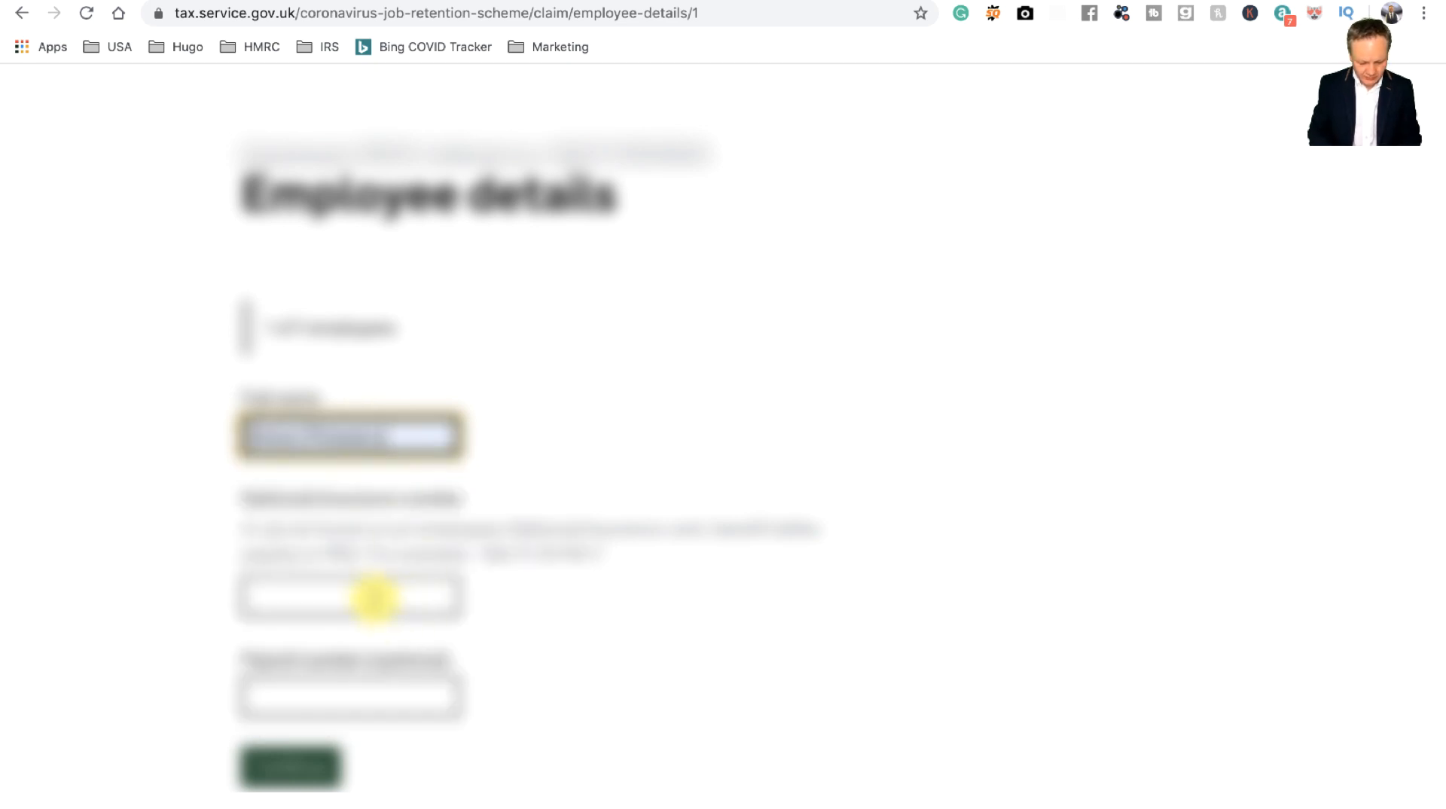
{"action": "left_click", "coordinate": [375, 599]}
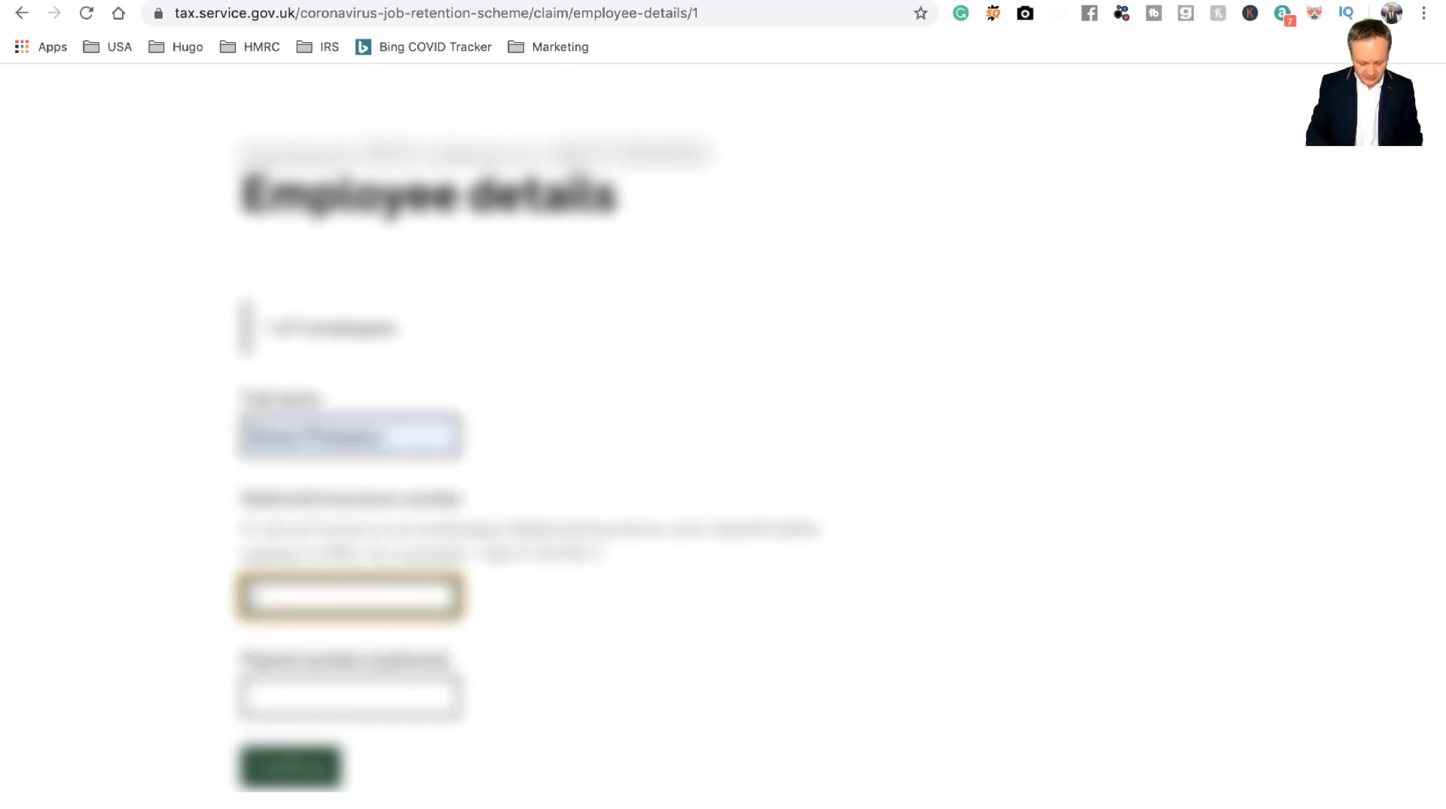
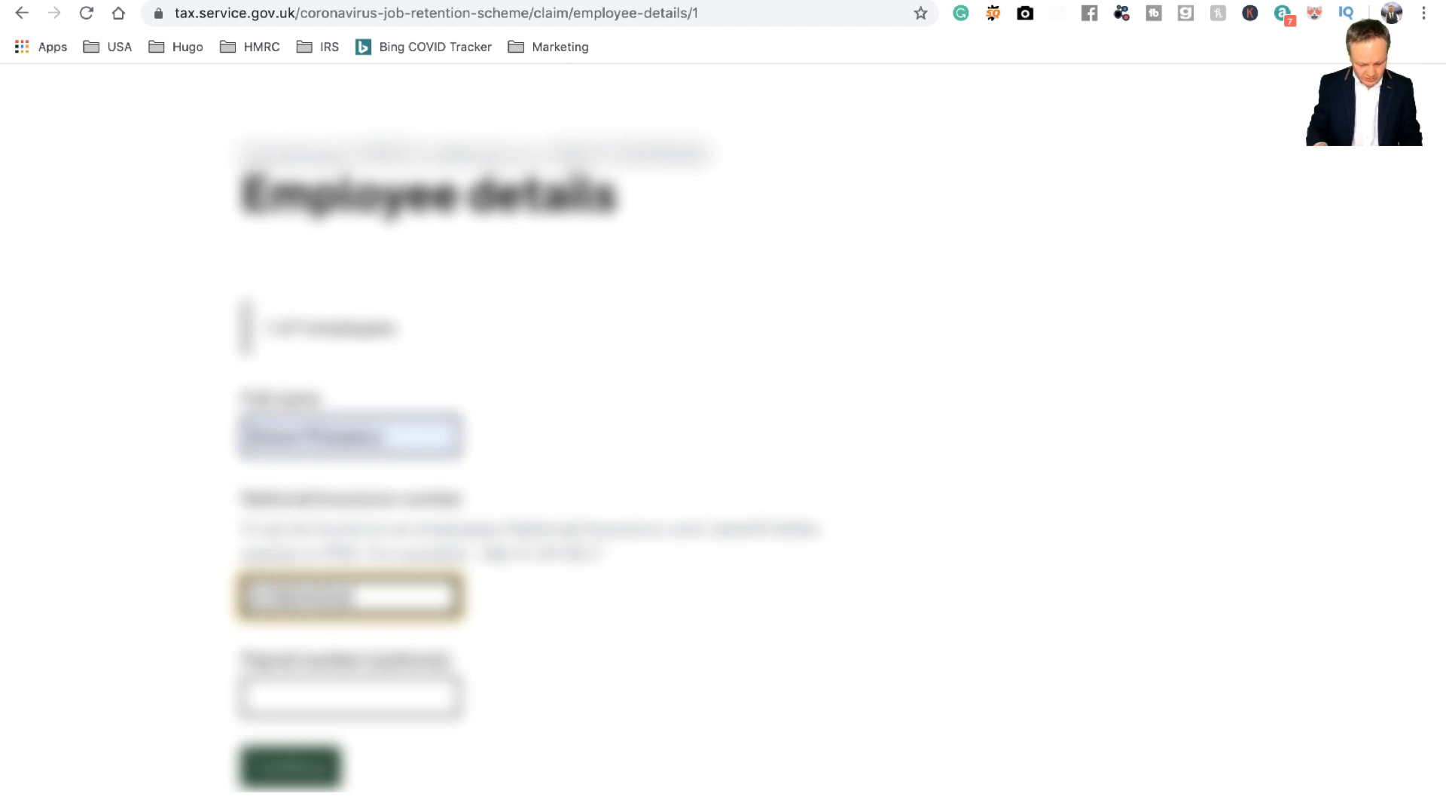
{"action": "key", "text": "Tab"}
{"action": "type", "text": "20"}
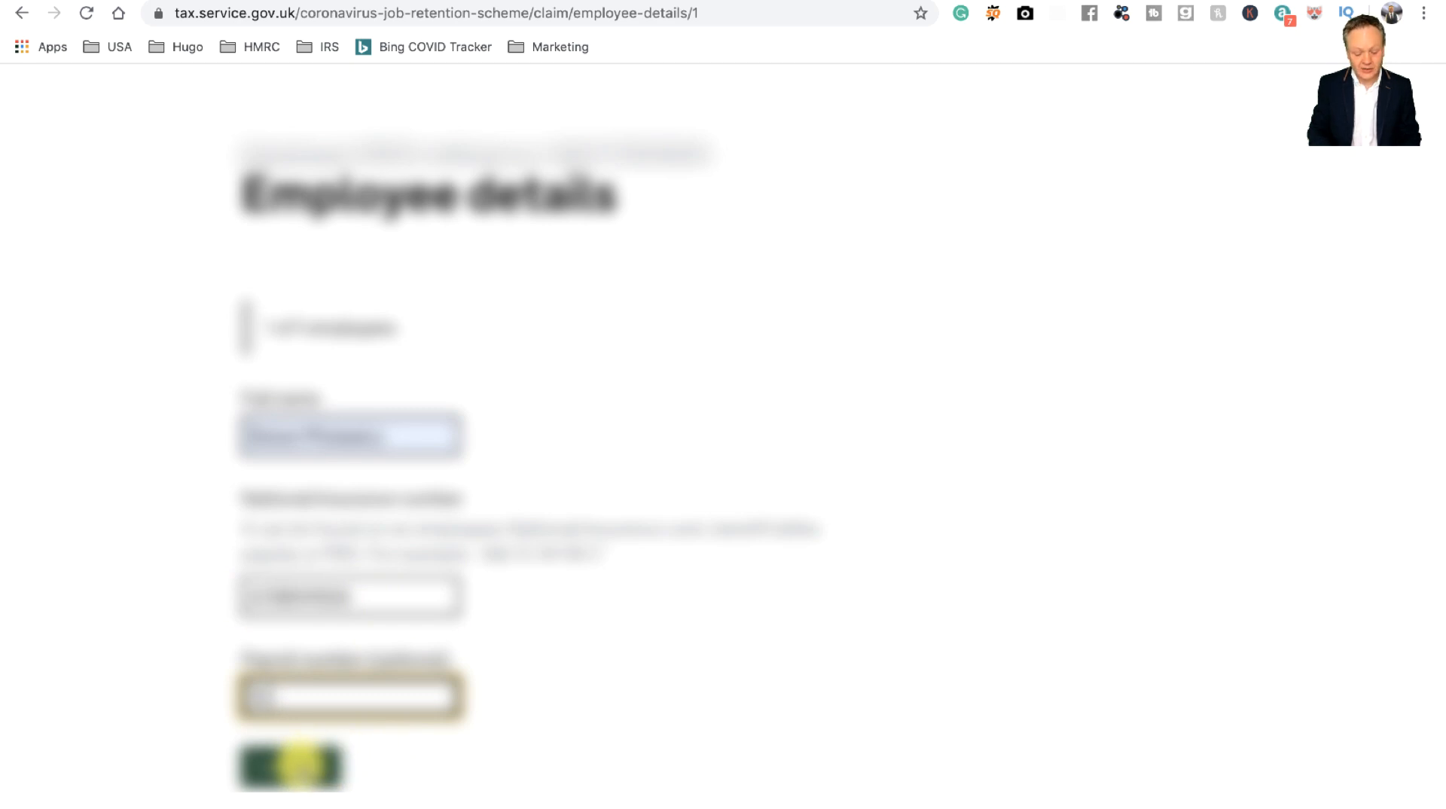
{"action": "left_click", "coordinate": [300, 764]}
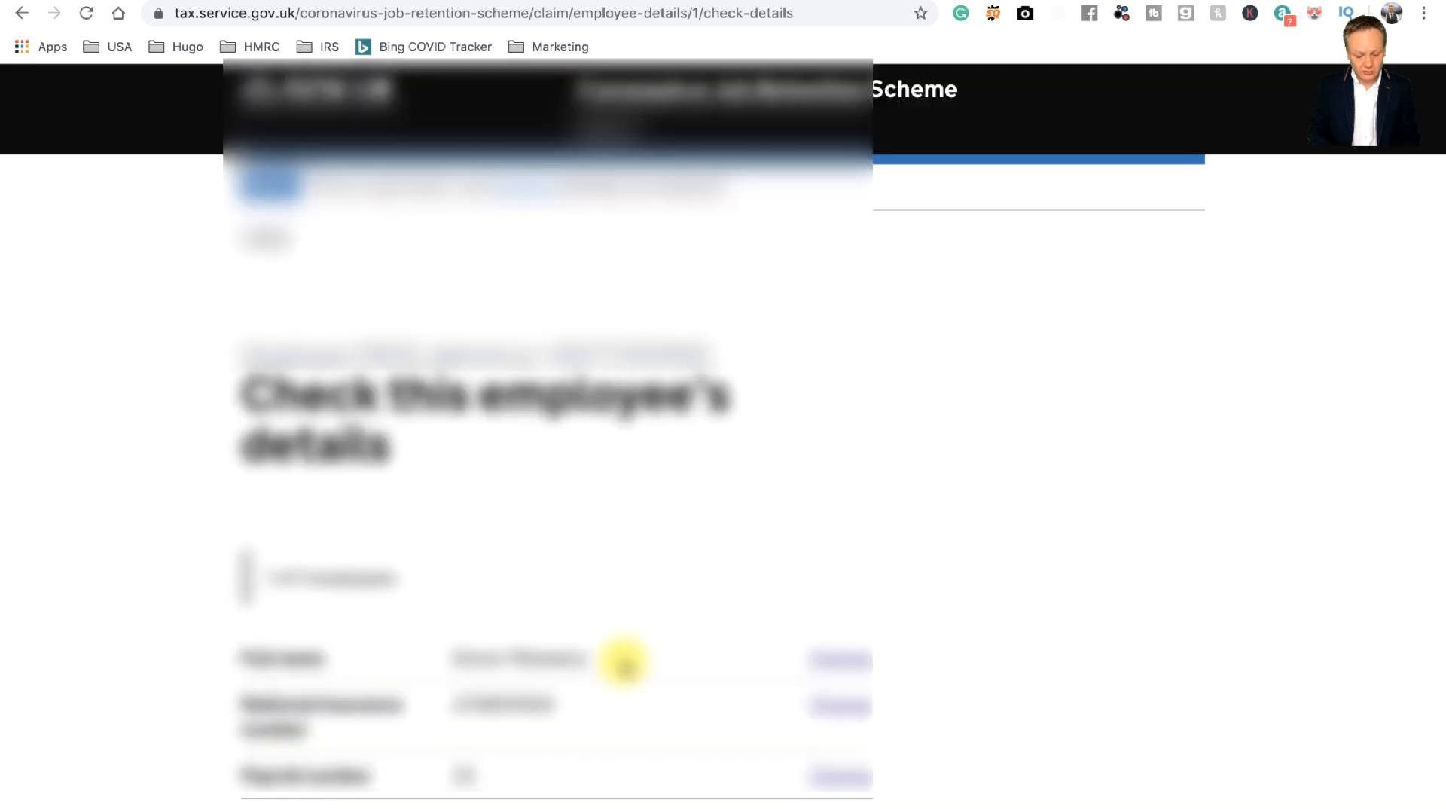
Step: Confirm the added employee's details as correct
{"action": "scroll", "coordinate": [623, 662], "scroll_direction": "down", "scroll_amount": 4}
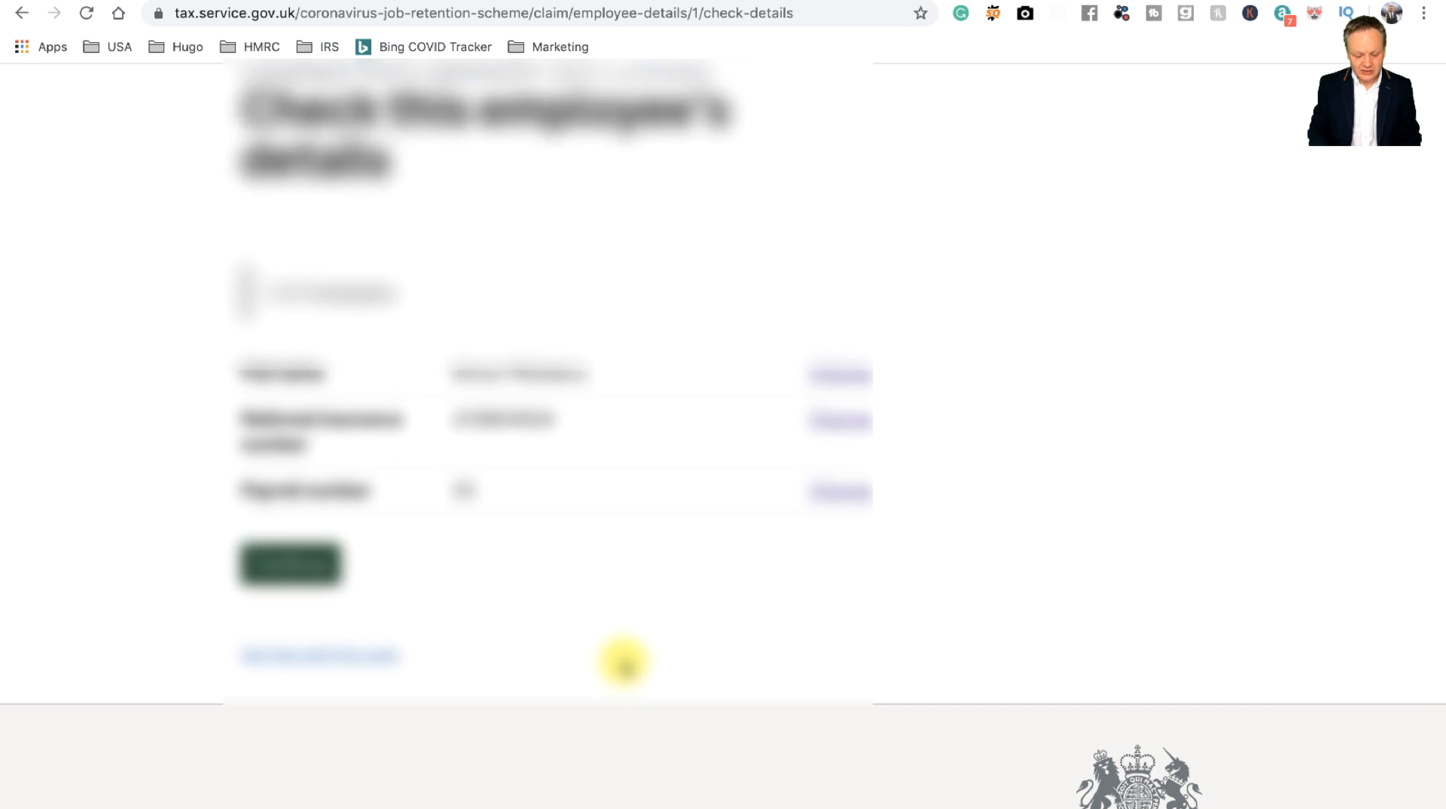
{"action": "scroll", "coordinate": [526, 656], "scroll_direction": "up", "scroll_amount": 1}
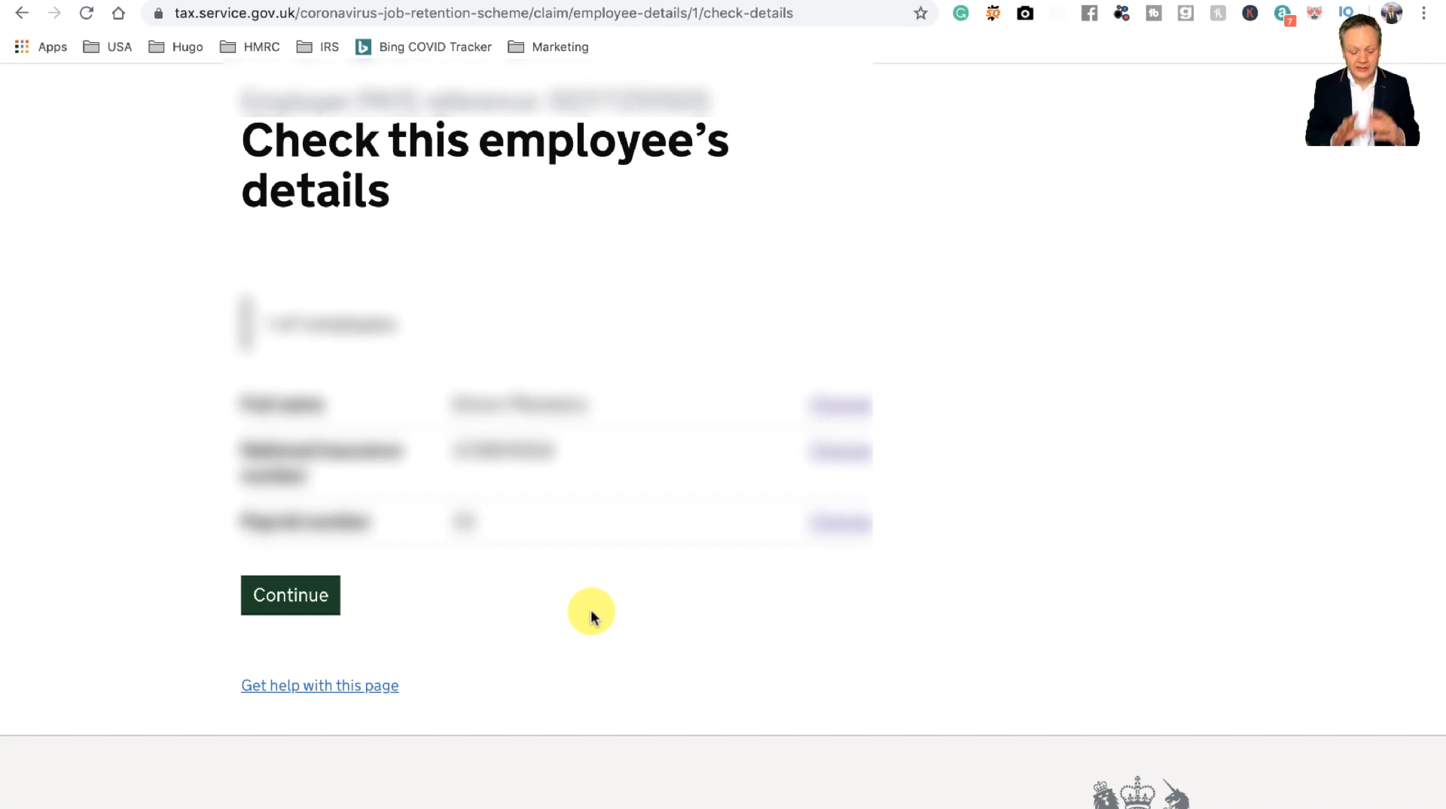
{"action": "left_click", "coordinate": [322, 594]}
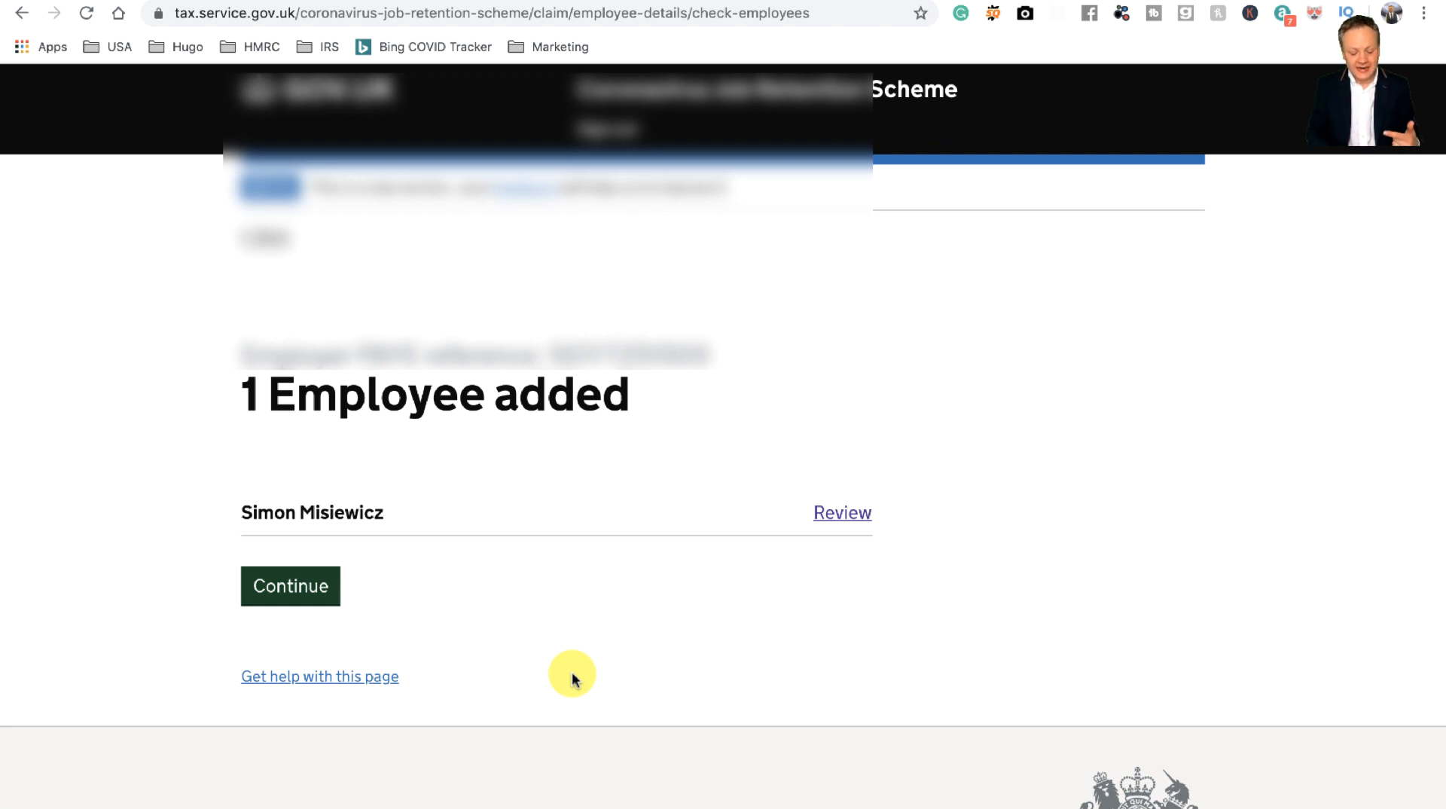
Step: With 1 employee added, choose a business bank account for the claim payment
{"action": "left_click", "coordinate": [290, 586]}
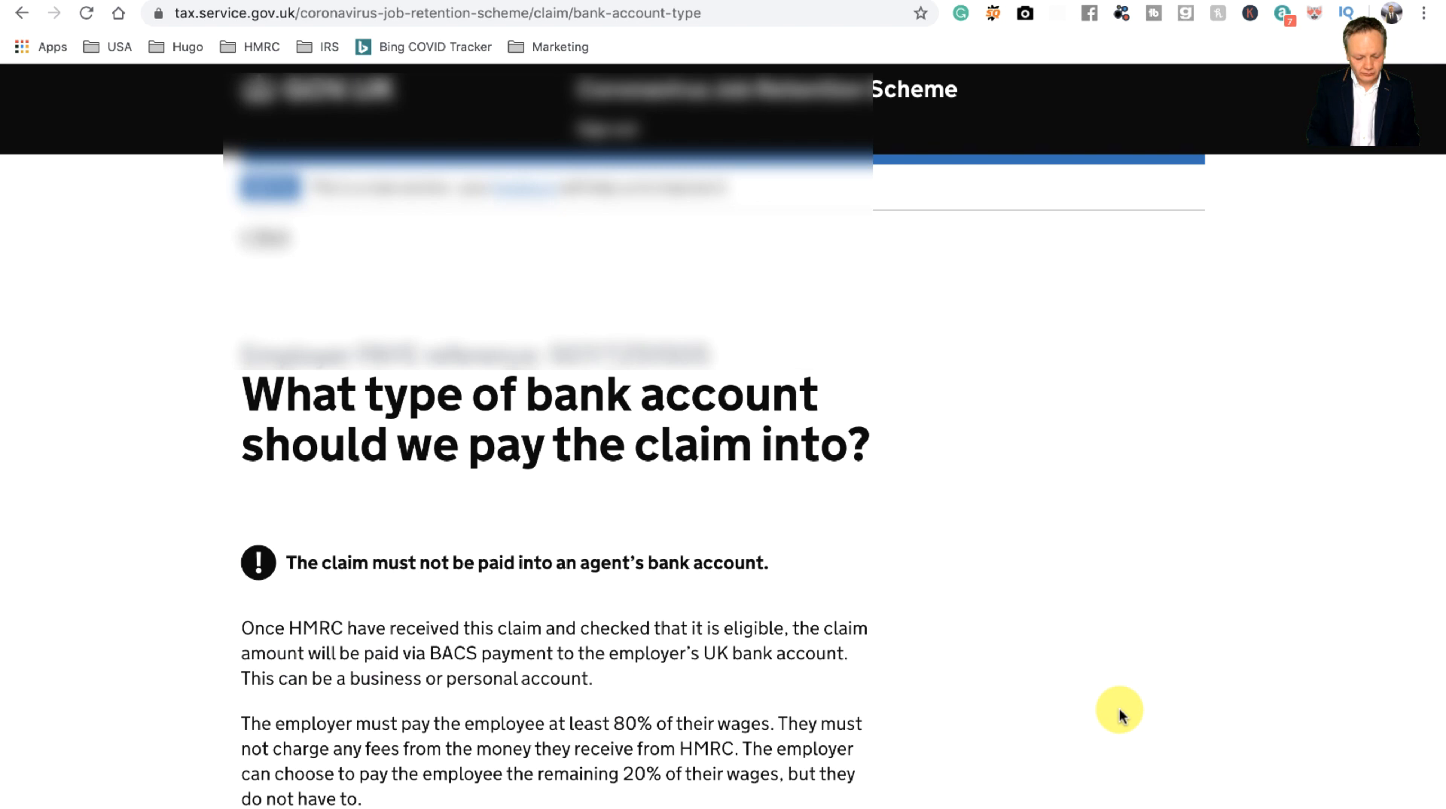
{"action": "scroll", "coordinate": [1116, 709], "scroll_direction": "down", "scroll_amount": 3}
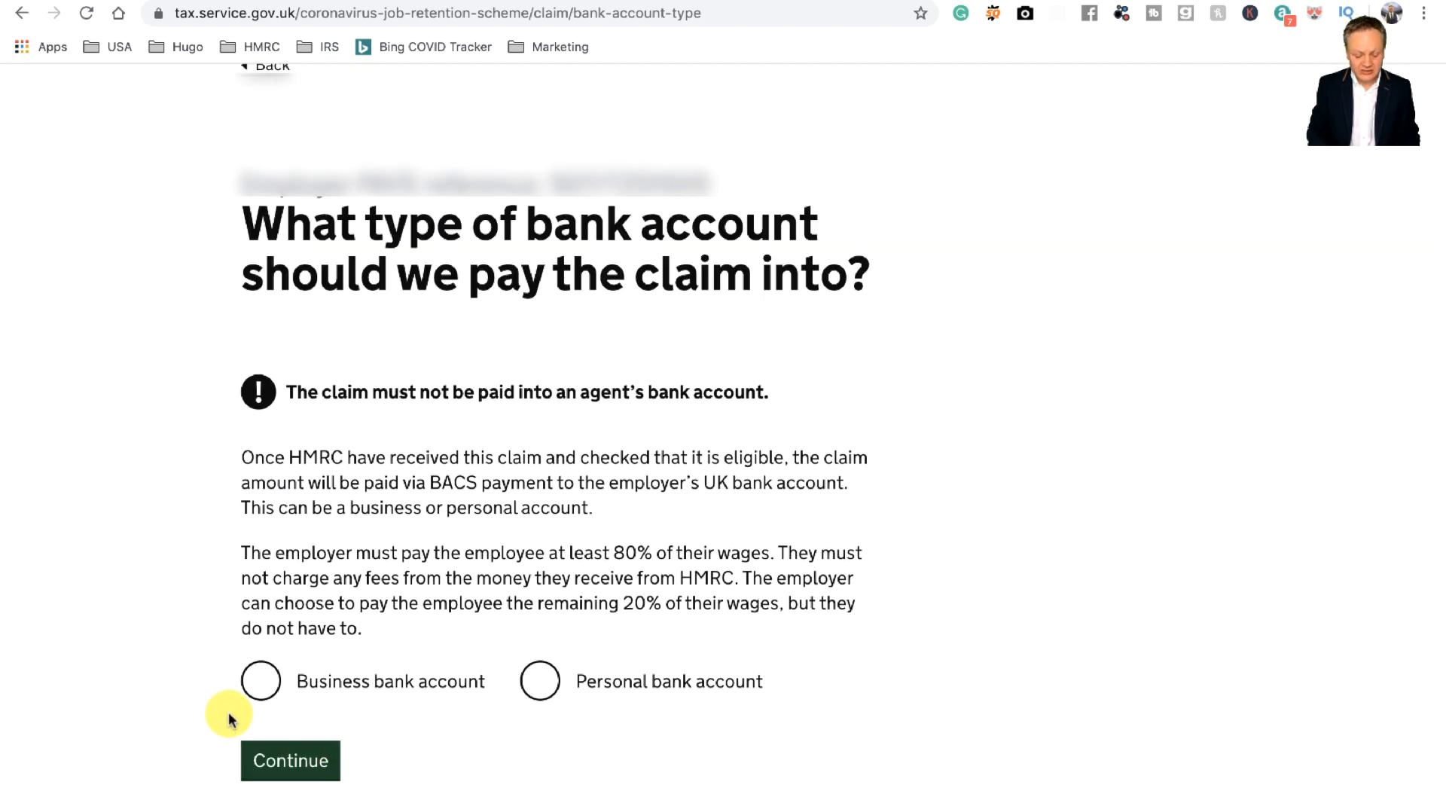
{"action": "left_click", "coordinate": [265, 687]}
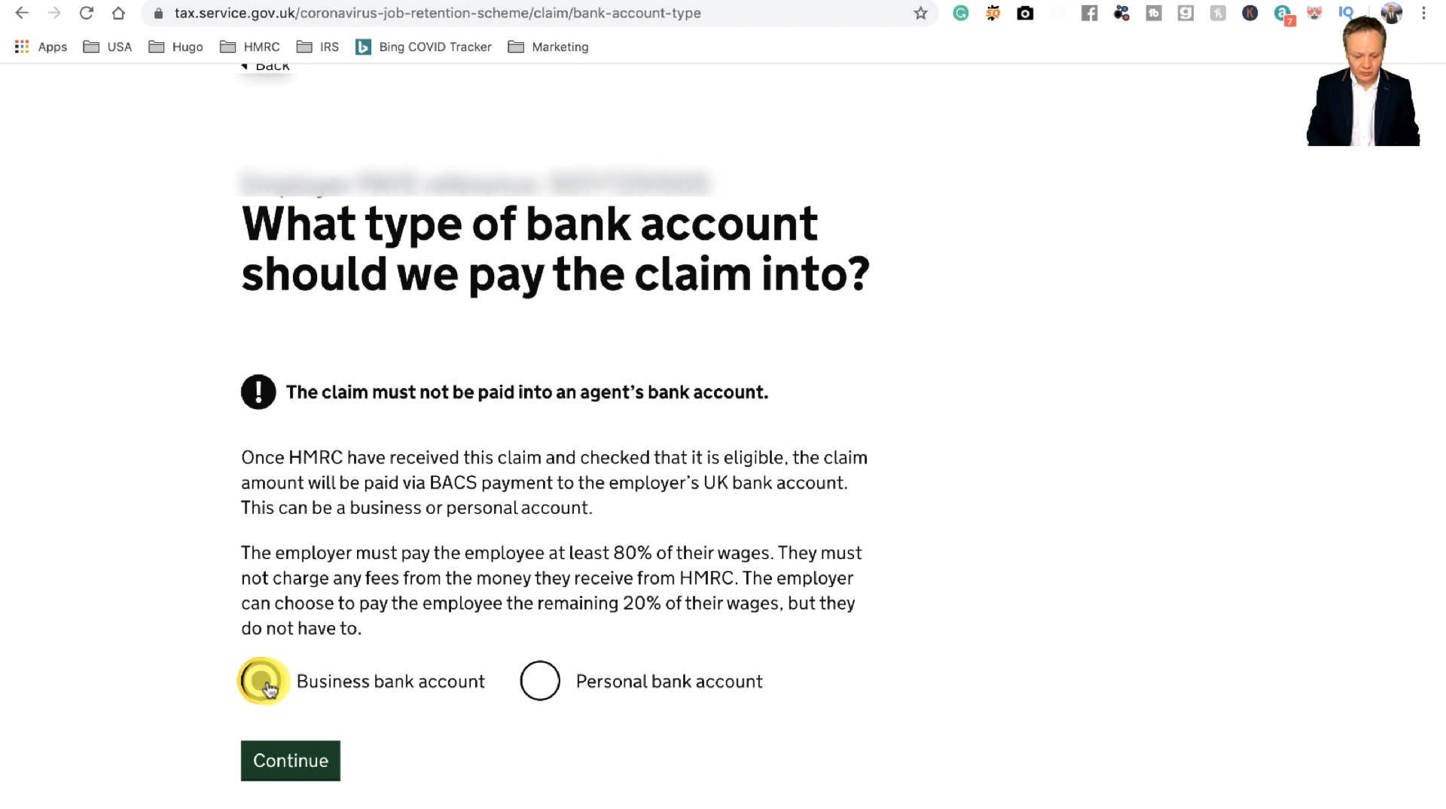
{"action": "left_click", "coordinate": [301, 763]}
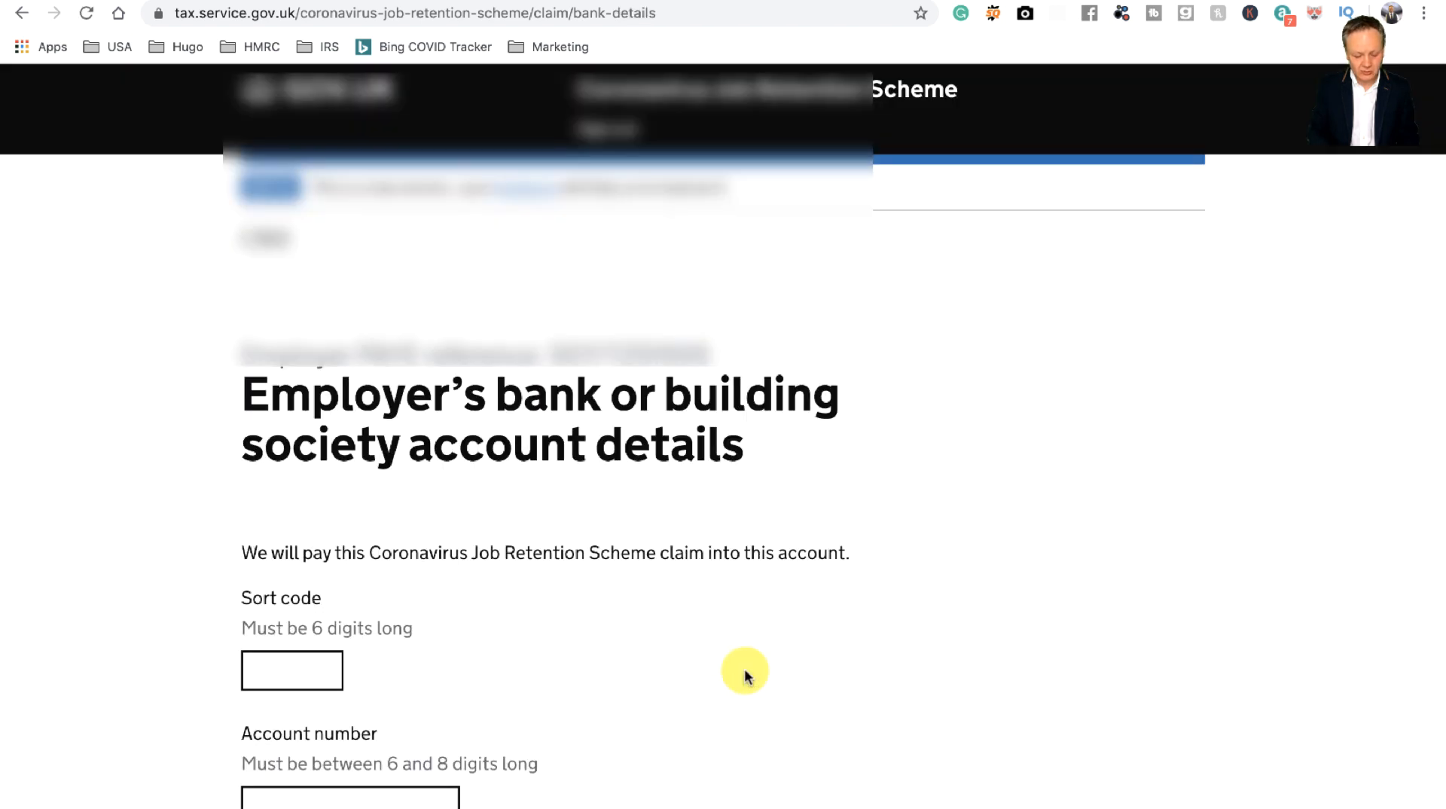
Step: Start the employer's bank account details form at the Sort code field
{"action": "scroll", "coordinate": [748, 676], "scroll_direction": "down", "scroll_amount": 3}
{"action": "scroll", "coordinate": [746, 661], "scroll_direction": "down", "scroll_amount": 1}
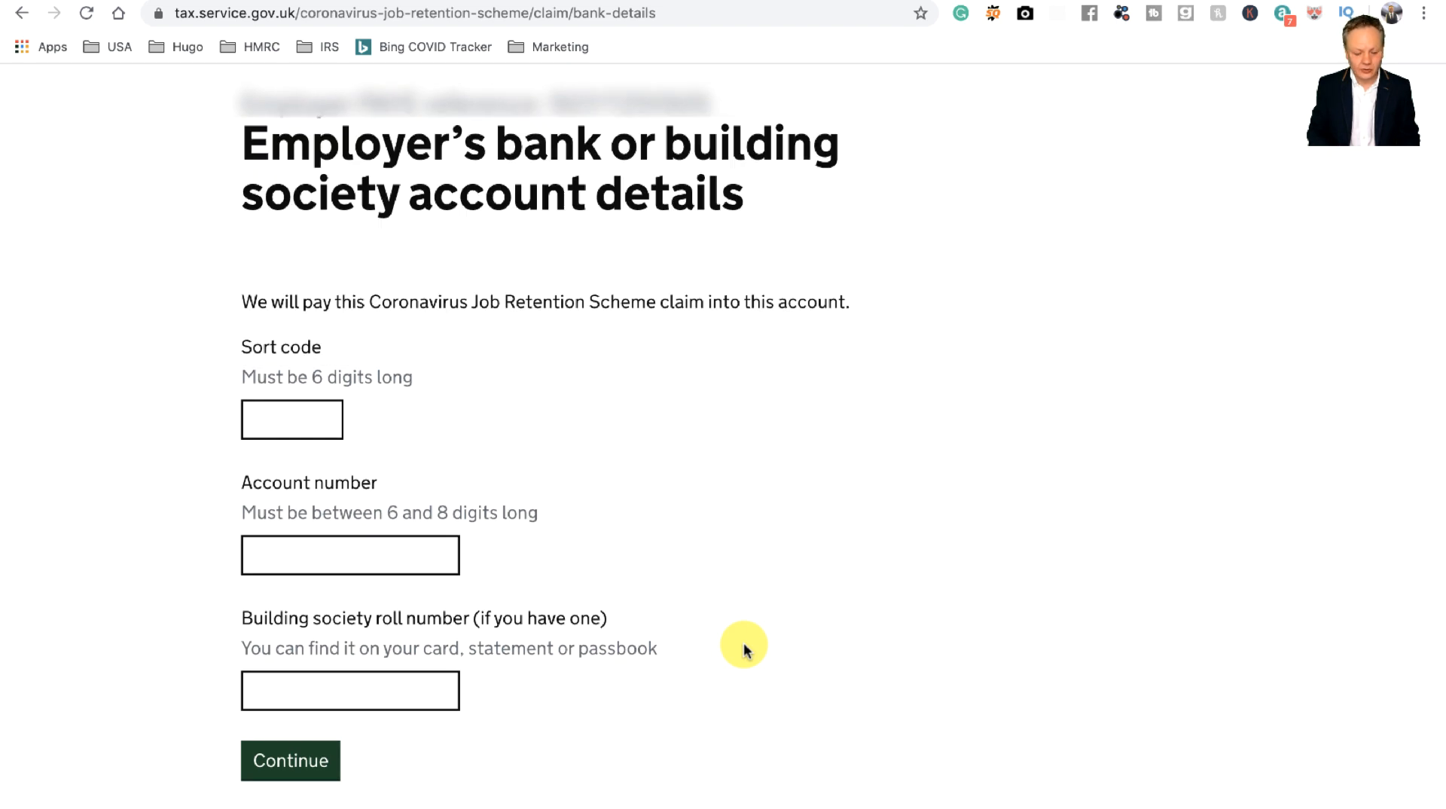
{"action": "left_click", "coordinate": [270, 412]}
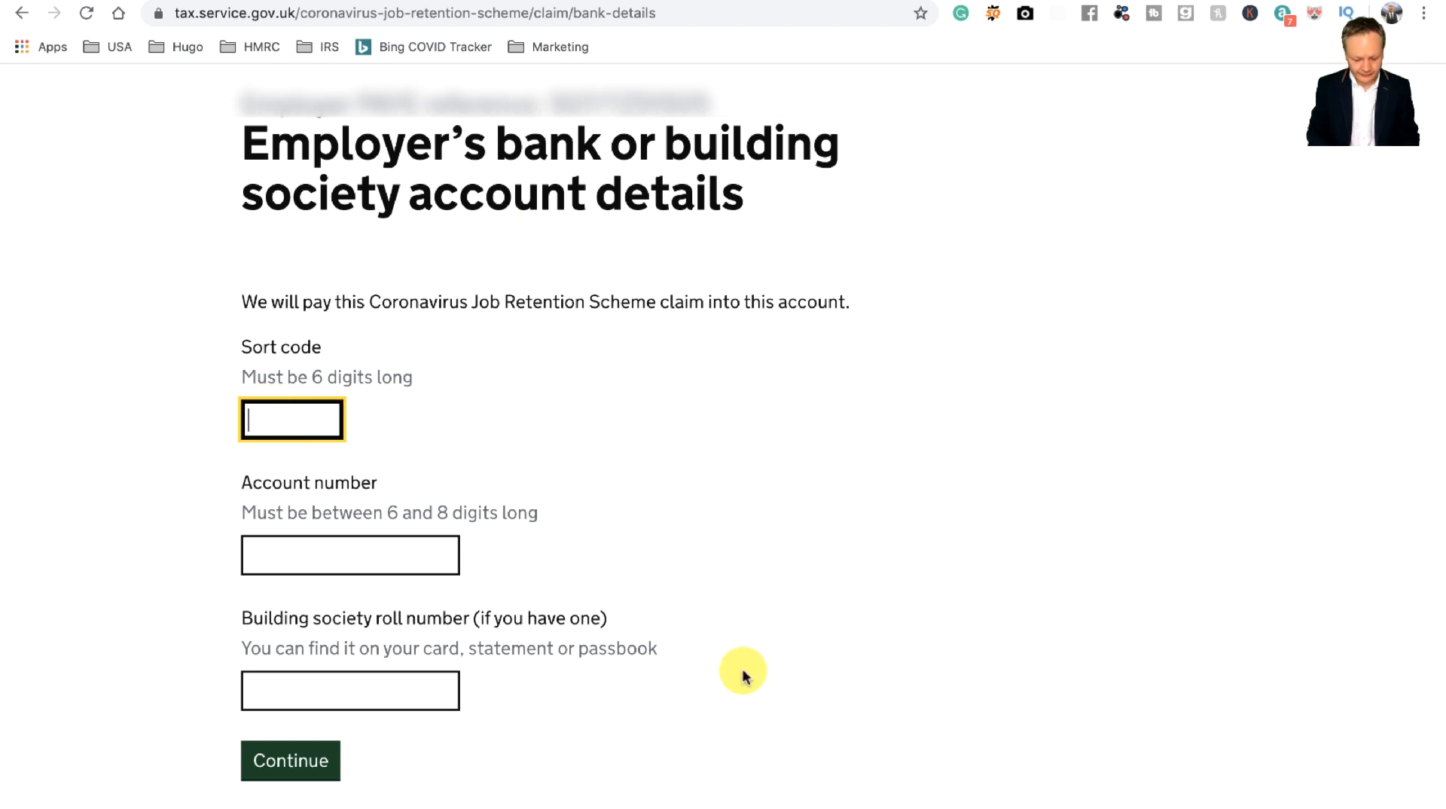
{"action": "scroll", "coordinate": [590, 623], "scroll_direction": "down", "scroll_amount": 5}
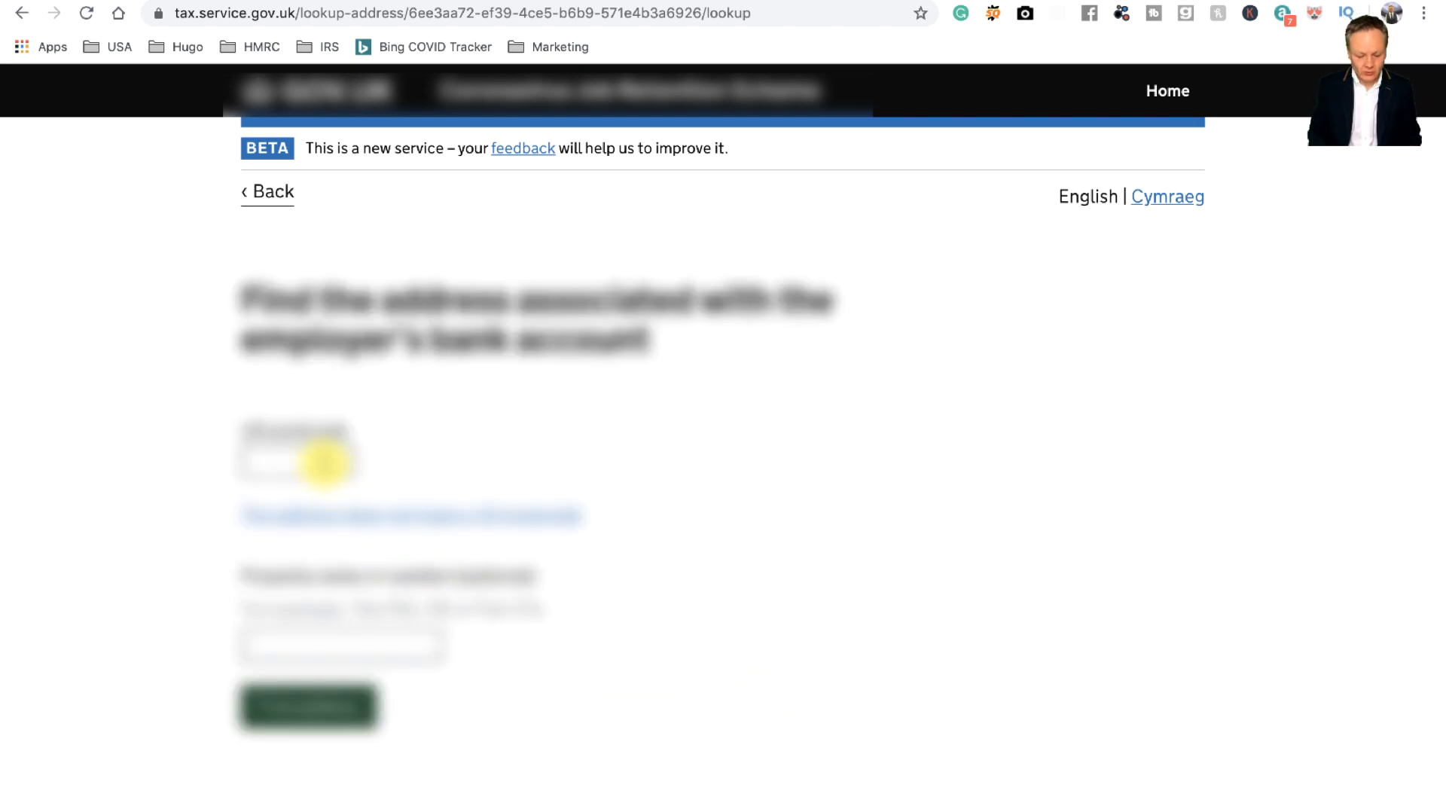
Step: Search for the bank account's address using its postcode and property number
{"action": "left_click", "coordinate": [322, 461]}
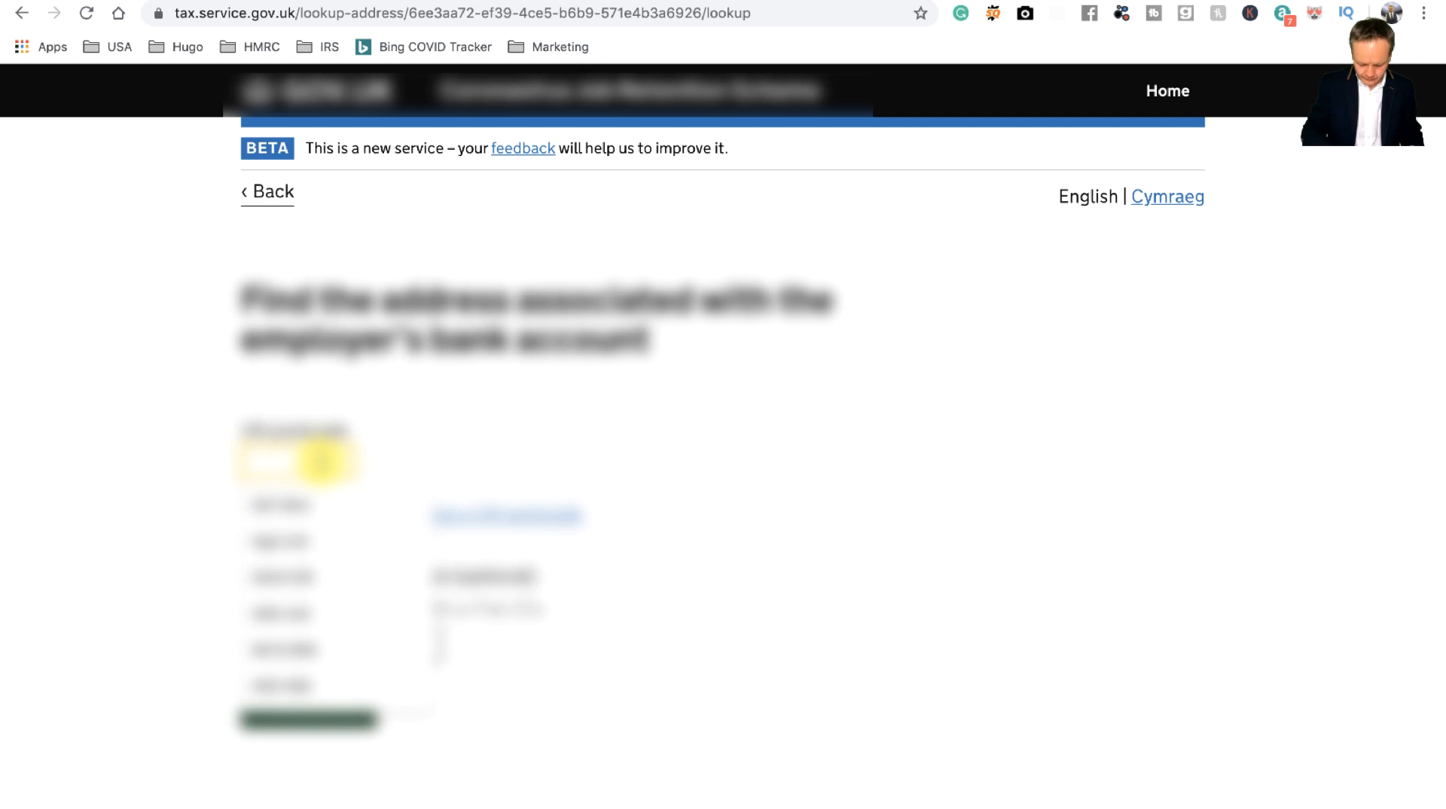
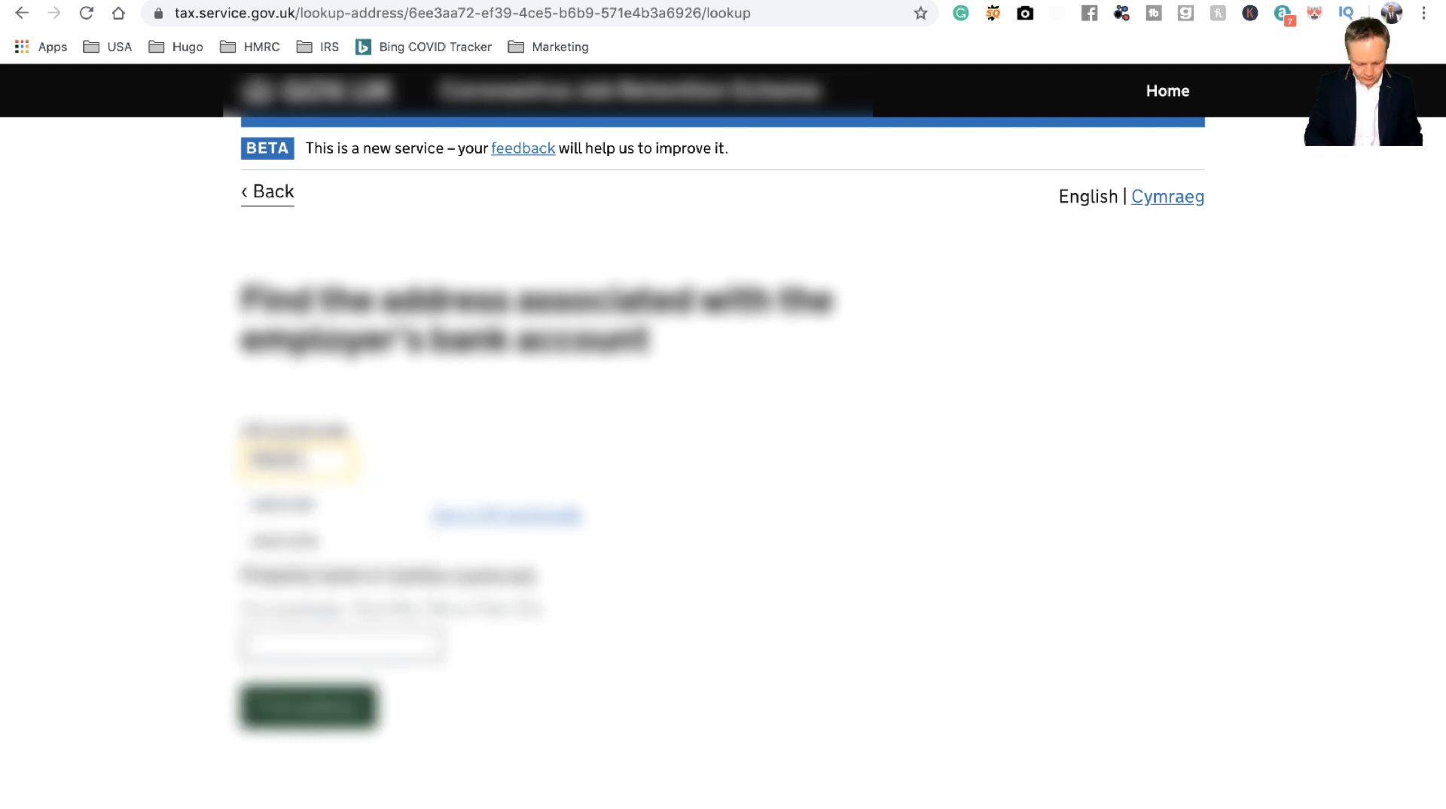
{"action": "key", "text": "Tab"}
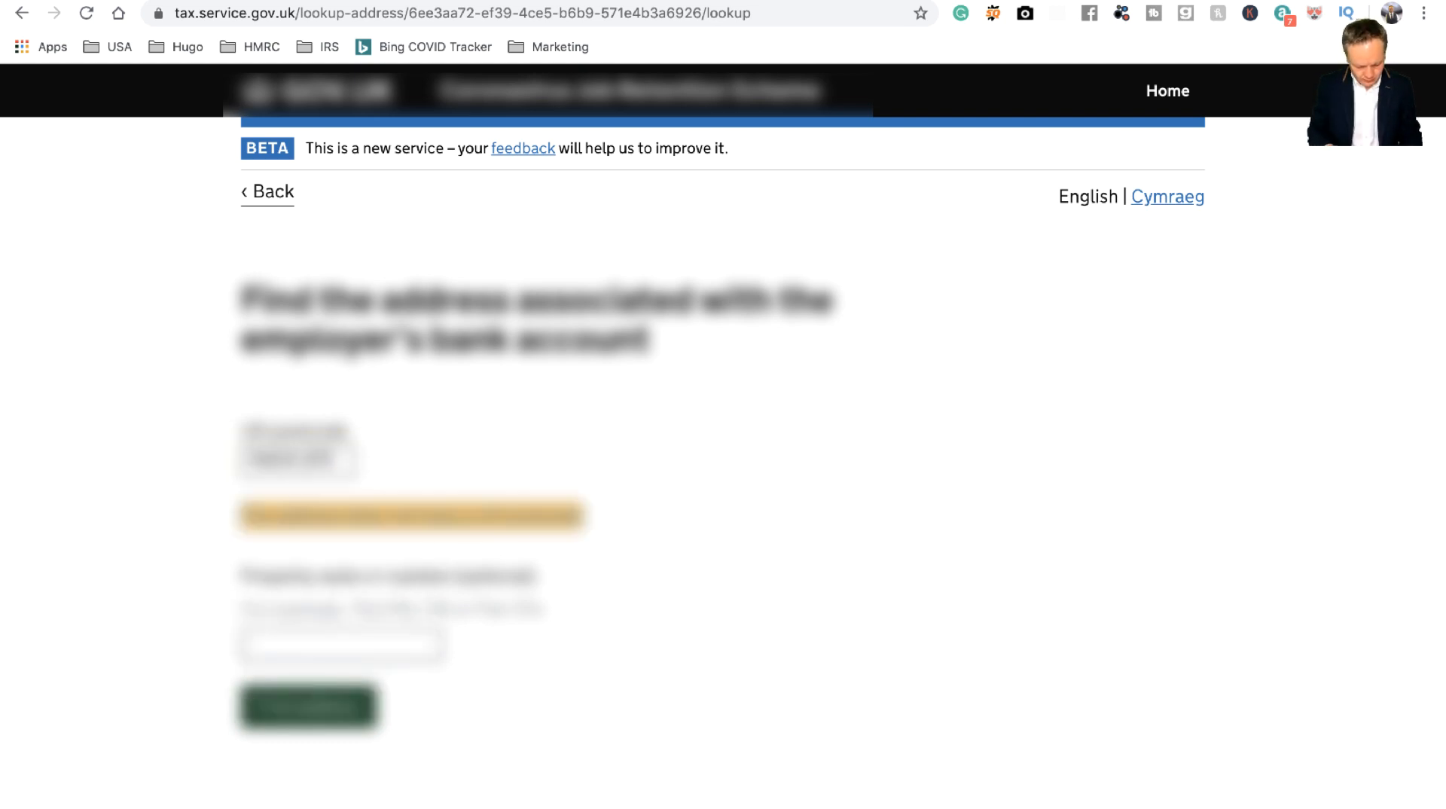
{"action": "left_click", "coordinate": [354, 640]}
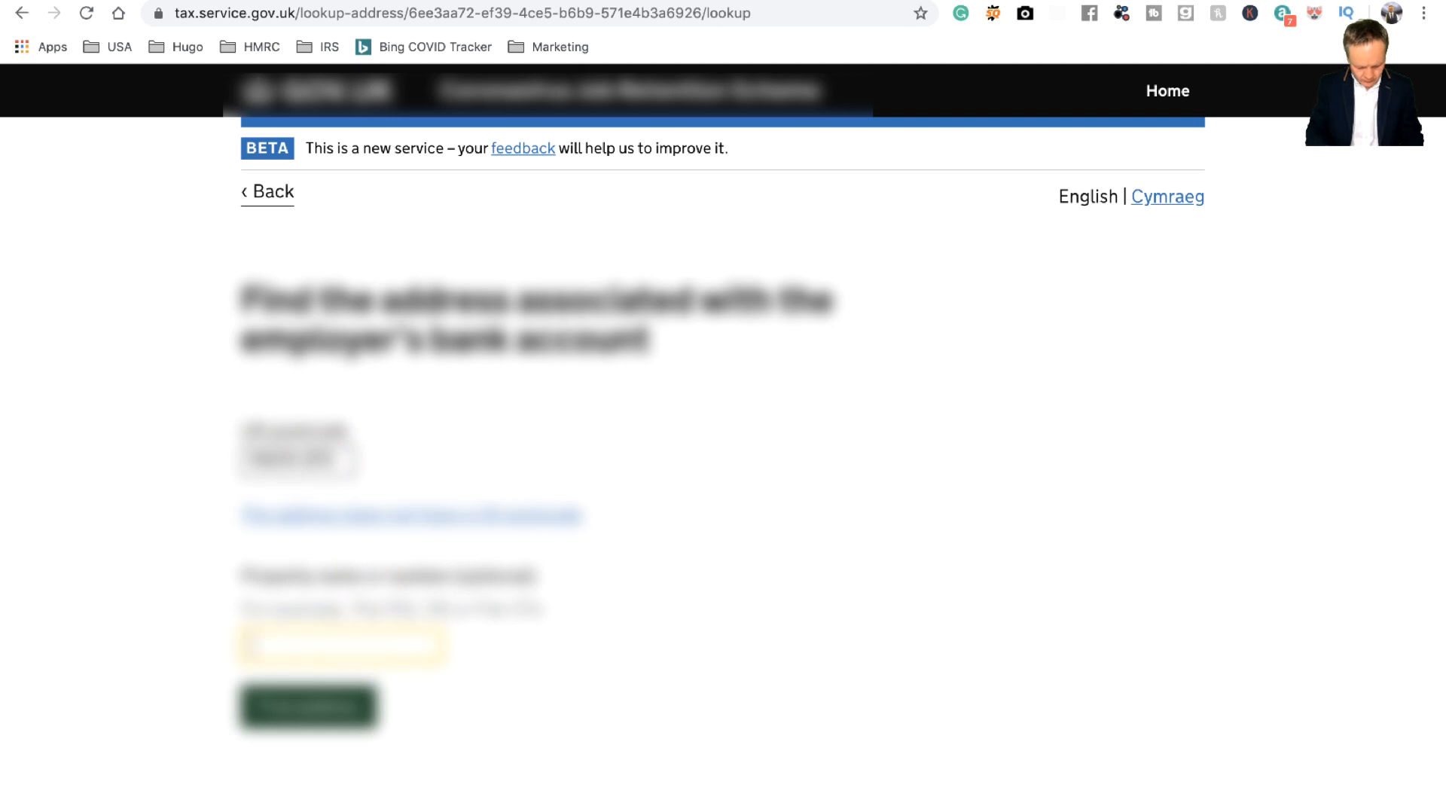
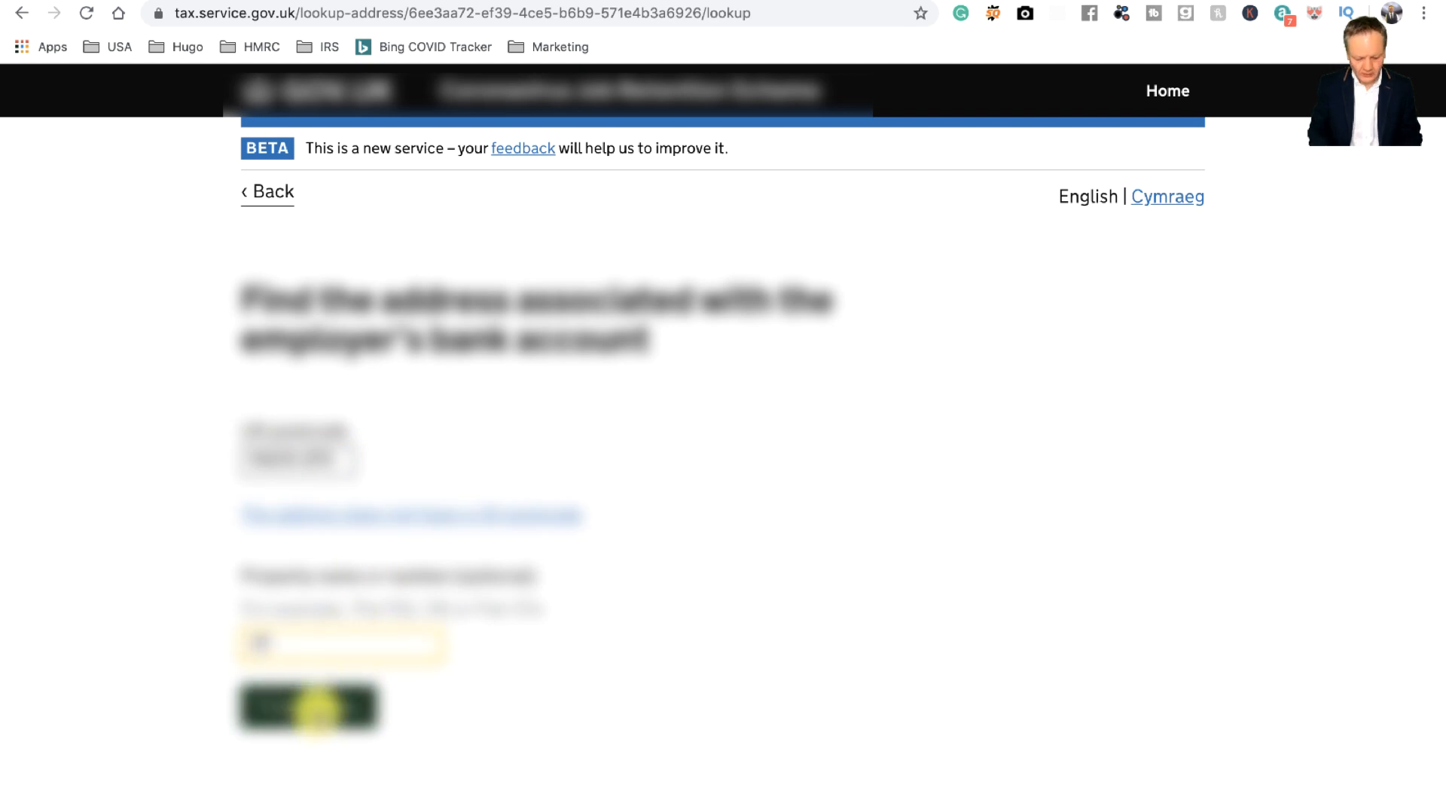
{"action": "left_click", "coordinate": [320, 707]}
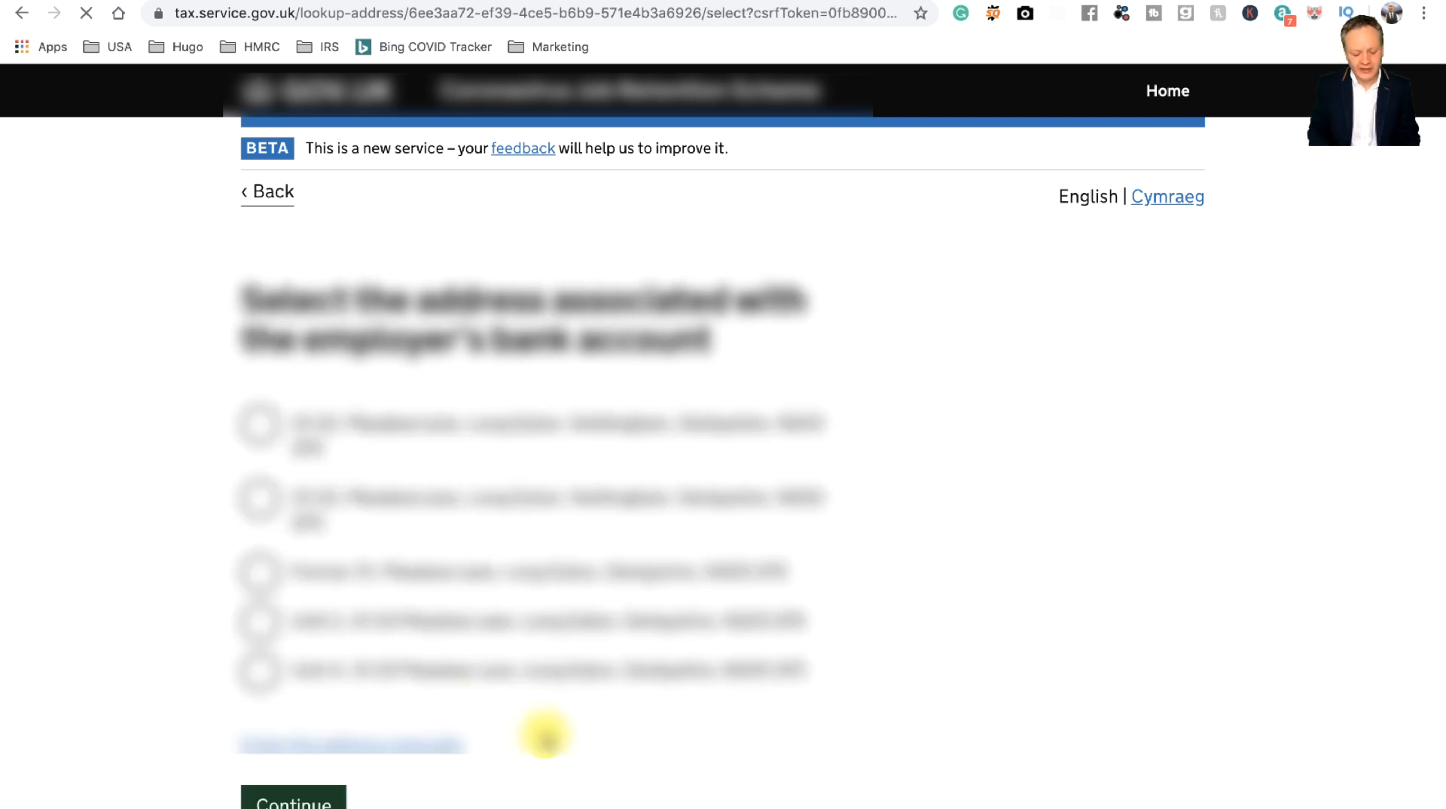
Step: Select the first address in the results and confirm it for the bank account
{"action": "left_click", "coordinate": [256, 423]}
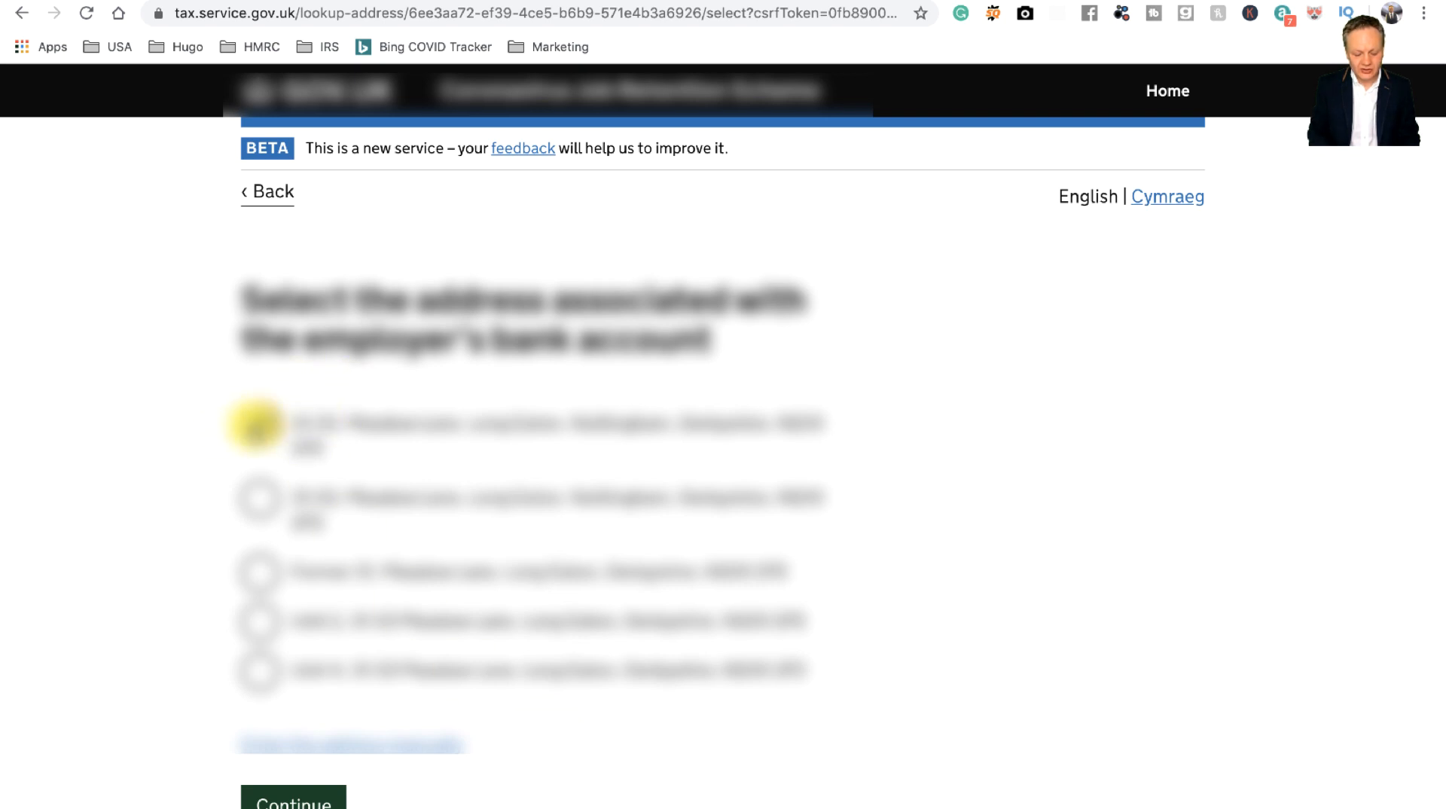
{"action": "scroll", "coordinate": [535, 525], "scroll_direction": "down", "scroll_amount": 2}
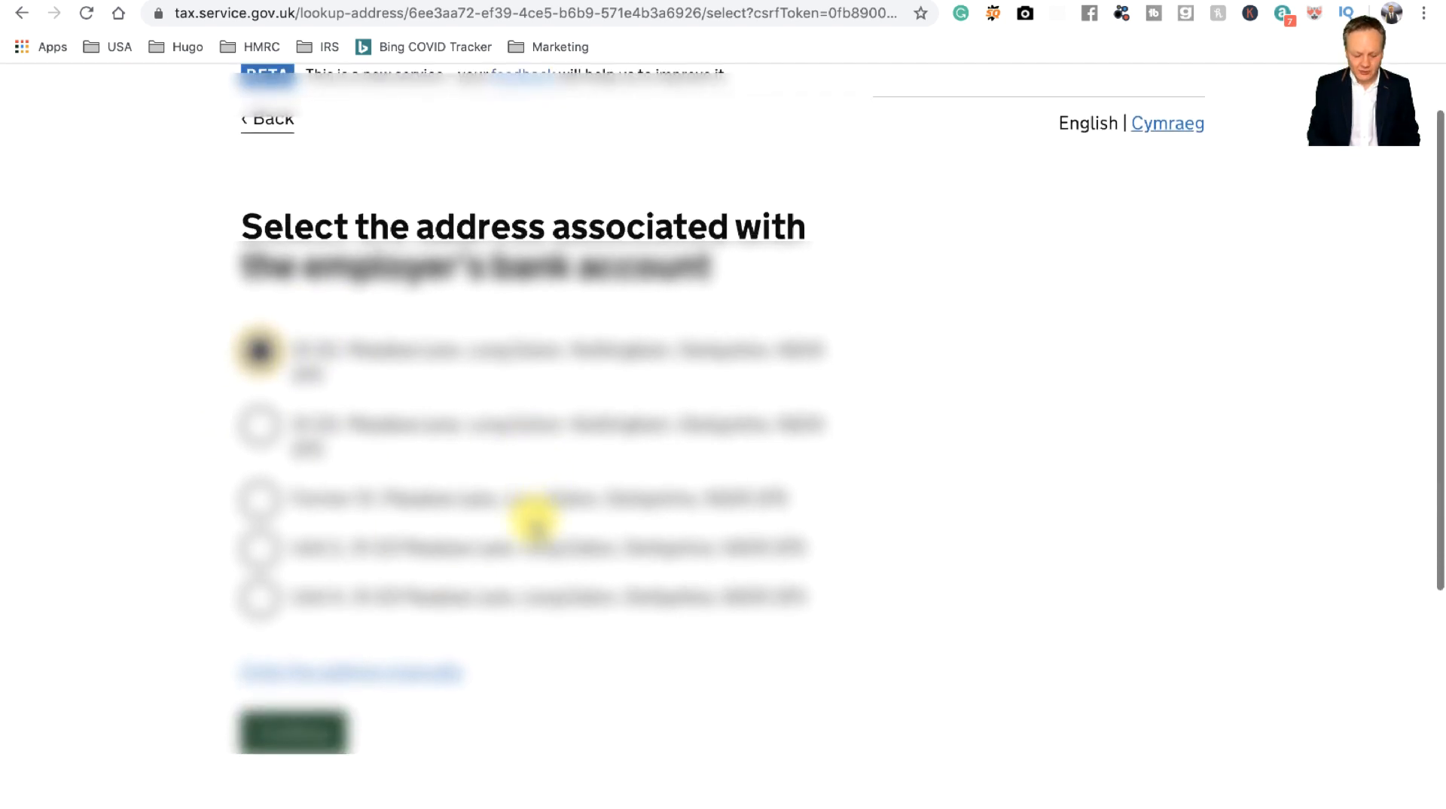
{"action": "scroll", "coordinate": [535, 519], "scroll_direction": "up", "scroll_amount": 2}
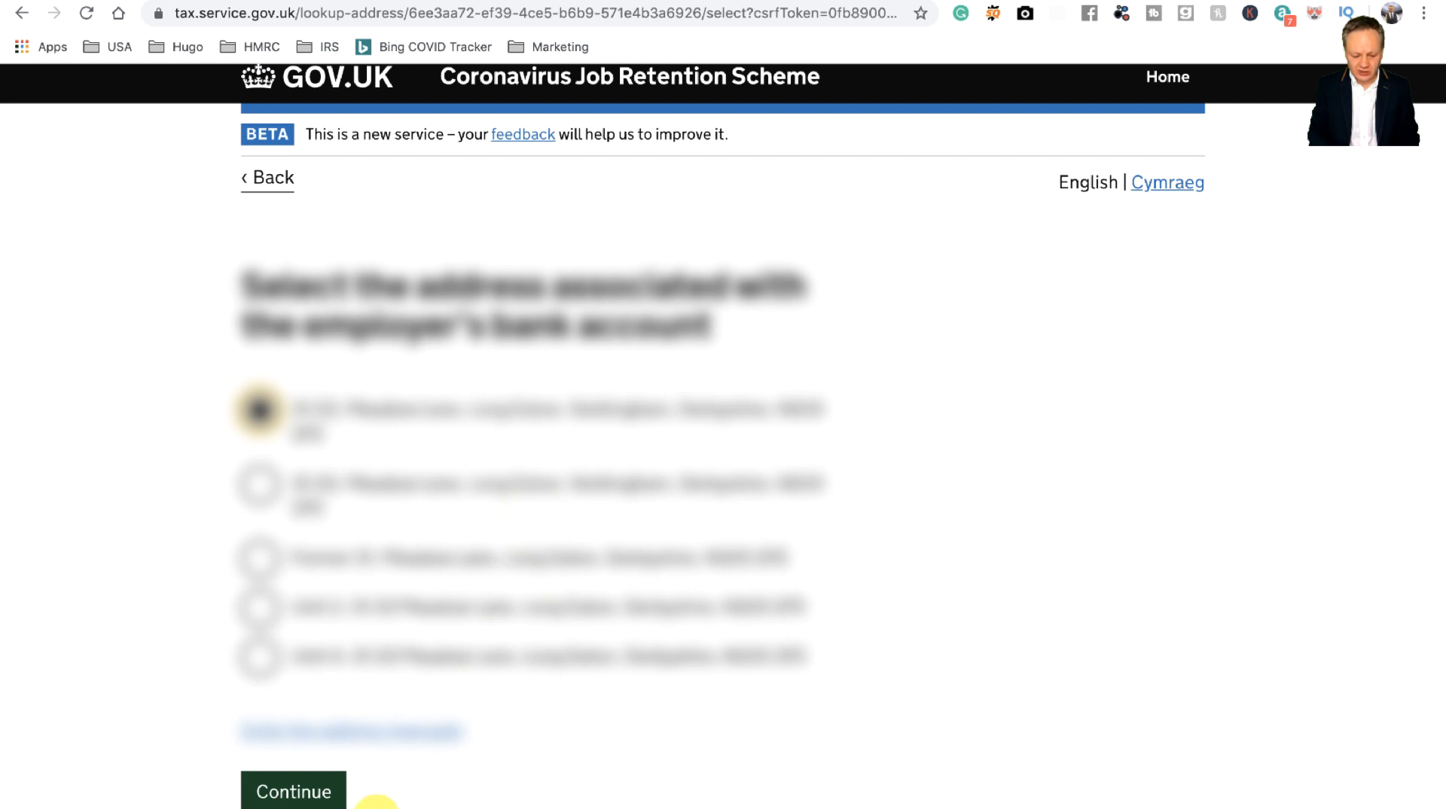
{"action": "left_click", "coordinate": [331, 793]}
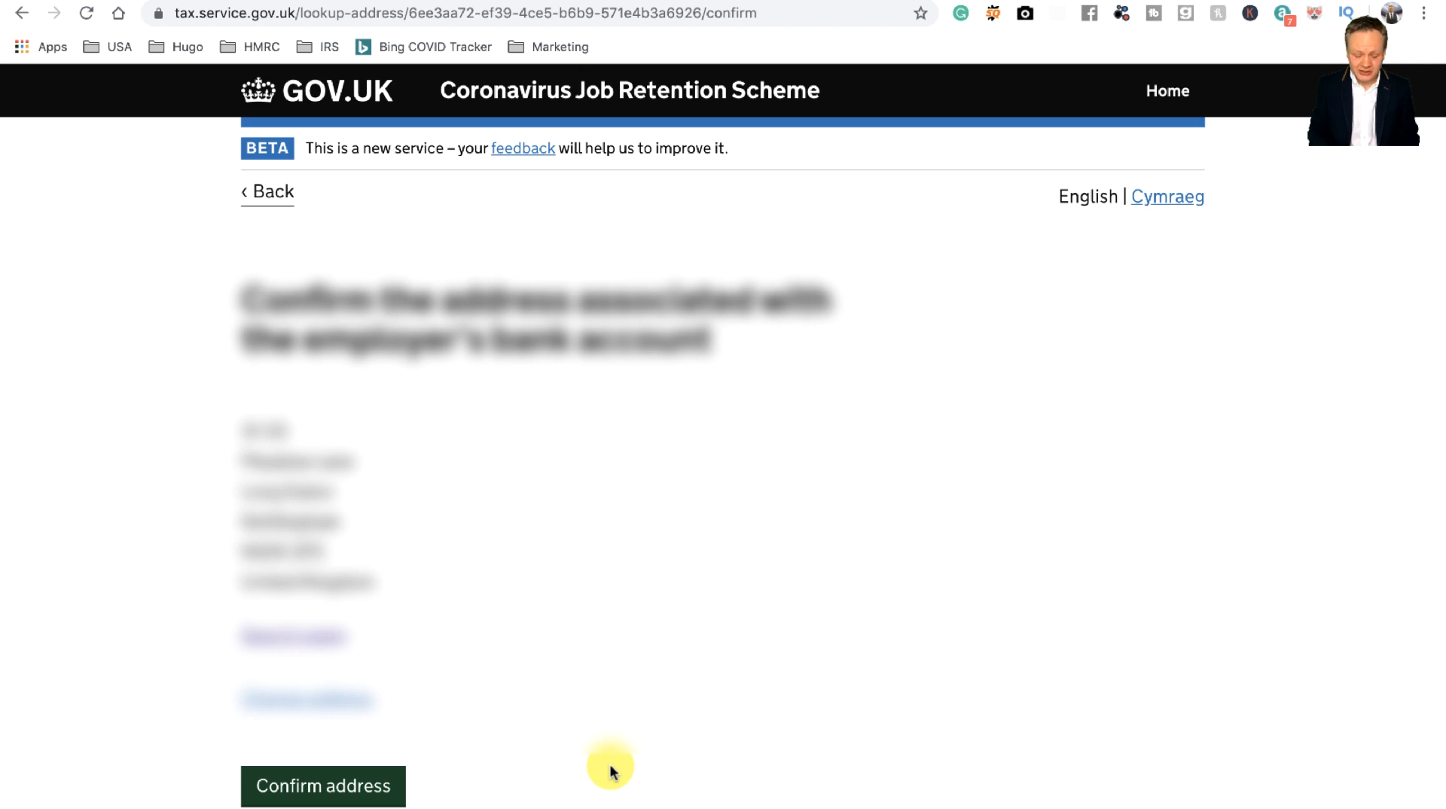
{"action": "left_click", "coordinate": [341, 784]}
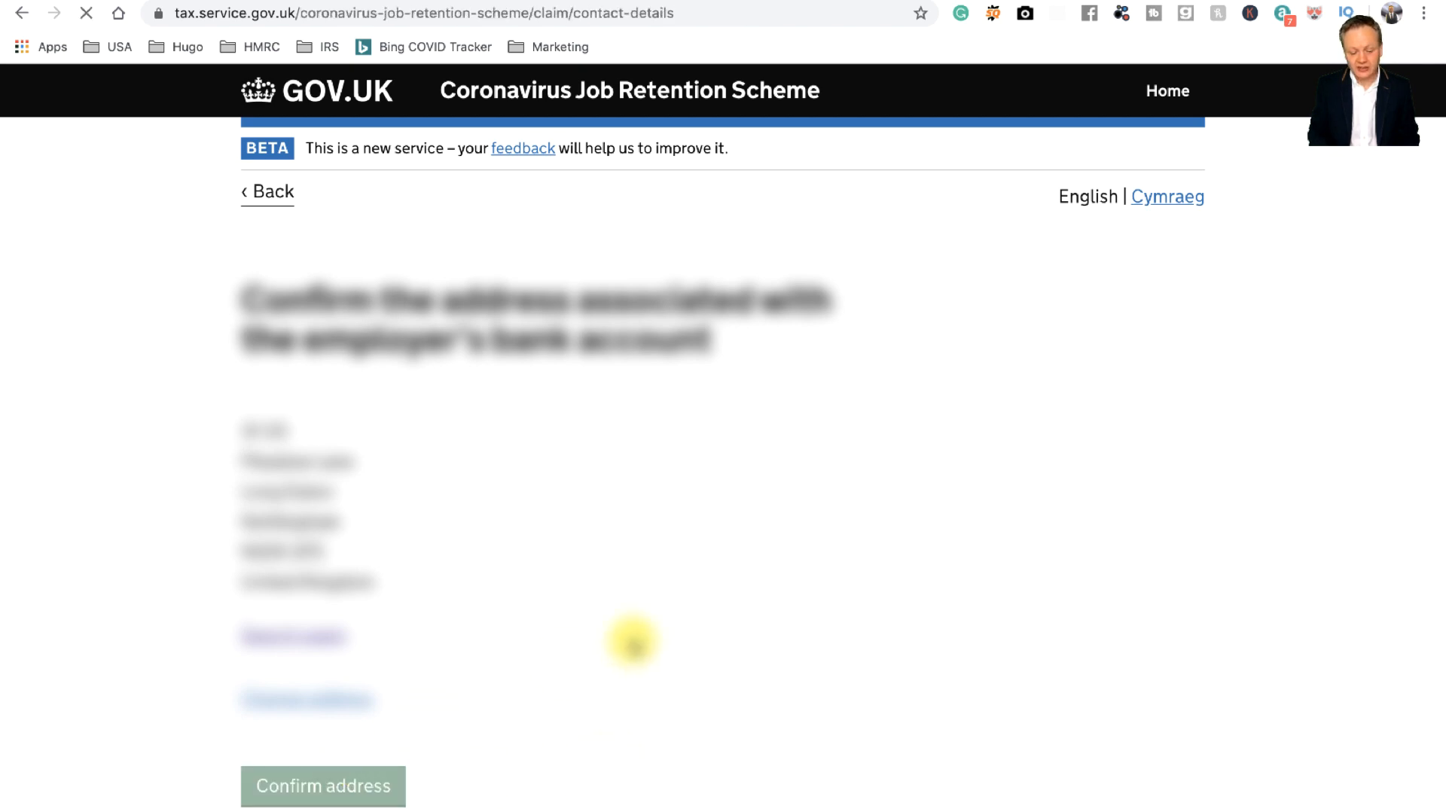
Step: Fill in the contact's full name from the saved suggestion and their telephone number, then submit
{"action": "scroll", "coordinate": [632, 641], "scroll_direction": "down", "scroll_amount": 1}
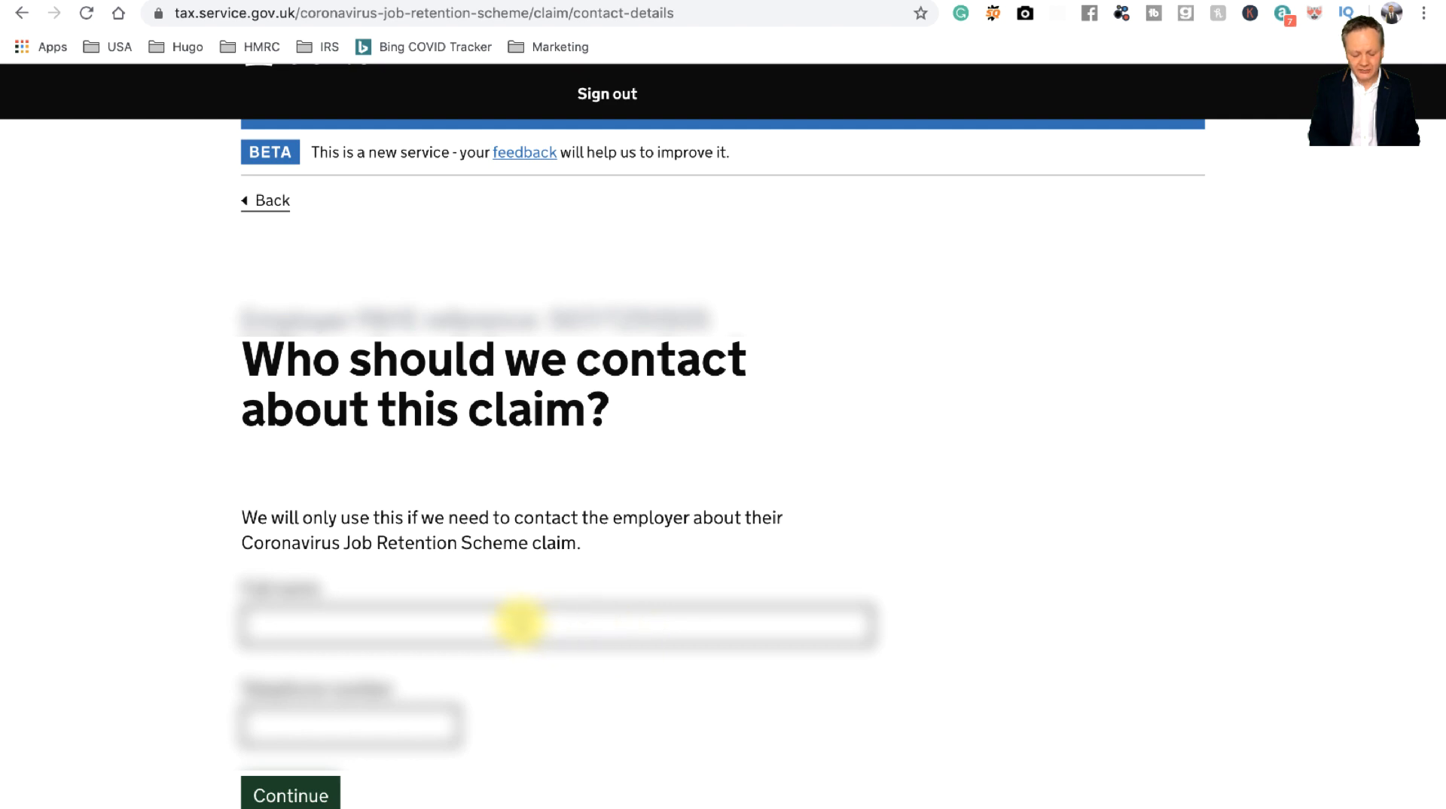
{"action": "left_click", "coordinate": [519, 622]}
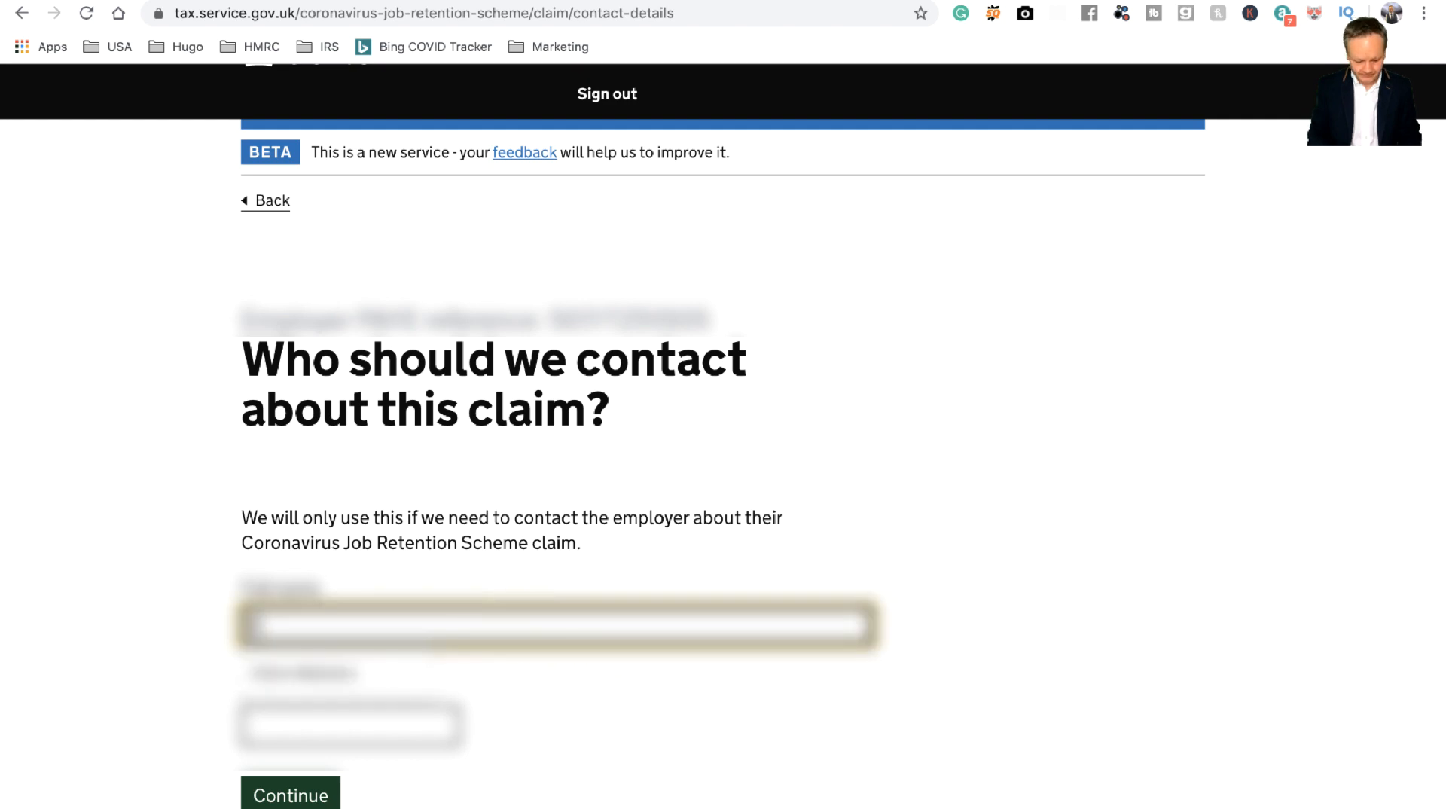
{"action": "left_click", "coordinate": [382, 674]}
{"action": "left_click", "coordinate": [372, 723]}
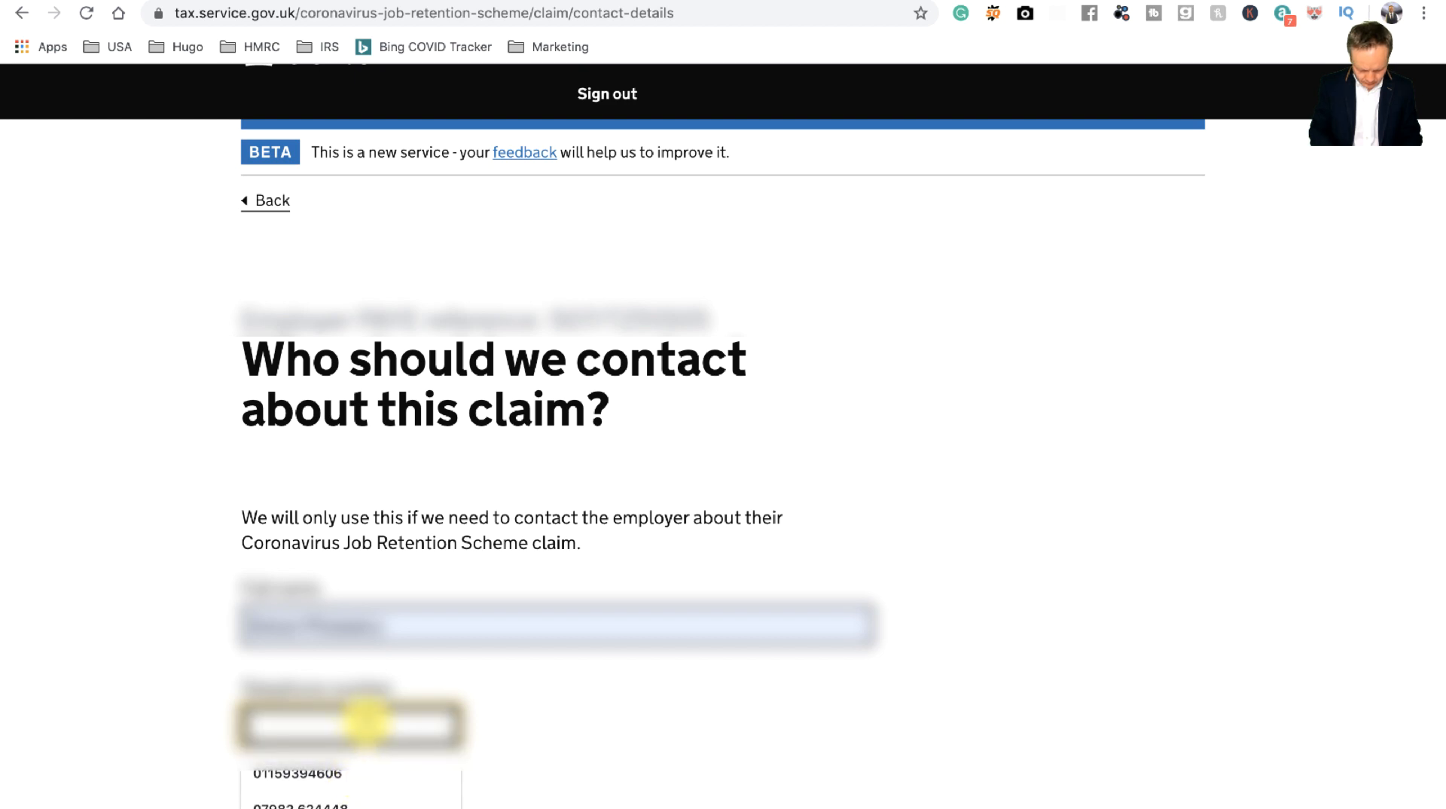
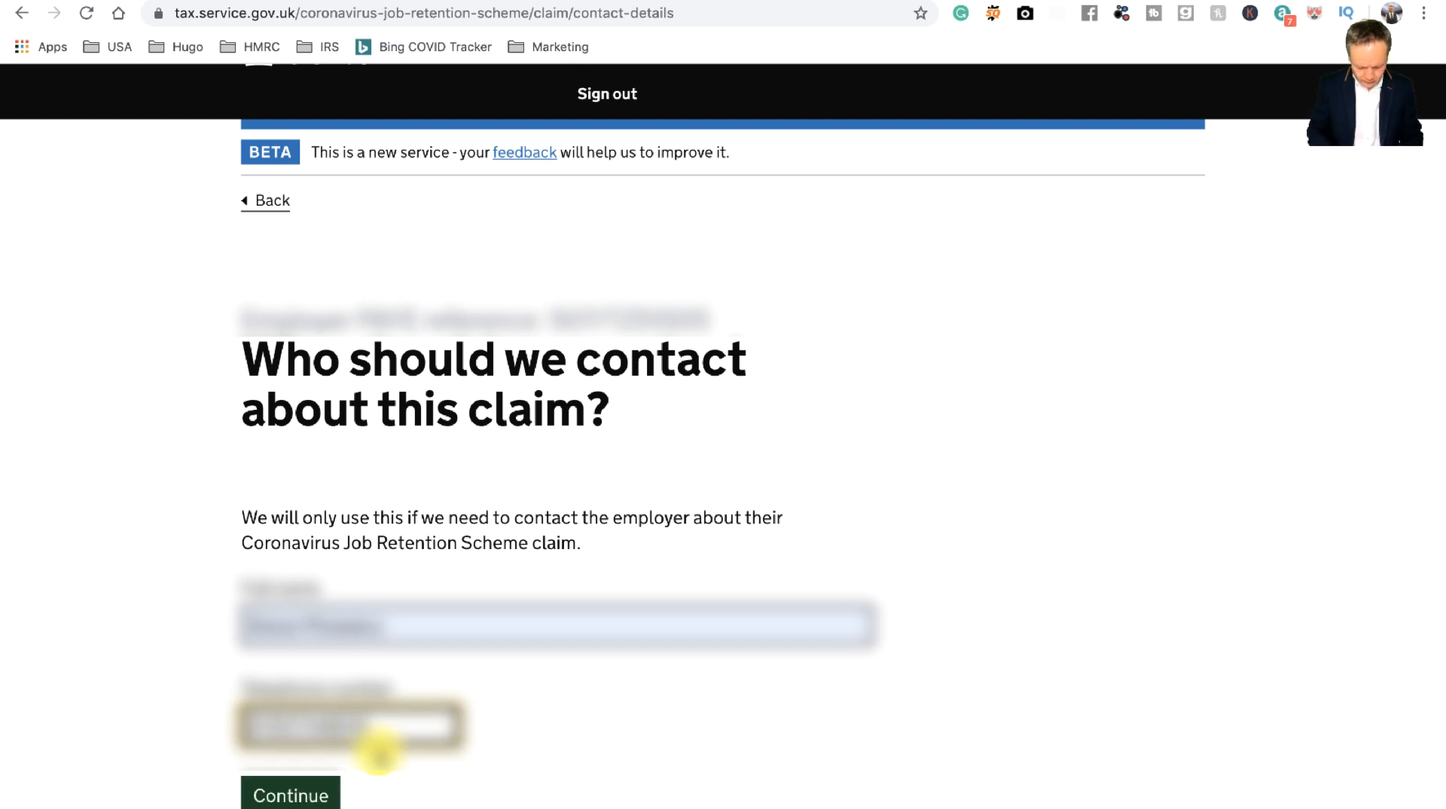
{"action": "left_click", "coordinate": [291, 793]}
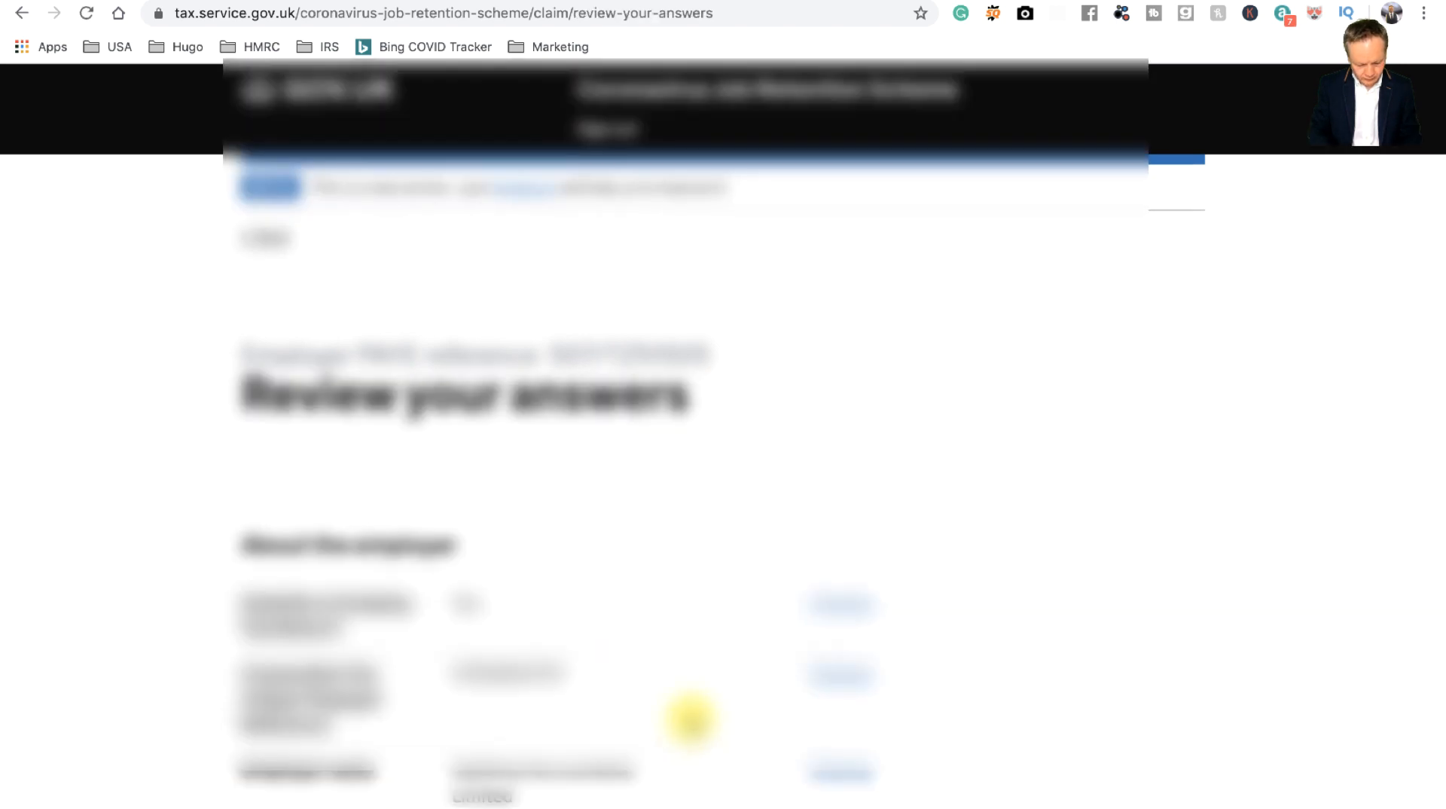
{"action": "scroll", "coordinate": [1007, 670], "scroll_direction": "down", "scroll_amount": 5}
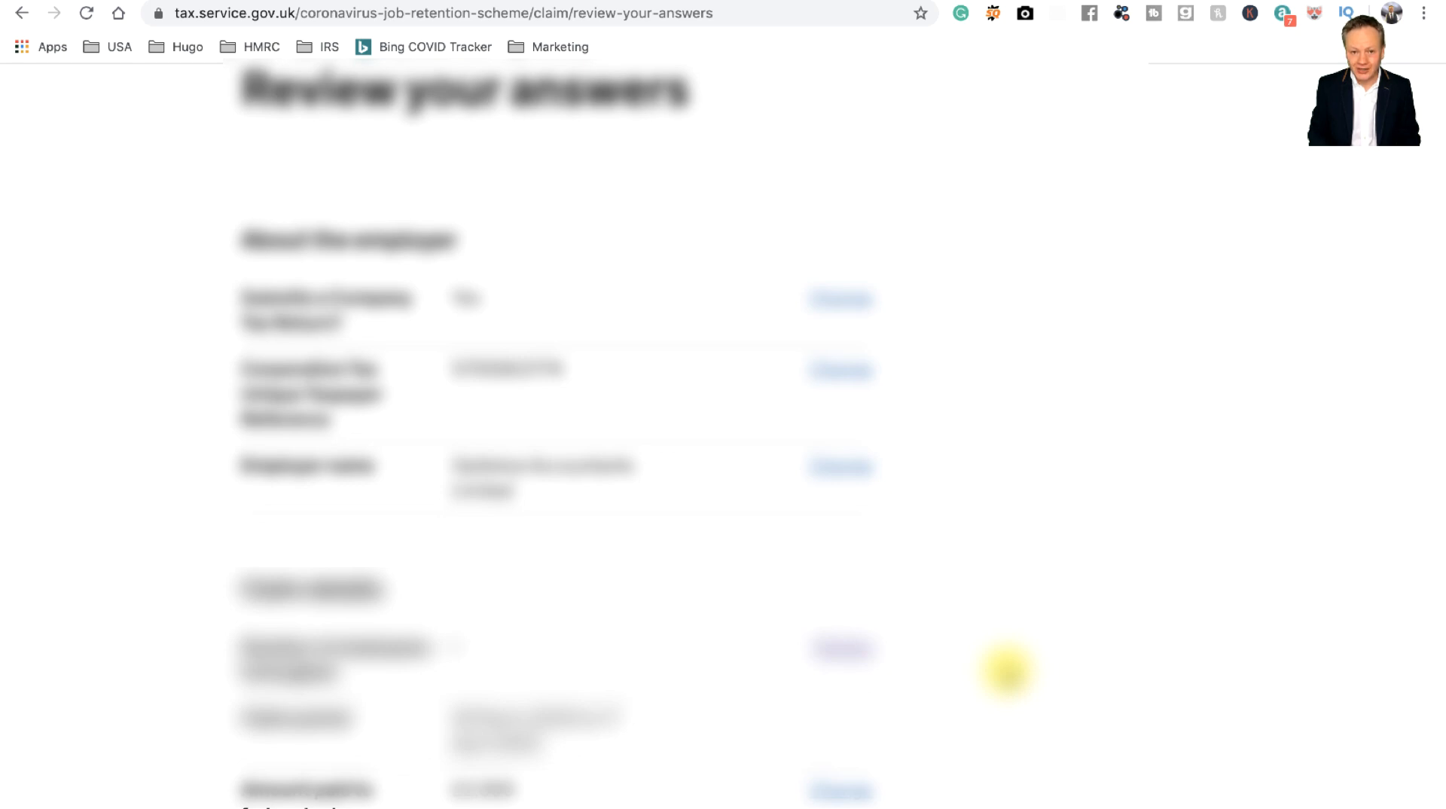
{"action": "scroll", "coordinate": [1007, 671], "scroll_direction": "down", "scroll_amount": 15}
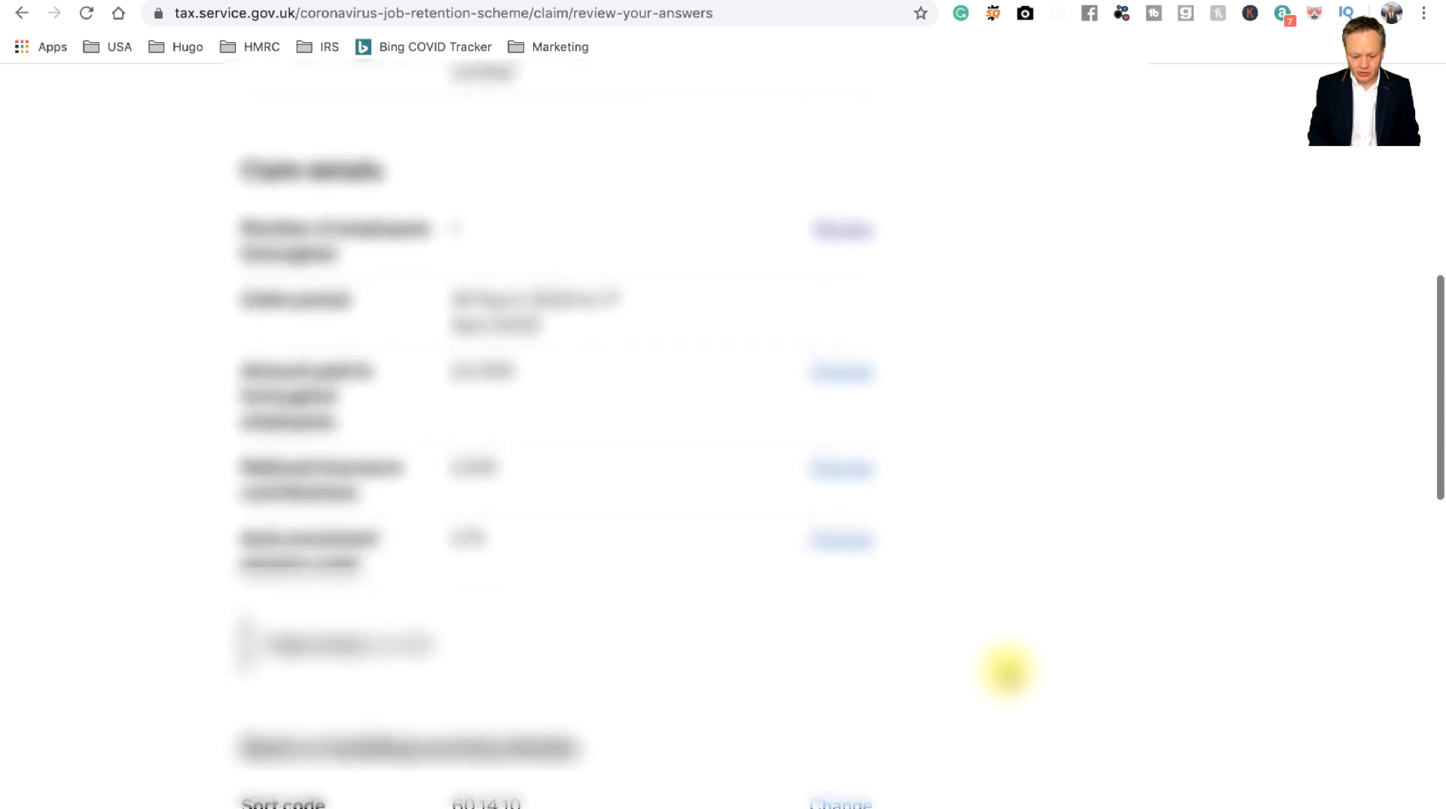
{"action": "scroll", "coordinate": [1007, 670], "scroll_direction": "down", "scroll_amount": 10}
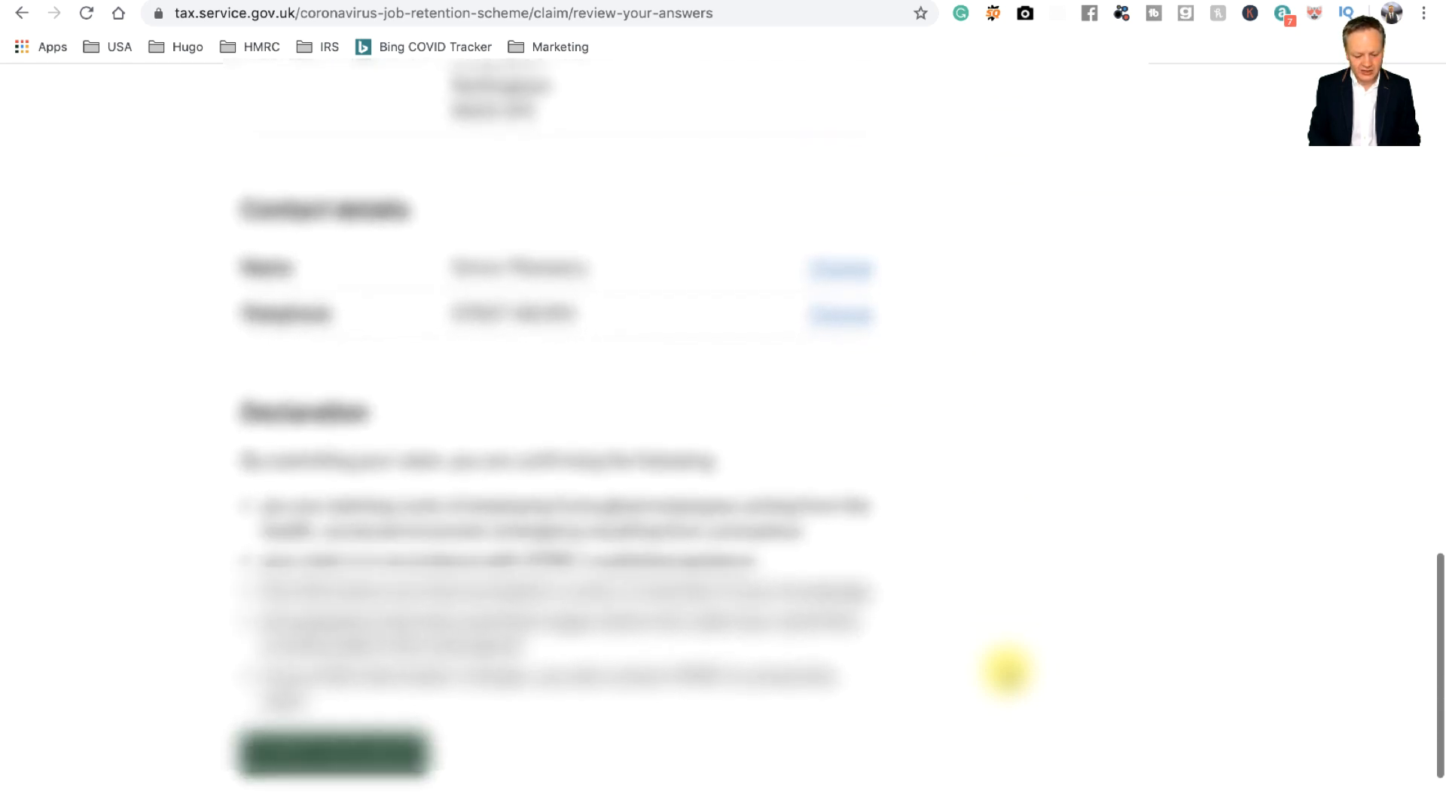